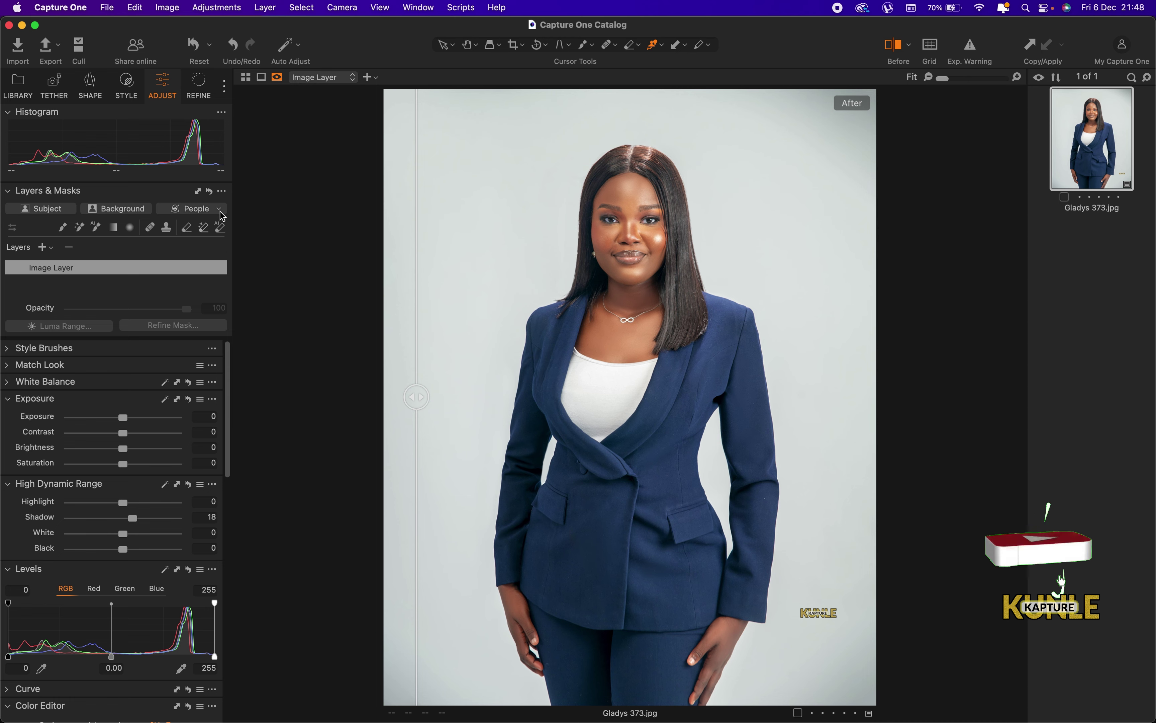
- Create a mask for body and face skin, and set its highlight to -58 and shadow to 16
{"action": "left_click", "coordinate": [219, 210]}
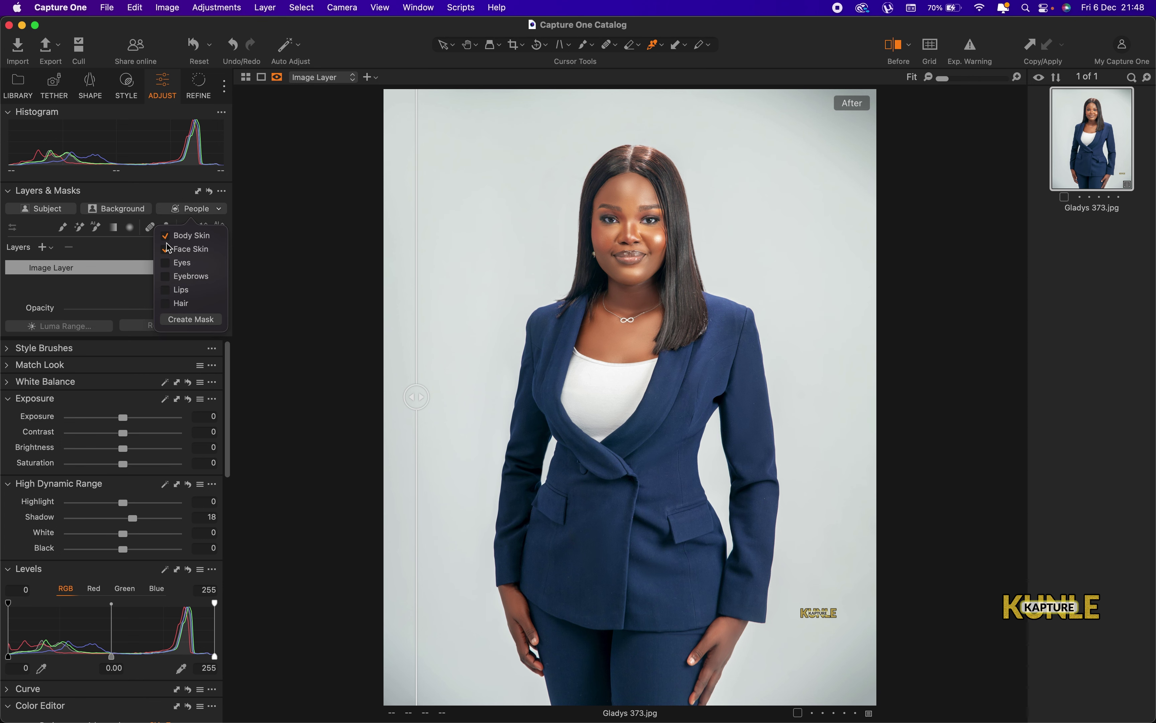
{"action": "left_click", "coordinate": [191, 320]}
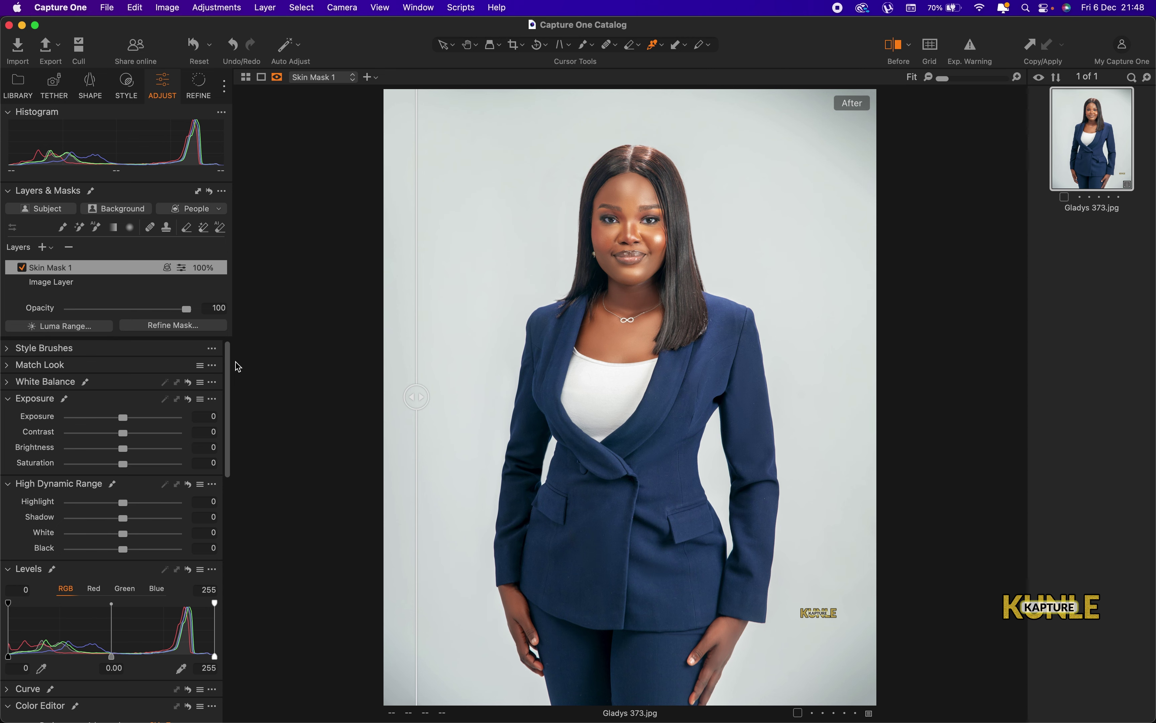
{"action": "scroll", "coordinate": [230, 367], "scroll_direction": "down", "scroll_amount": 3}
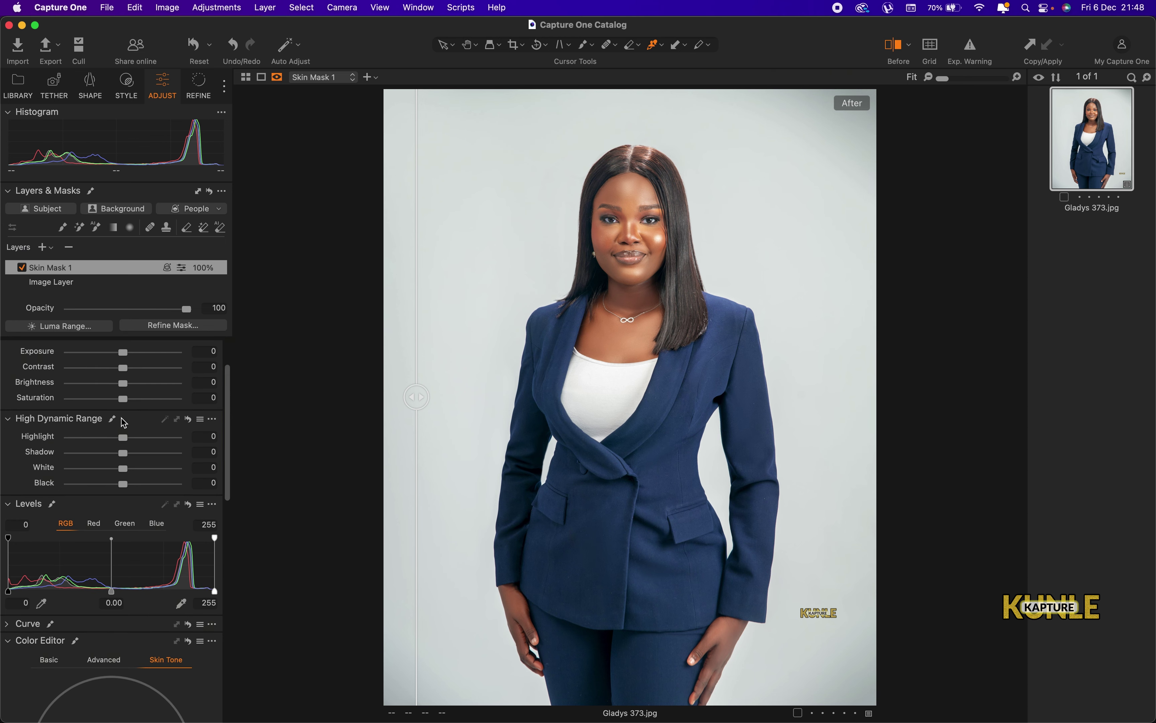
{"action": "left_click_drag", "start_coordinate": [126, 454], "coordinate": [94, 443]}
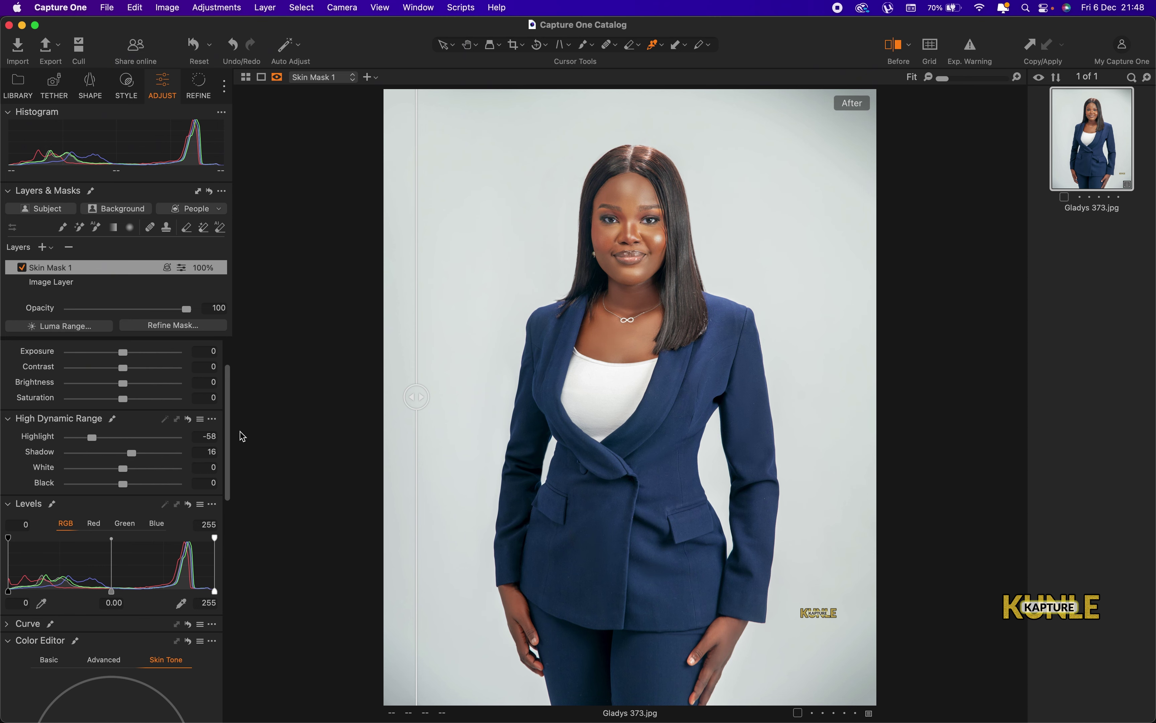
{"action": "mouse_move", "coordinate": [231, 425]}
{"action": "left_mouse_down"}
{"action": "mouse_move", "coordinate": [225, 511]}
{"action": "mouse_move", "coordinate": [232, 387]}
{"action": "left_mouse_up"}
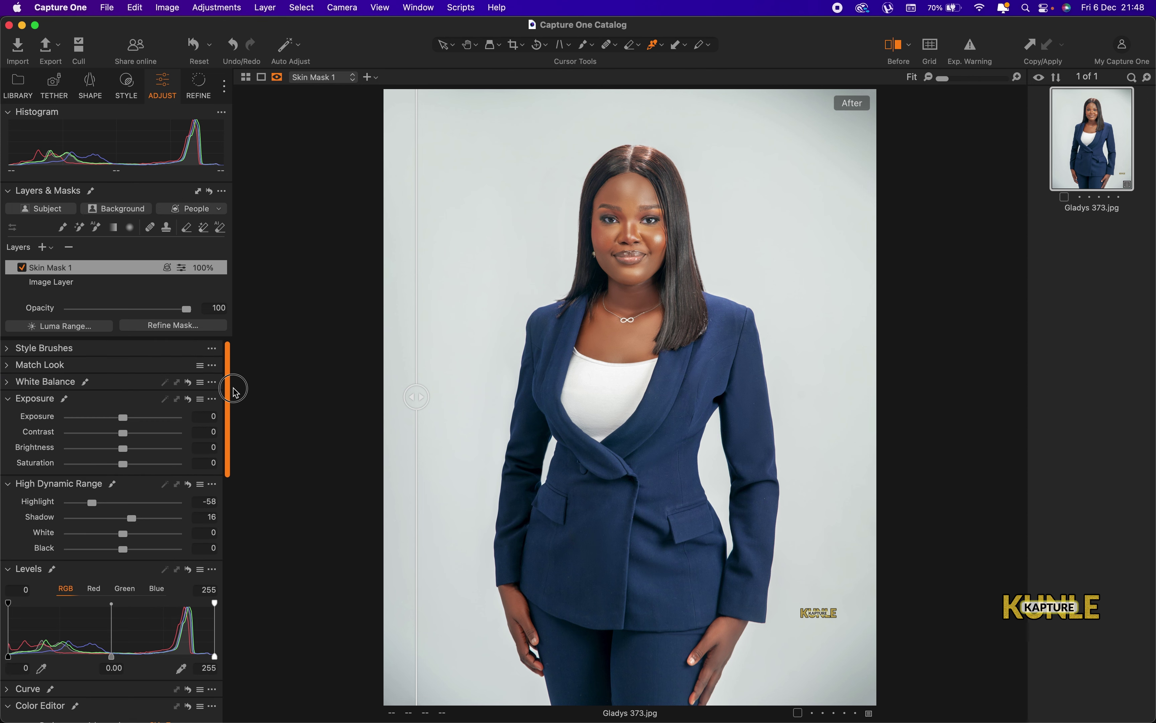
{"action": "left_click_drag", "start_coordinate": [121, 422], "coordinate": [203, 425]}
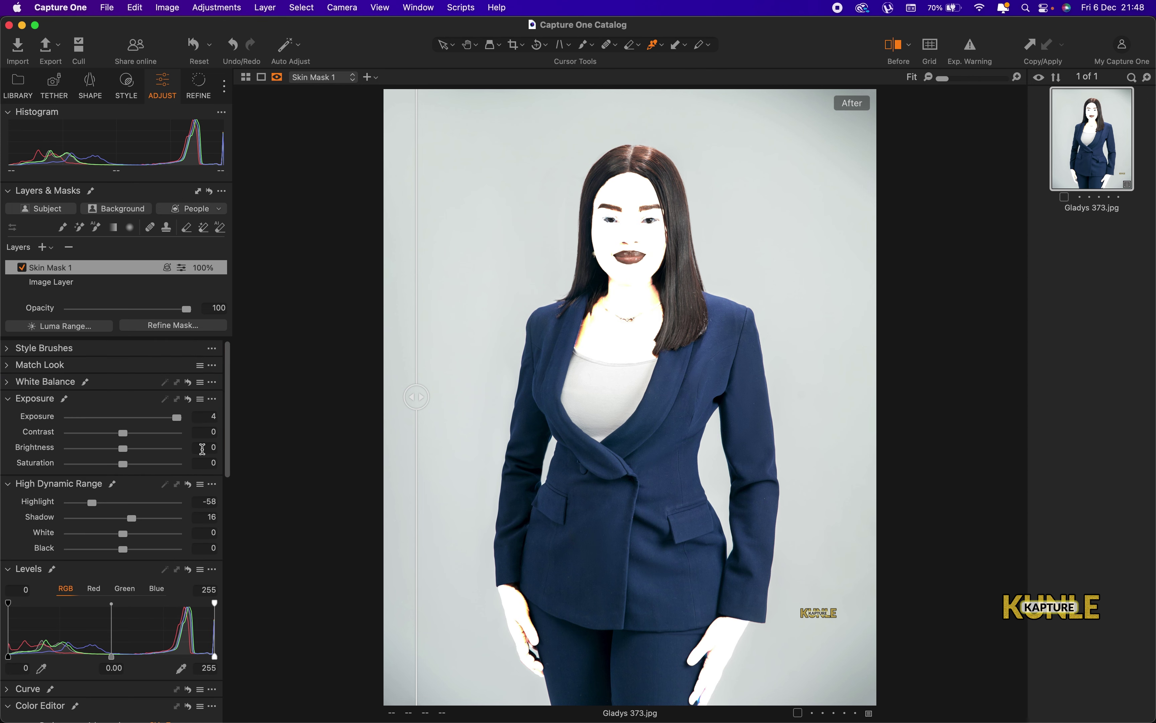
{"action": "key", "text": "super+z"}
- Sample the skin color from the forehead for the Color Editor's Skin Tone adjustment
{"action": "left_click_drag", "start_coordinate": [228, 392], "coordinate": [229, 461]}
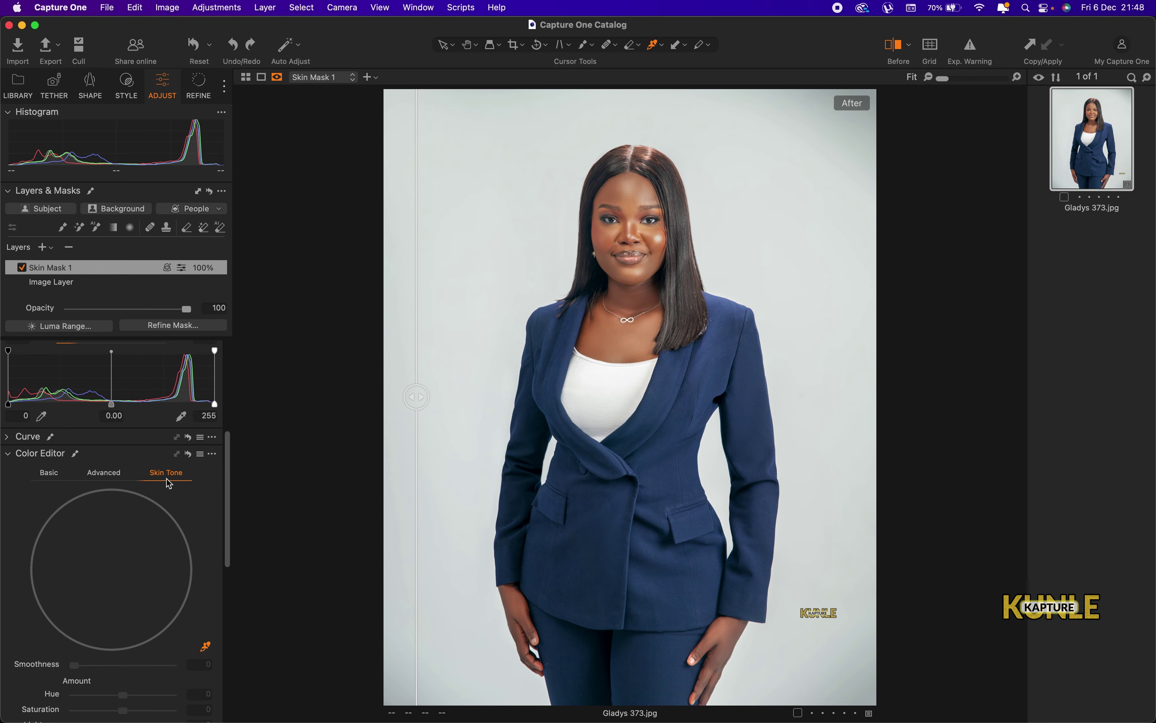
{"action": "left_click", "coordinate": [207, 648]}
{"action": "left_click", "coordinate": [637, 196]}
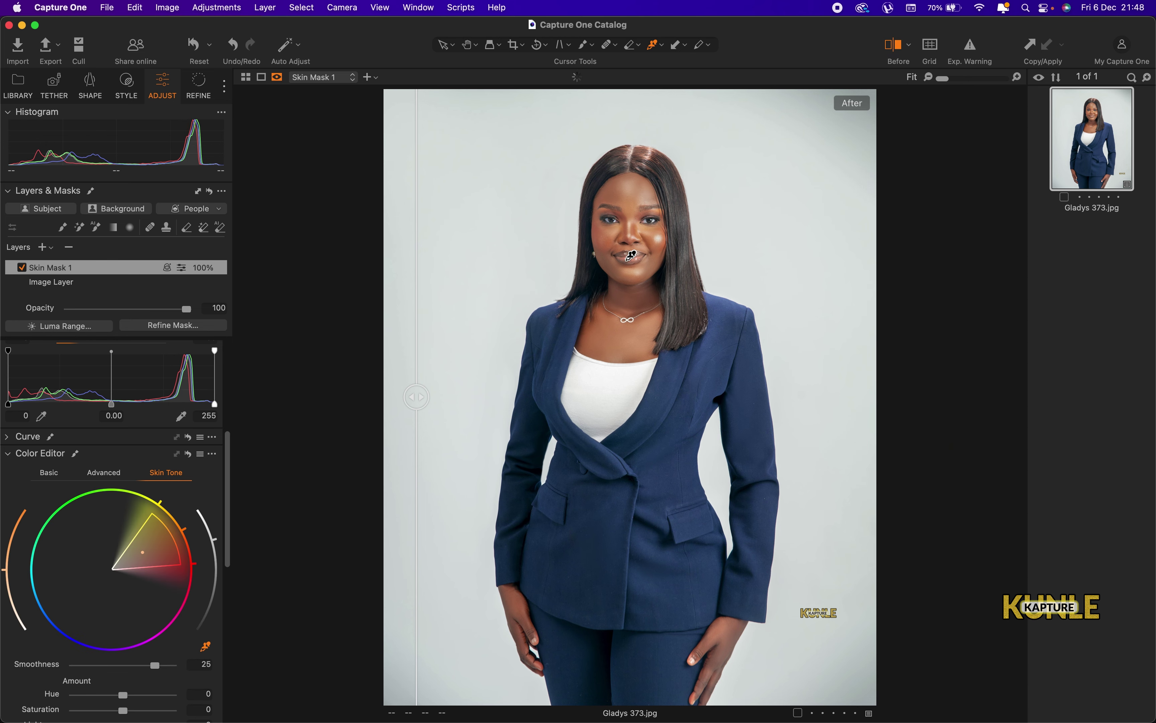
- Set the skin tone's smoothness to 30, amount saturation to 5.9 and uniformity saturation to 82.6
{"action": "left_click_drag", "start_coordinate": [229, 483], "coordinate": [228, 552]}
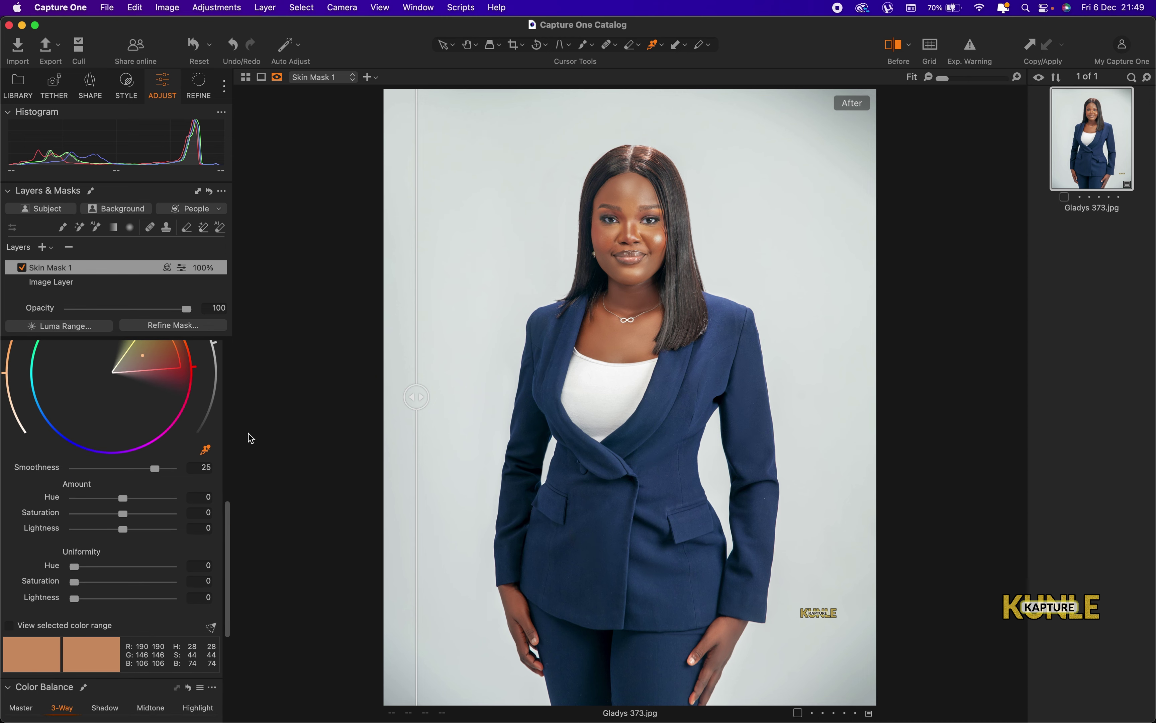
{"action": "left_click_drag", "start_coordinate": [156, 472], "coordinate": [171, 470]}
{"action": "left_click_drag", "start_coordinate": [90, 583], "coordinate": [156, 585]}
{"action": "left_click_drag", "start_coordinate": [128, 518], "coordinate": [154, 519]}
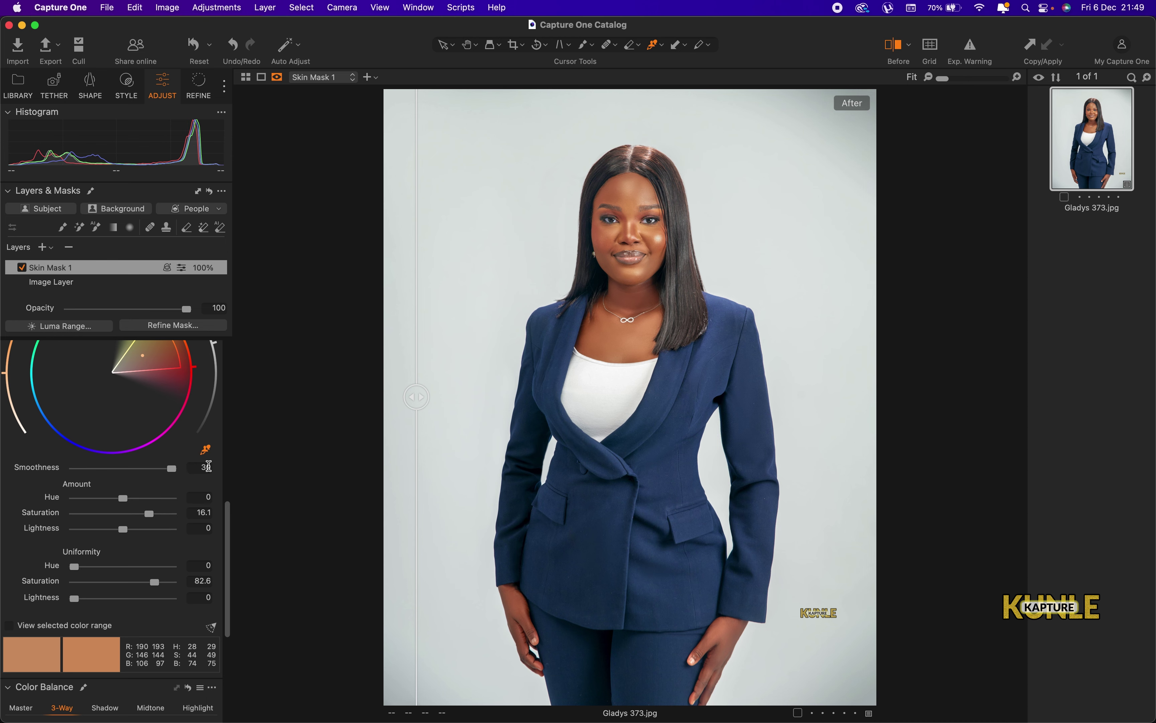
{"action": "left_click_drag", "start_coordinate": [150, 515], "coordinate": [134, 519]}
{"action": "mouse_move", "coordinate": [229, 520]}
{"action": "left_mouse_down"}
{"action": "mouse_move", "coordinate": [233, 579]}
{"action": "mouse_move", "coordinate": [227, 529]}
{"action": "left_mouse_up"}
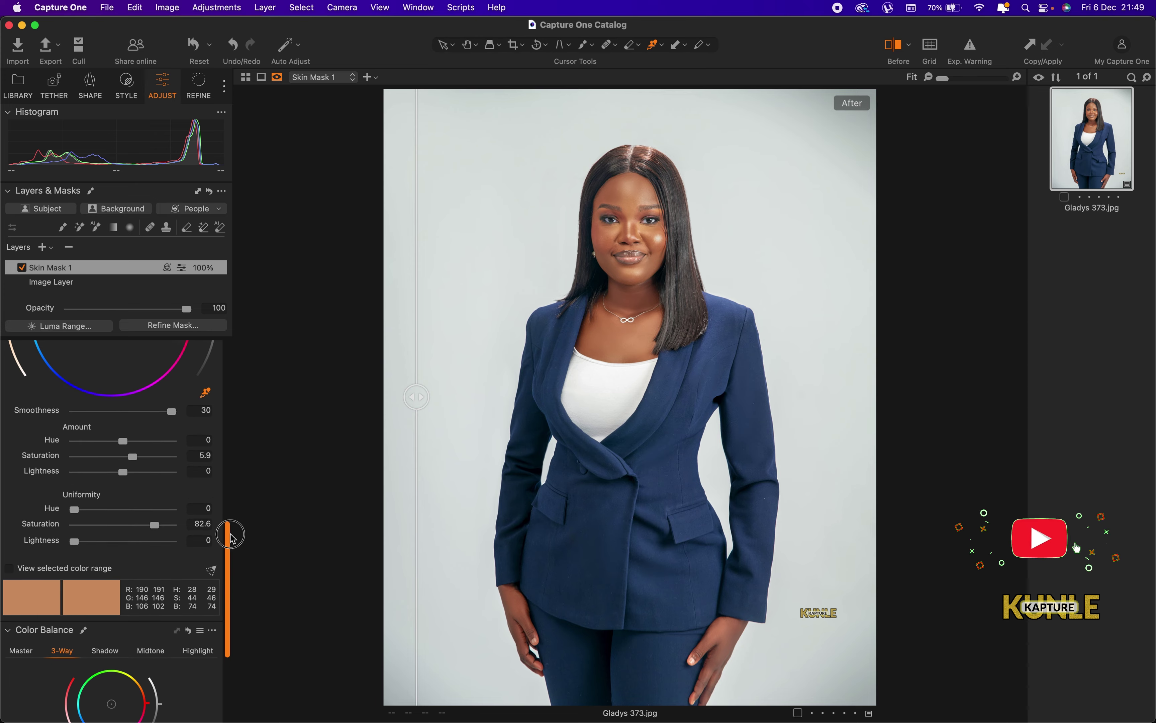
- Set the skin mask's highlight to -19 and compare the edit by shifting the before/after divider
{"action": "left_click_drag", "start_coordinate": [421, 401], "coordinate": [417, 447]}
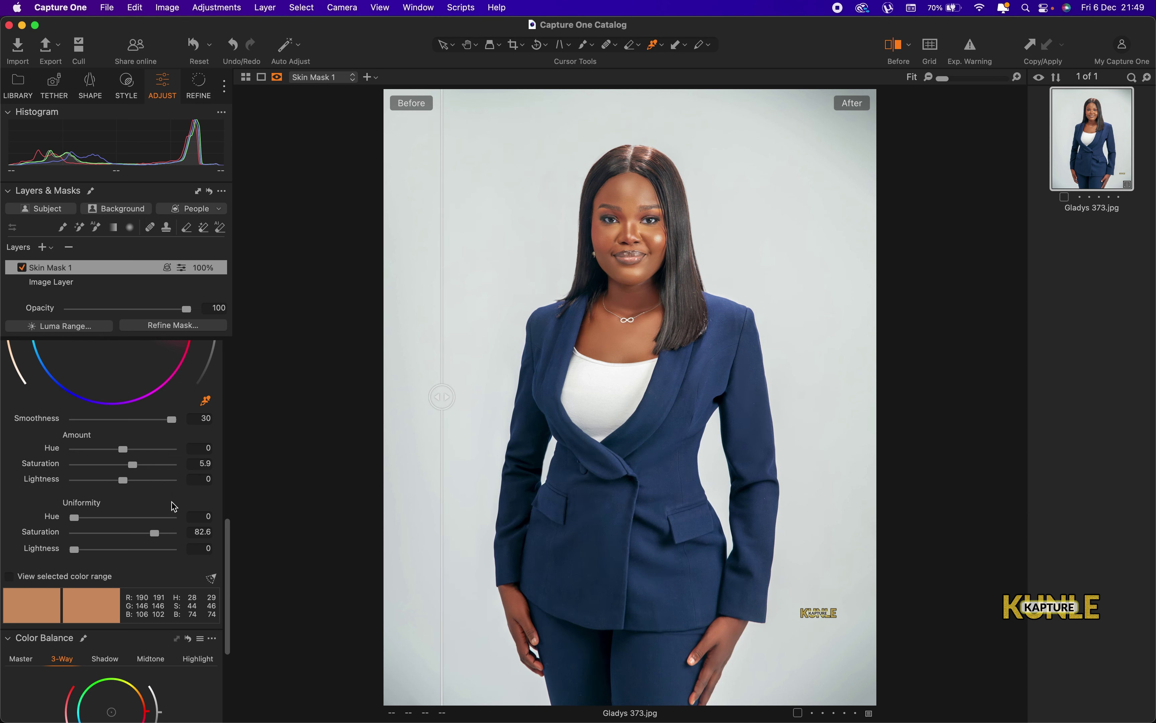
{"action": "left_click_drag", "start_coordinate": [224, 539], "coordinate": [207, 396]}
{"action": "left_click_drag", "start_coordinate": [98, 419], "coordinate": [115, 416]}
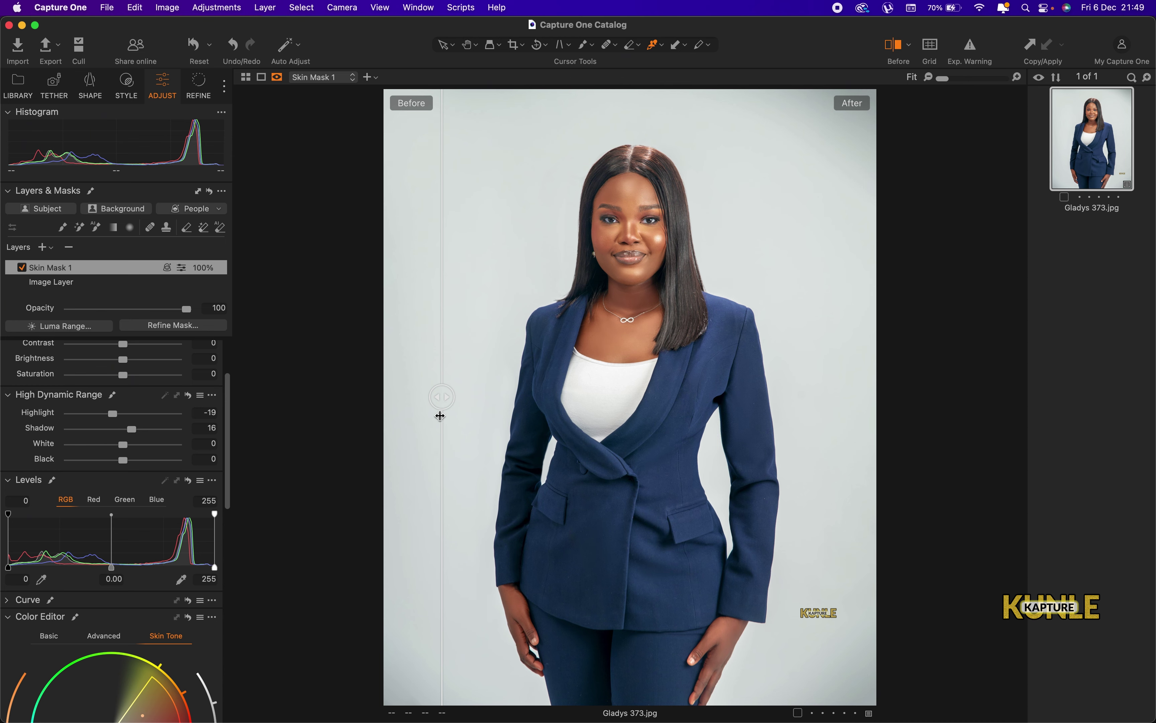
{"action": "mouse_move", "coordinate": [440, 404]}
{"action": "left_mouse_down"}
{"action": "mouse_move", "coordinate": [851, 412]}
{"action": "mouse_move", "coordinate": [491, 396]}
{"action": "mouse_move", "coordinate": [859, 431]}
{"action": "mouse_move", "coordinate": [433, 397]}
{"action": "left_mouse_up"}
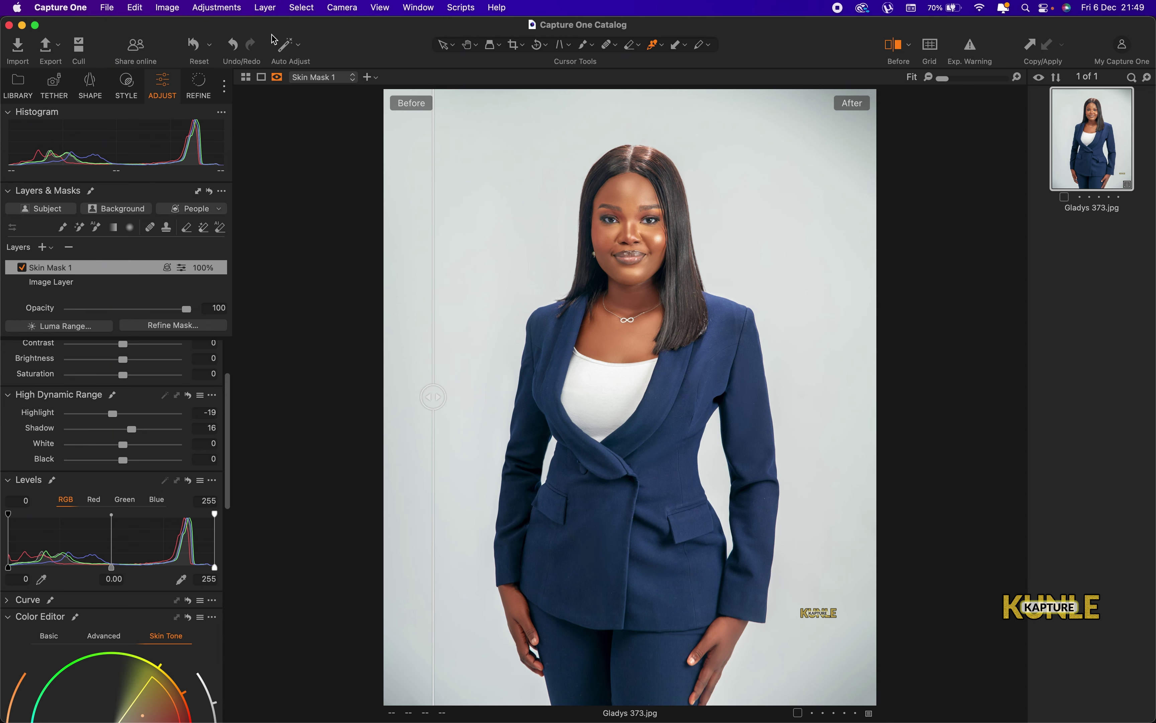
- Send the portrait to Adobe Photoshop 2025 for editing as an 8-bit PSD variant
{"action": "left_click", "coordinate": [222, 7]}
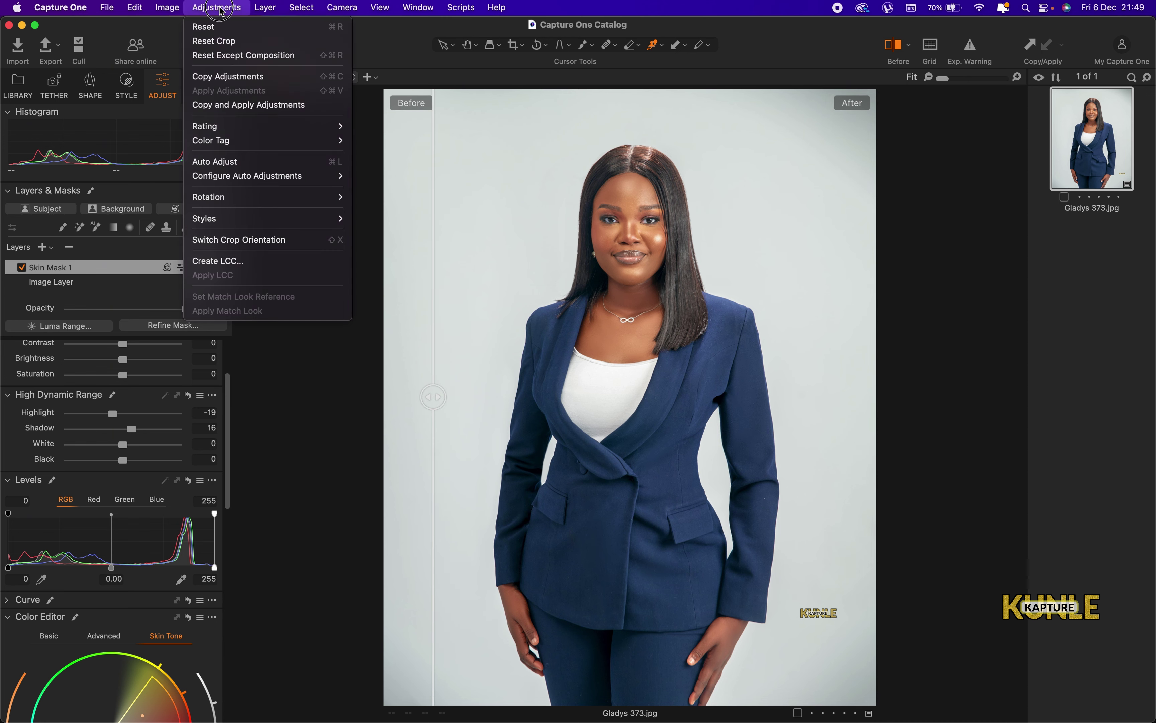
{"action": "mouse_move", "coordinate": [163, 10]}
{"action": "mouse_move", "coordinate": [250, 158]}
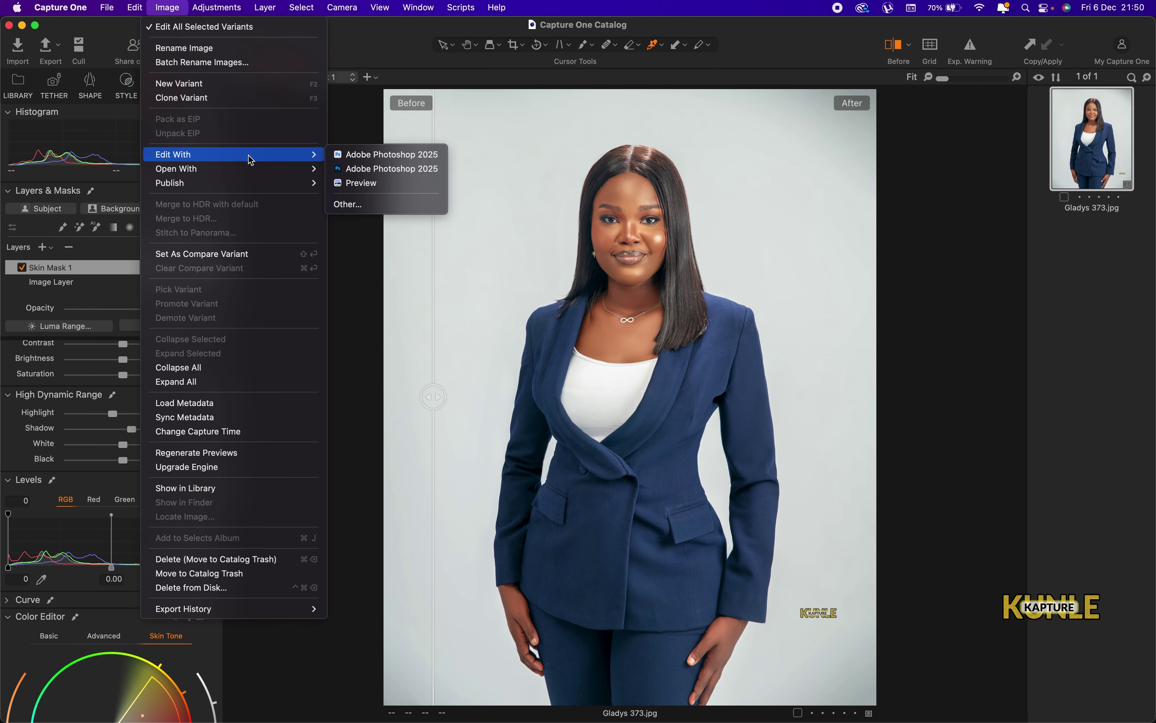
{"action": "left_click", "coordinate": [390, 155]}
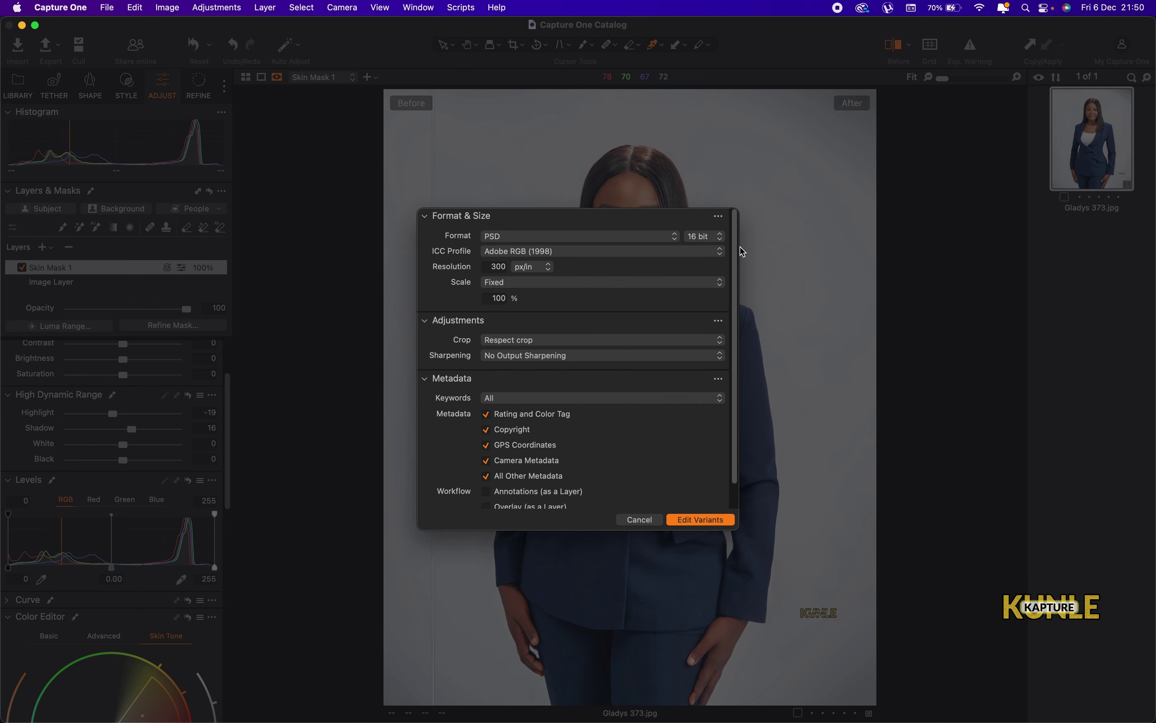
{"action": "left_click", "coordinate": [717, 237]}
{"action": "left_click", "coordinate": [711, 220]}
{"action": "left_click", "coordinate": [698, 521]}
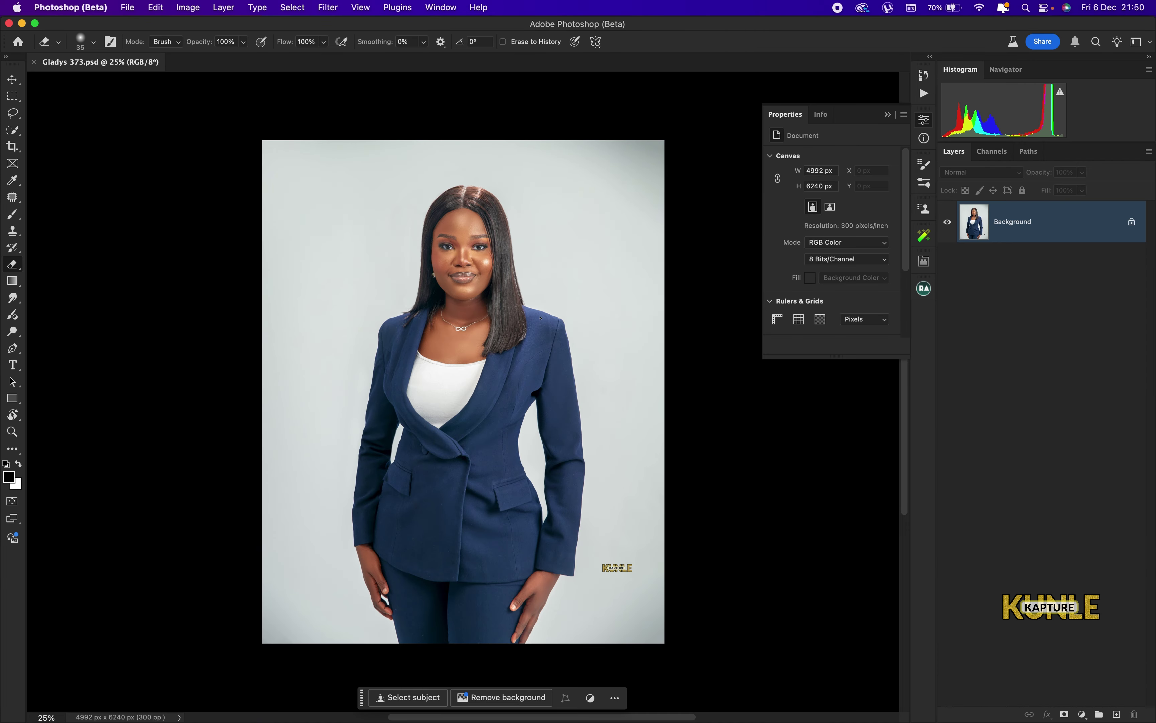
- Duplicate the Background layer of the portrait
{"action": "key", "text": "super+plus"}
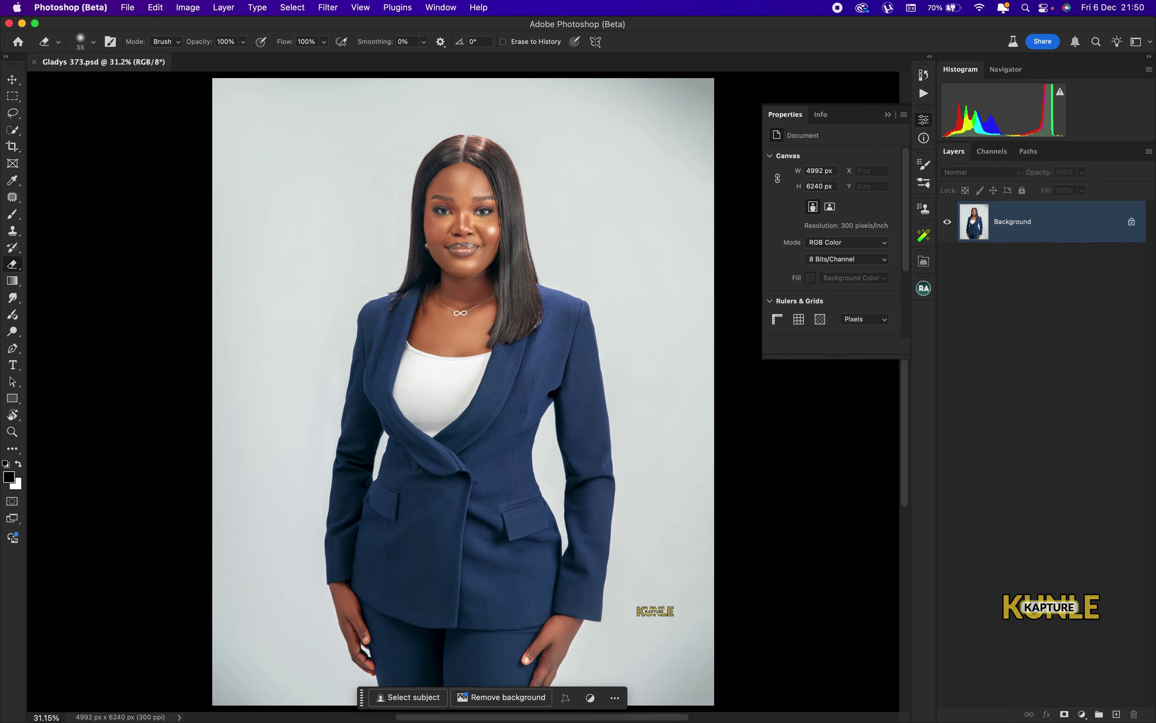
{"action": "scroll", "coordinate": [531, 442], "scroll_direction": "down", "scroll_amount": 5}
{"action": "scroll", "coordinate": [531, 442], "scroll_direction": "right", "scroll_amount": 2}
{"action": "key", "text": "super+j"}
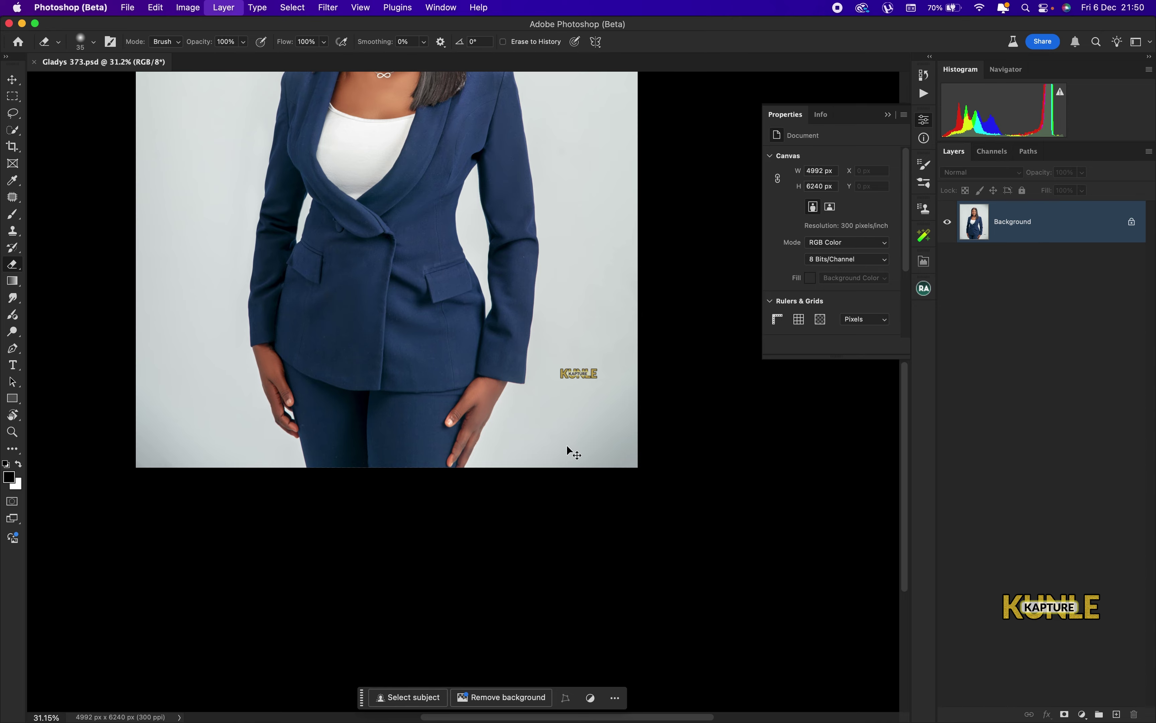
{"action": "scroll", "coordinate": [583, 231], "scroll_direction": "up", "scroll_amount": 5}
{"action": "scroll", "coordinate": [583, 230], "scroll_direction": "left", "scroll_amount": 2}
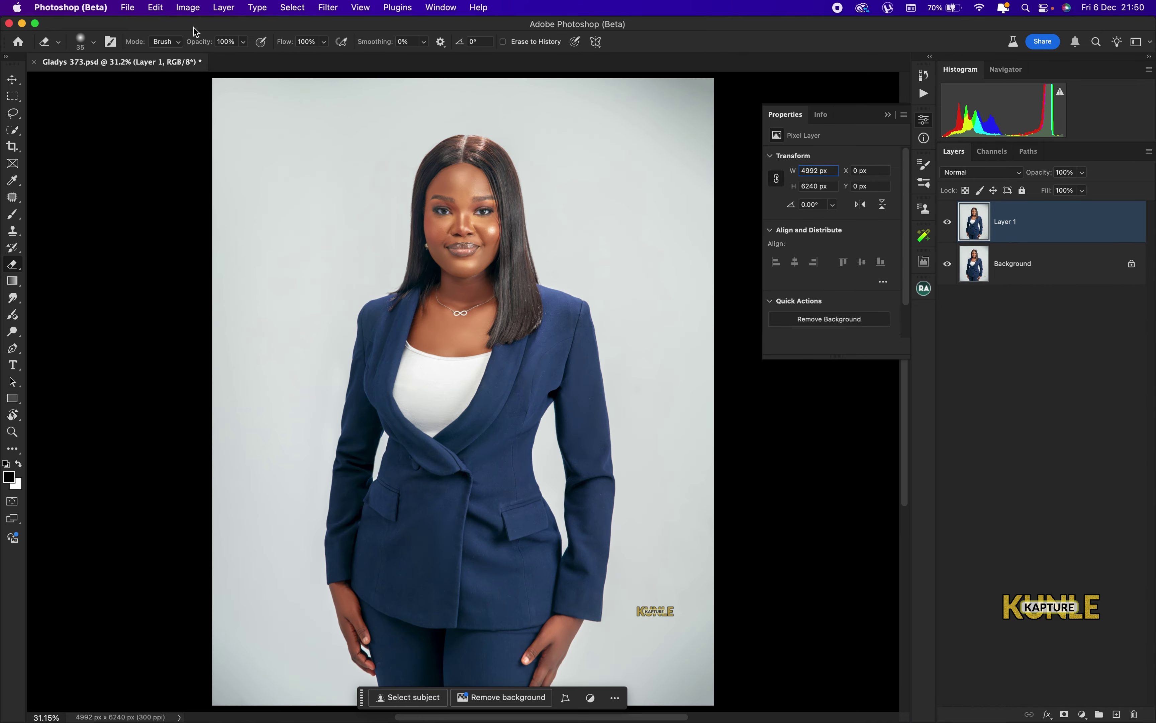
- Purge all clipboard and history data
{"action": "left_click", "coordinate": [155, 7]}
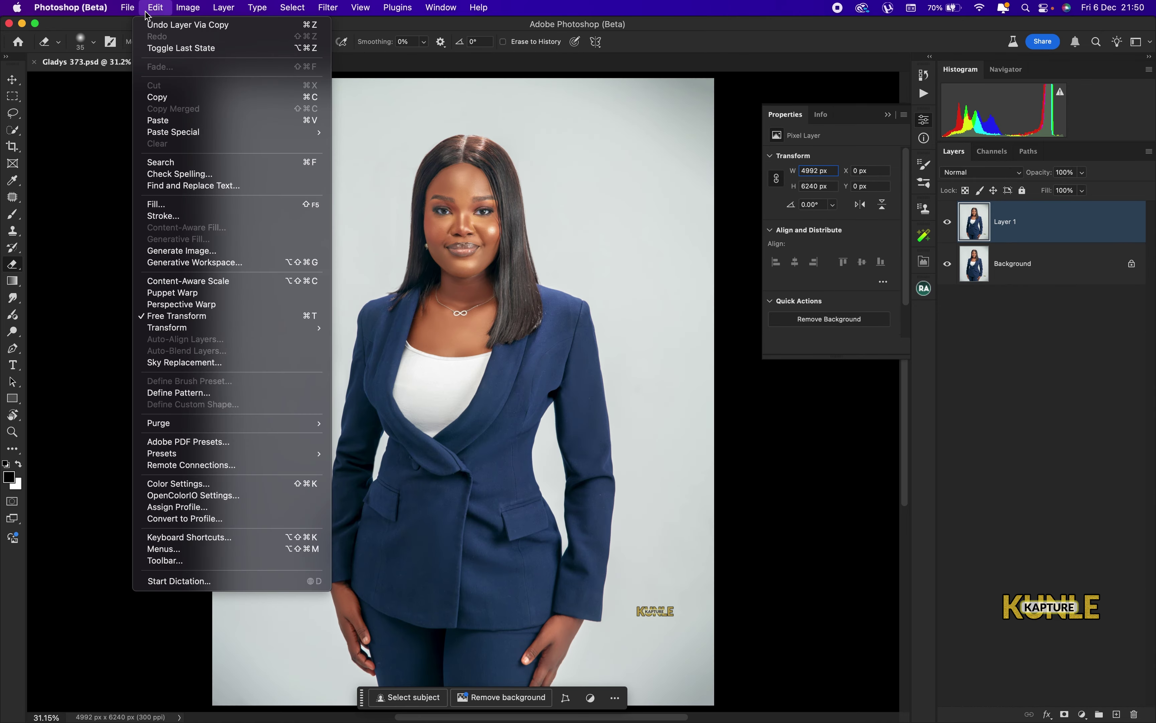
{"action": "mouse_move", "coordinate": [286, 423]}
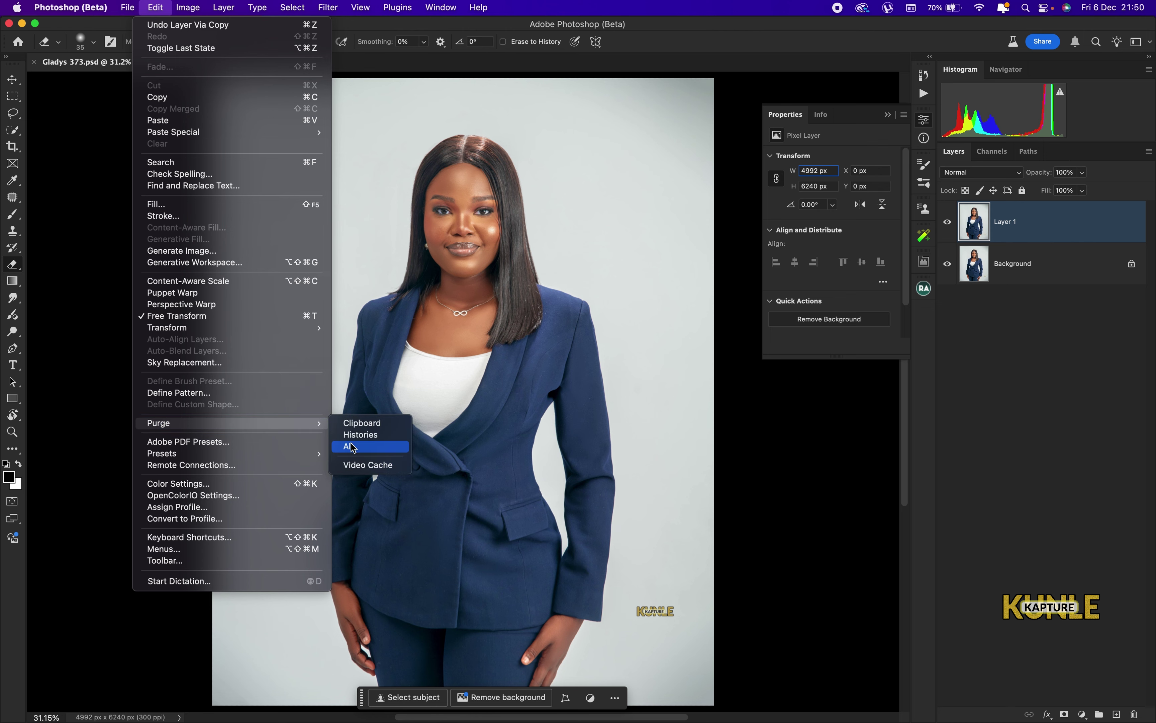
{"action": "left_click", "coordinate": [384, 451]}
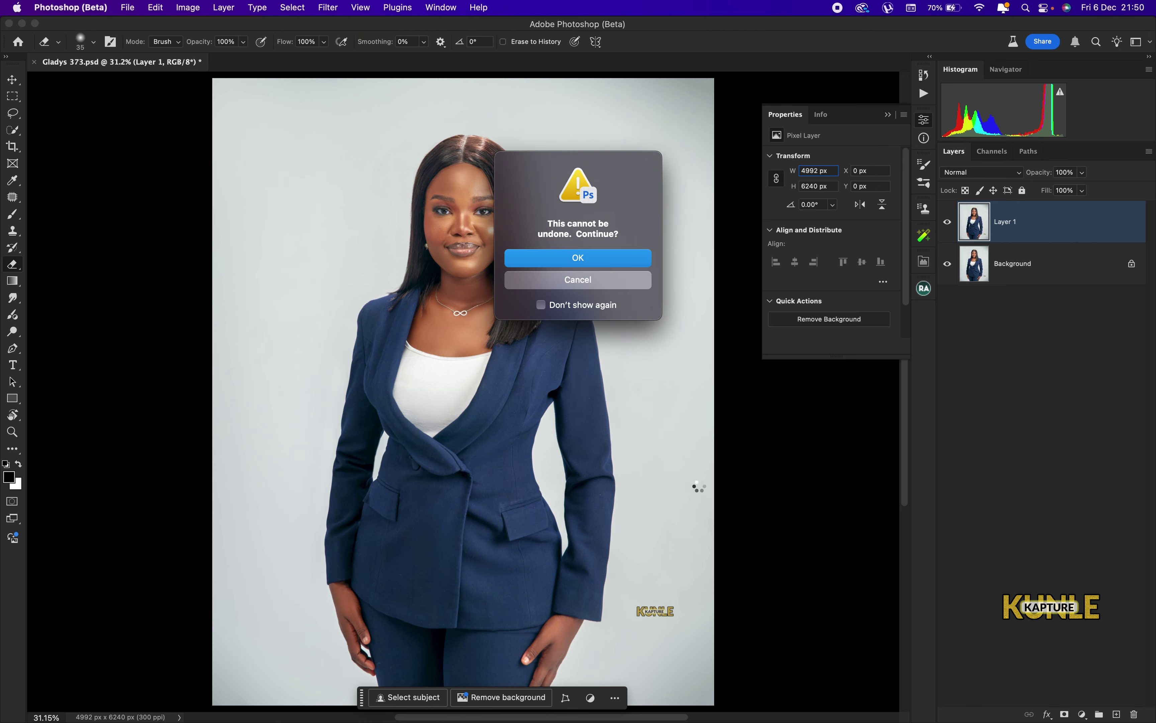
{"action": "key", "text": "Return"}
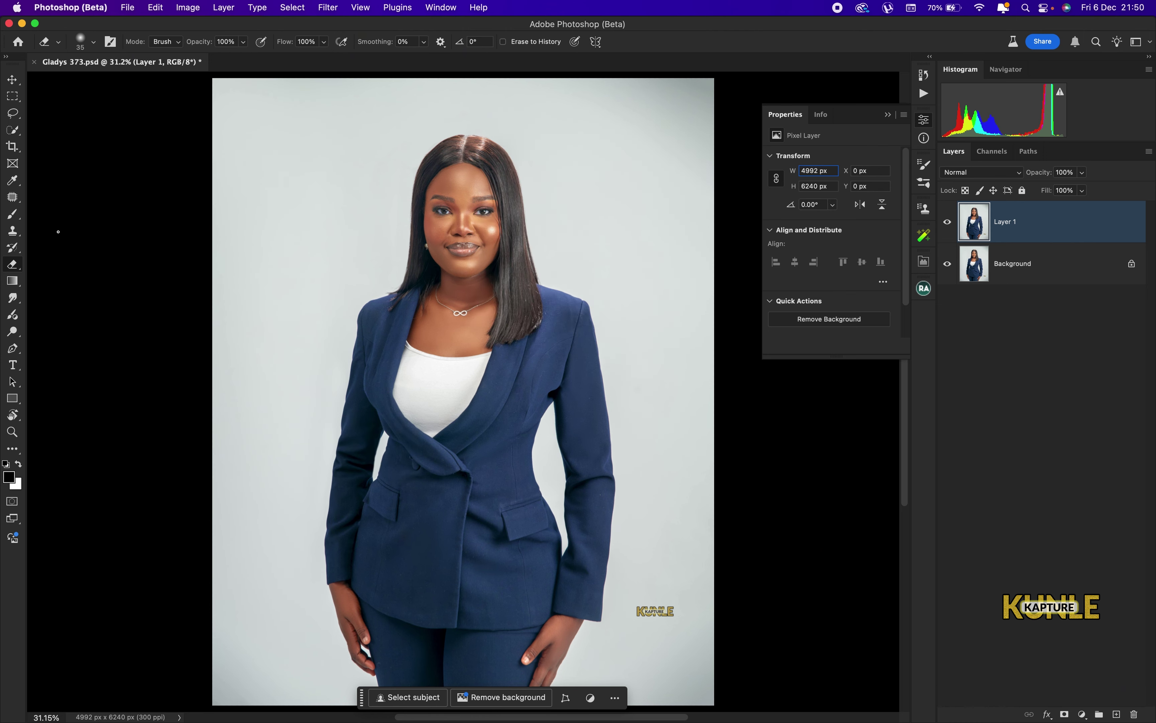
- Remove the KUNLE KAPTURE logo from the backdrop beside the hand with the Patch tool
{"action": "left_click", "coordinate": [15, 203]}
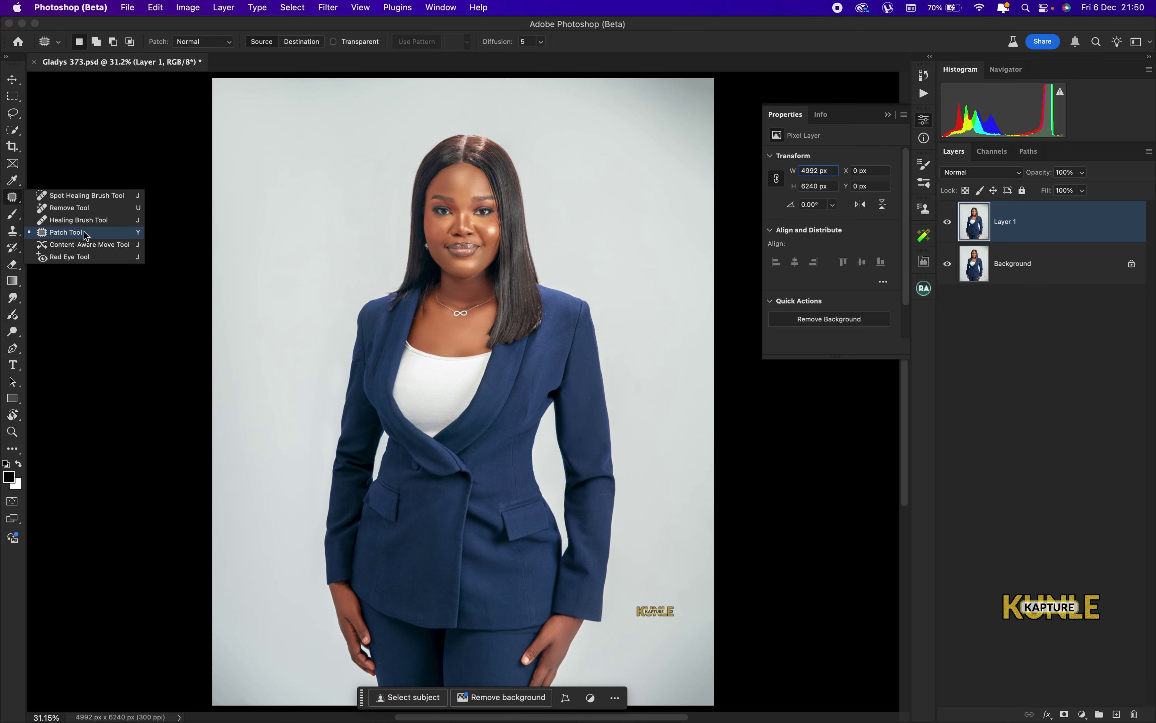
{"action": "left_click", "coordinate": [79, 234]}
{"action": "mouse_move", "coordinate": [660, 598]}
{"action": "left_mouse_down"}
{"action": "mouse_move", "coordinate": [624, 604]}
{"action": "mouse_move", "coordinate": [669, 641]}
{"action": "mouse_move", "coordinate": [676, 619]}
{"action": "mouse_move", "coordinate": [658, 665]}
{"action": "mouse_move", "coordinate": [688, 674]}
{"action": "left_mouse_up"}
{"action": "left_click", "coordinate": [597, 481]}
{"action": "key", "text": "cmd+0"}
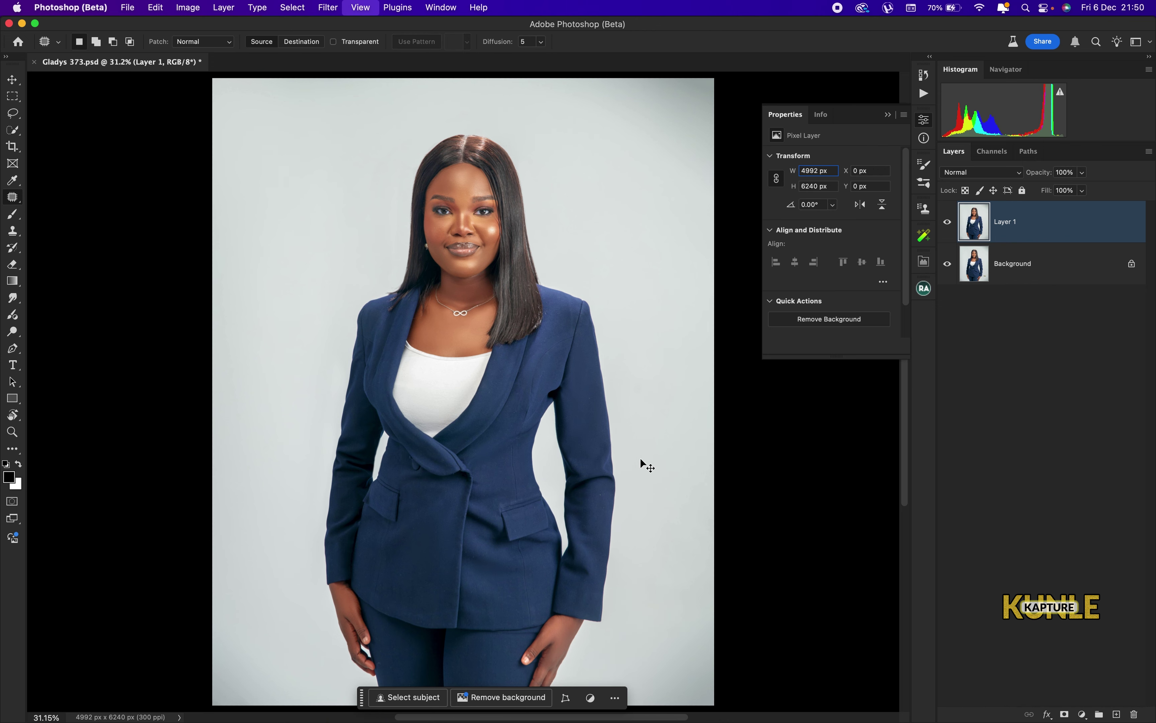
{"action": "key", "text": "super+0"}
- Switch to Finder and preview the image 0_0 (5)MarbleHotelLobby.jpg in the ROUGH folder
{"action": "key", "text": "super+Tab"}
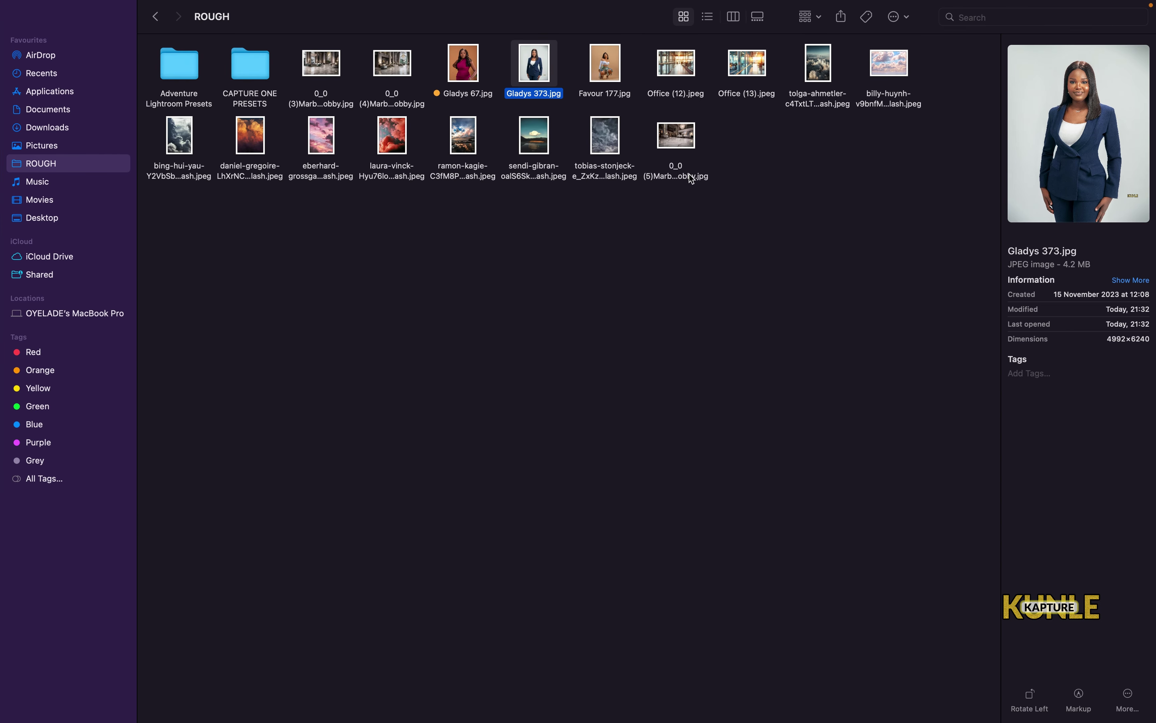
{"action": "left_click", "coordinate": [691, 138]}
{"action": "key", "text": "space"}
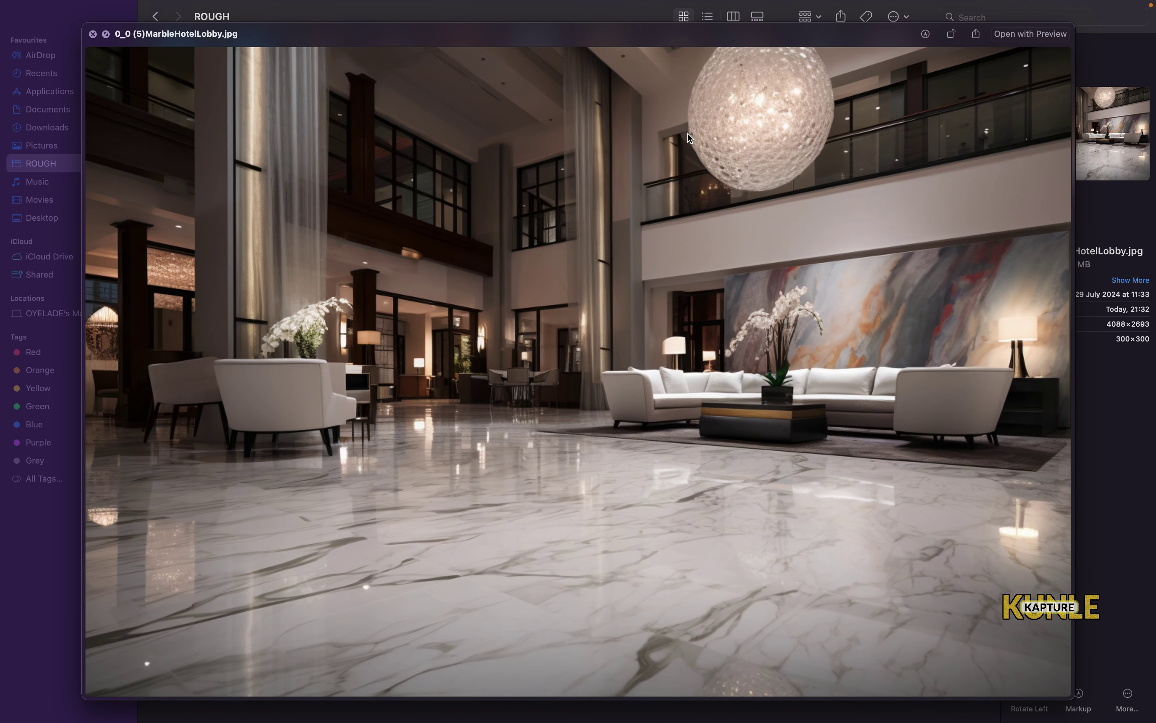
{"action": "key", "text": "space"}
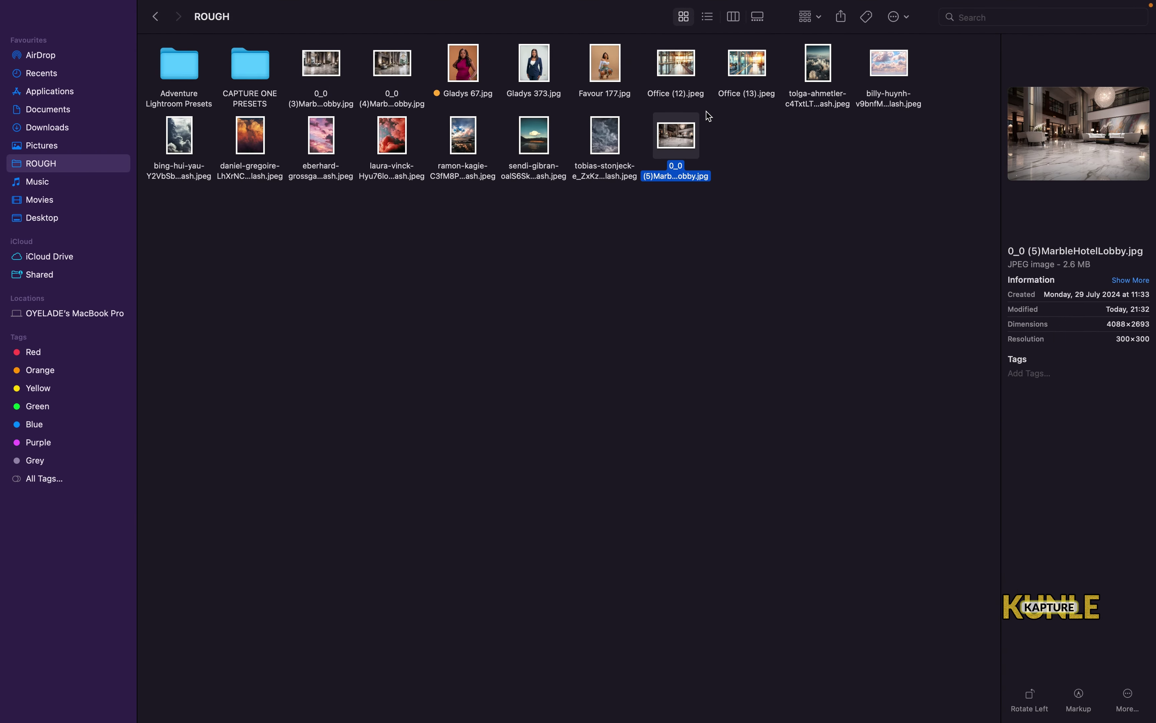
- Place 0_0 (5)MarbleHotelLobby.jpg into the Photoshop portrait document with unchanged Camera Raw settings
{"action": "left_click_drag", "start_coordinate": [674, 142], "coordinate": [453, 381]}
{"action": "key", "text": "super+Tab"}
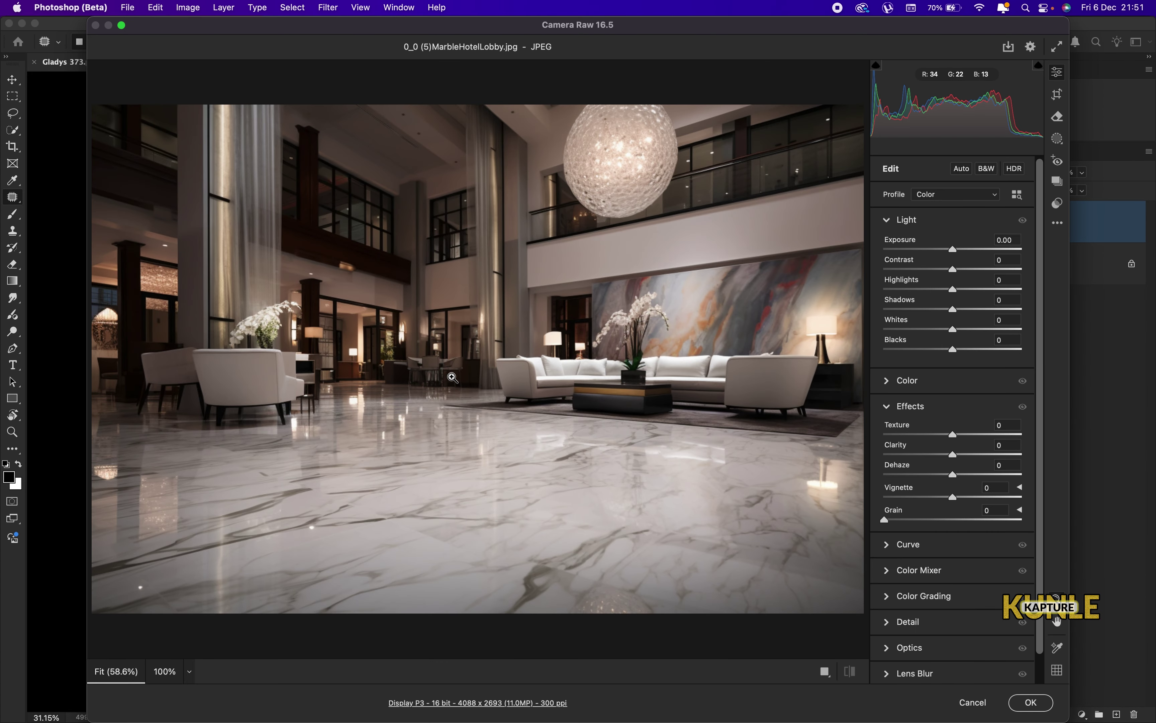
{"action": "key", "text": "Return"}
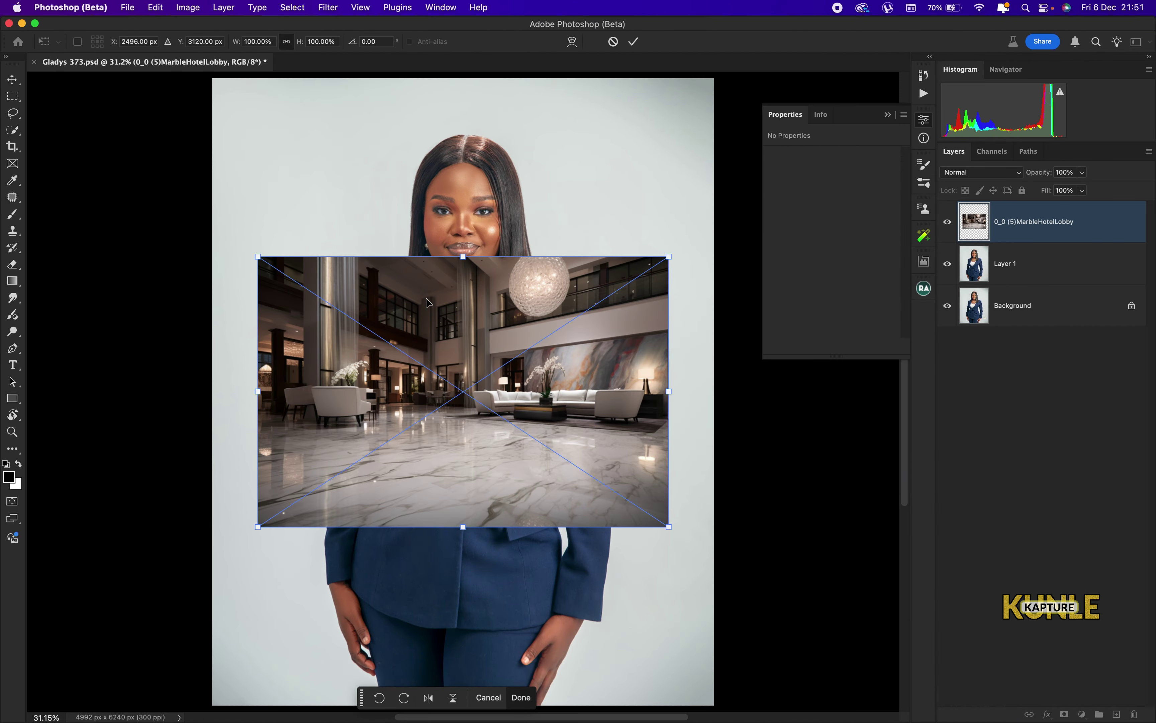
- Move the placed lobby image to the canvas's upper-left corner and scale it proportionally to 301.57%
{"action": "key", "text": "super+minus"}
{"action": "key", "text": "super+minus"}
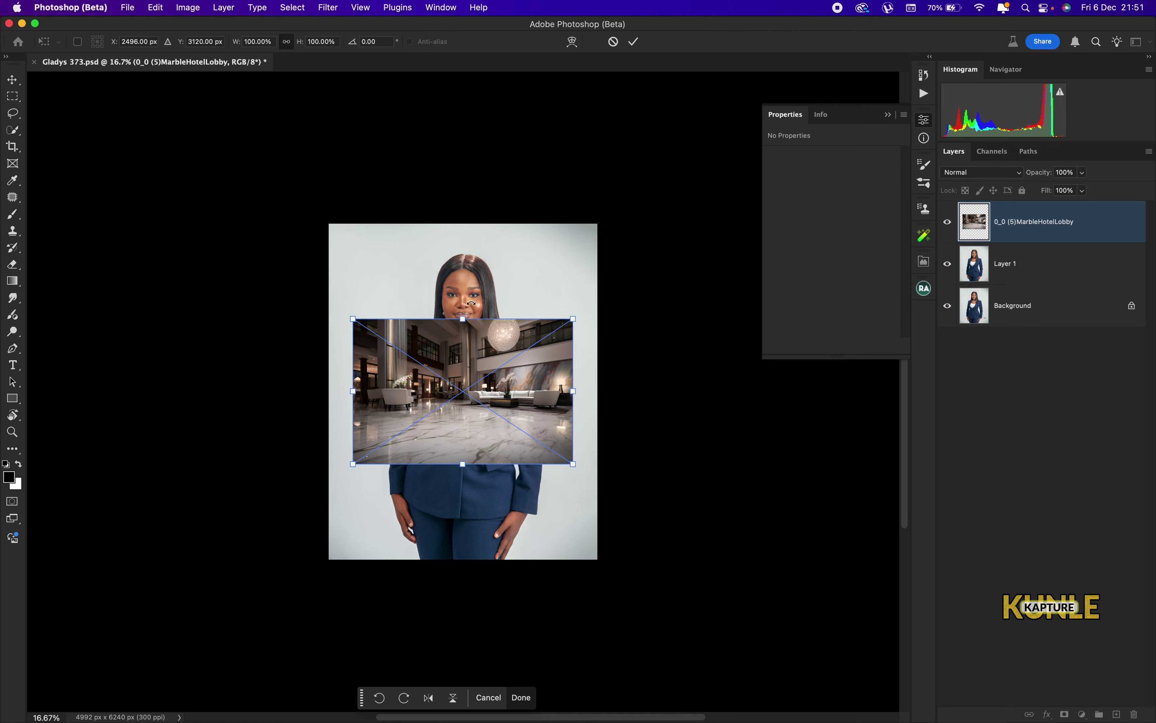
{"action": "left_click_drag", "start_coordinate": [466, 391], "coordinate": [423, 263]}
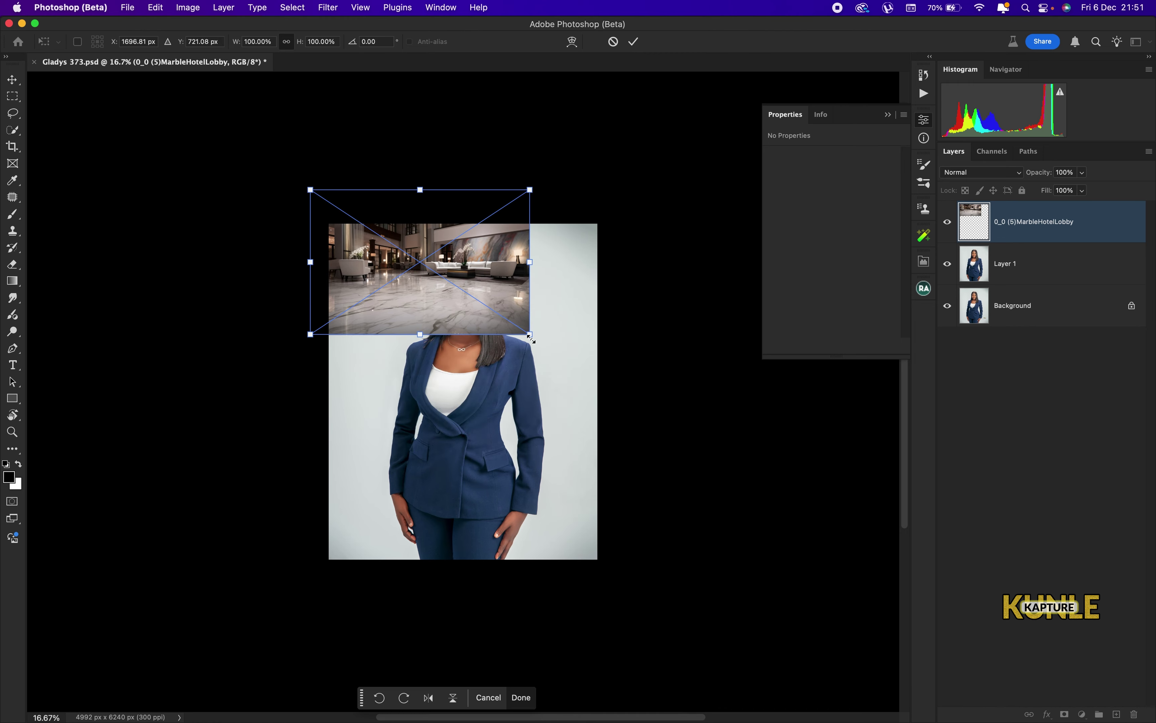
{"action": "left_click_drag", "start_coordinate": [530, 337], "coordinate": [932, 698]}
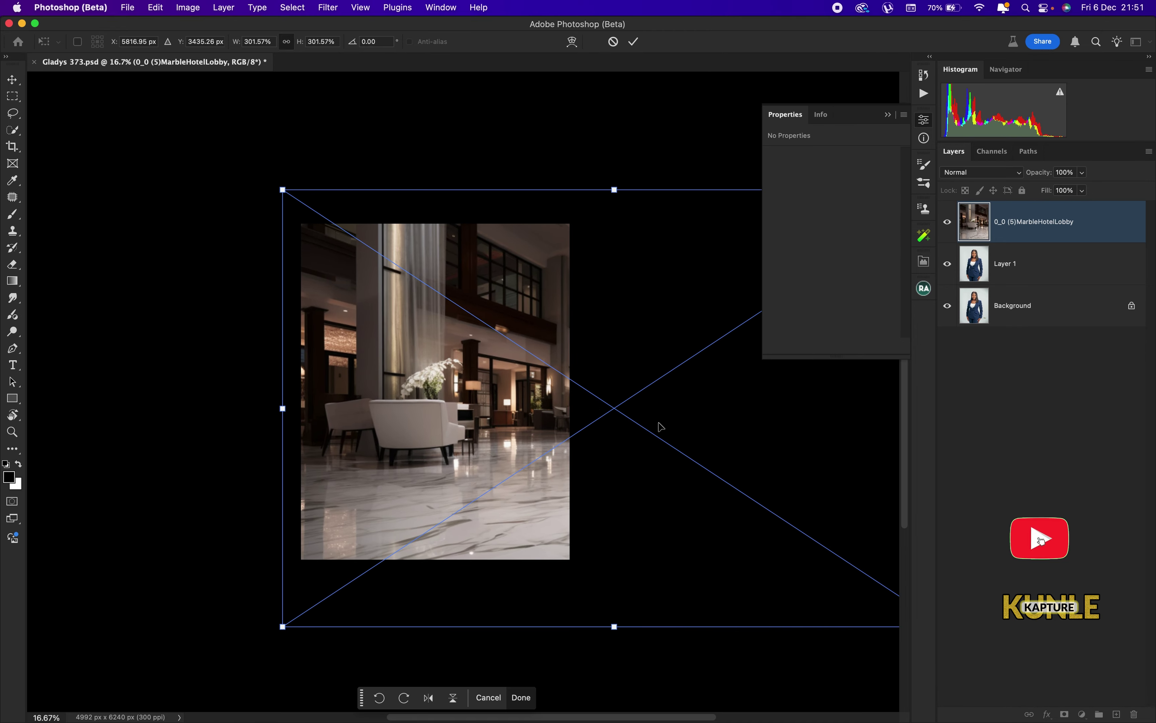
- Center the lobby image horizontally over the canvas at X 2496 px and lower it to about Y 3802 px
{"action": "key", "text": "super+minus"}
{"action": "key", "text": "super+minus"}
{"action": "key", "text": "super+minus"}
{"action": "left_click_drag", "start_coordinate": [541, 413], "coordinate": [483, 394]}
{"action": "key", "text": "super+plus"}
{"action": "key", "text": "super+plus"}
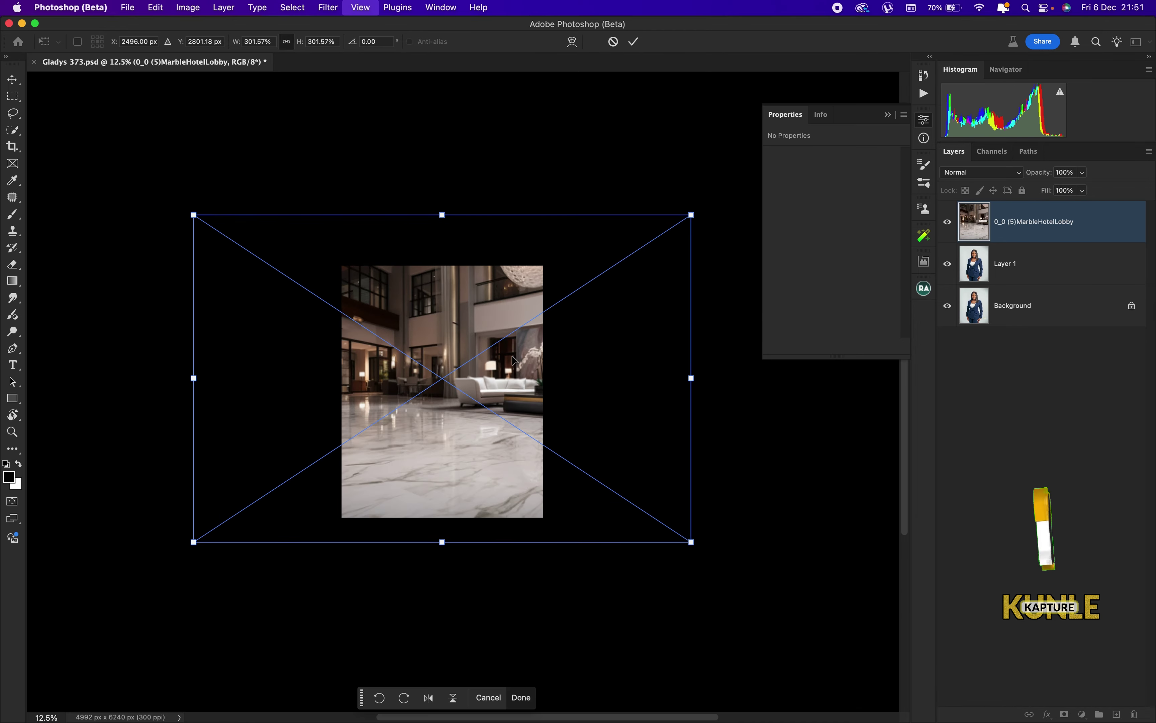
{"action": "key", "text": "super+plus"}
{"action": "left_click_drag", "start_coordinate": [468, 376], "coordinate": [449, 433]}
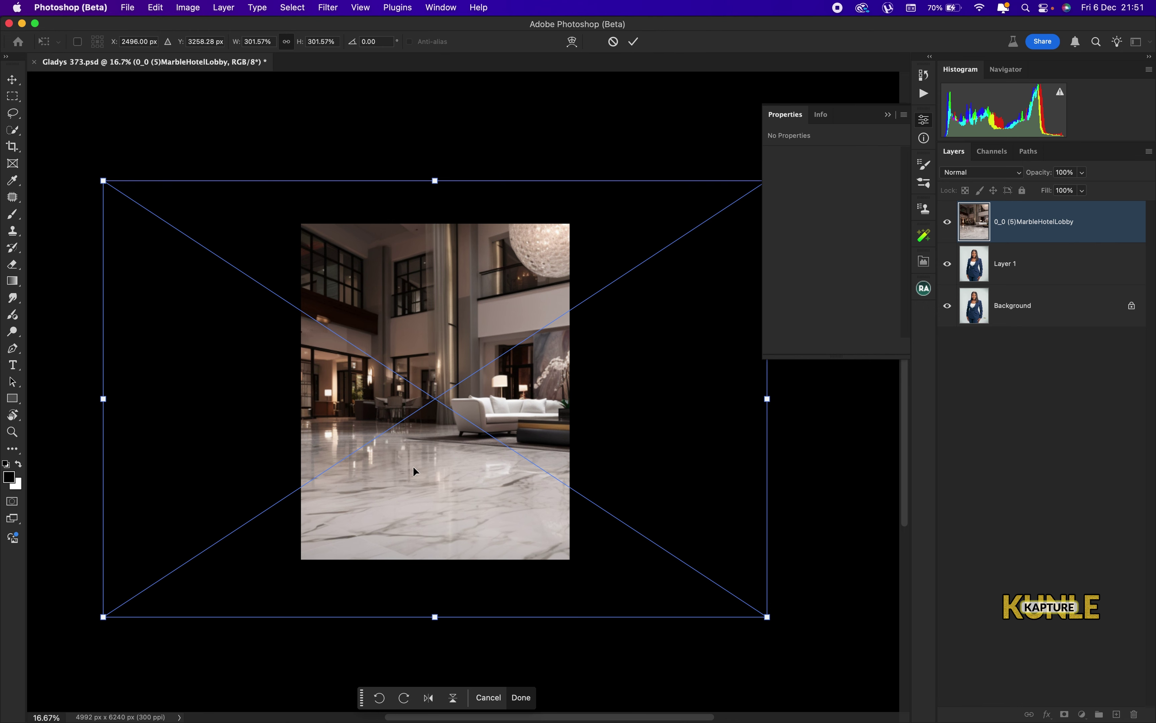
{"action": "left_click_drag", "start_coordinate": [473, 426], "coordinate": [493, 453]}
- Enlarge the lobby image proportionally to 342.96%, position it at about X 2496 px, Y 3994 px, and commit the placement
{"action": "key", "text": "super+minus"}
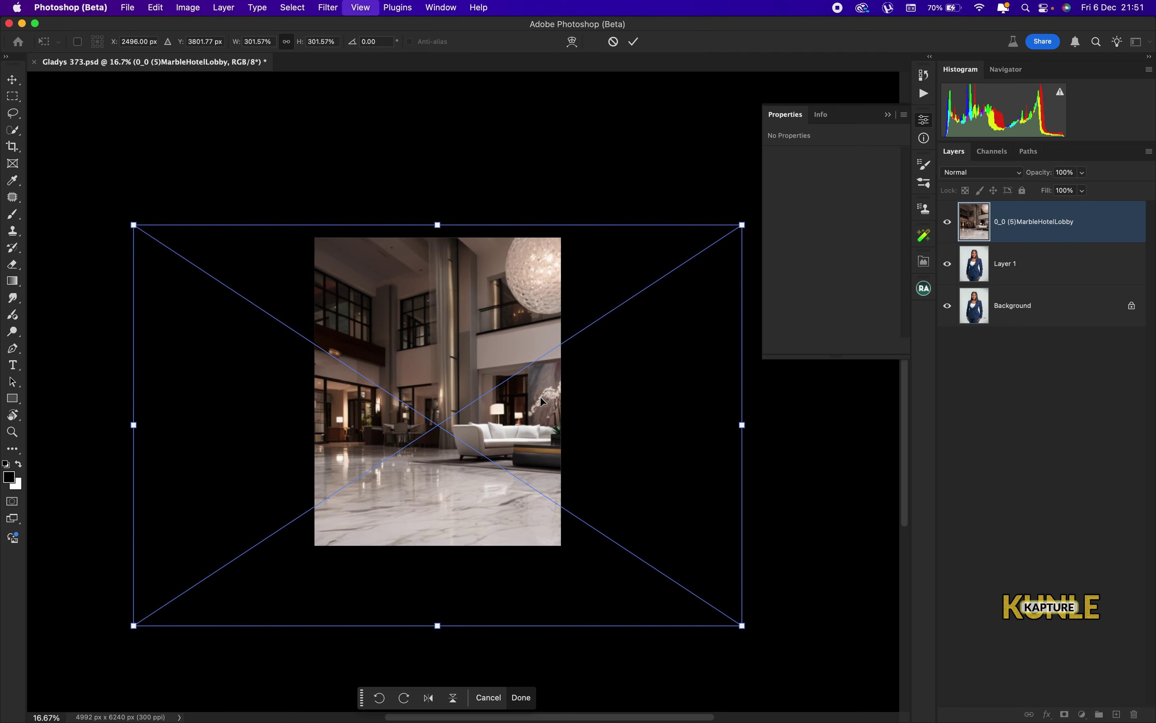
{"action": "key", "text": "super+minus"}
{"action": "left_click_drag", "start_coordinate": [440, 583], "coordinate": [442, 623]}
{"action": "left_click_drag", "start_coordinate": [489, 460], "coordinate": [488, 450]}
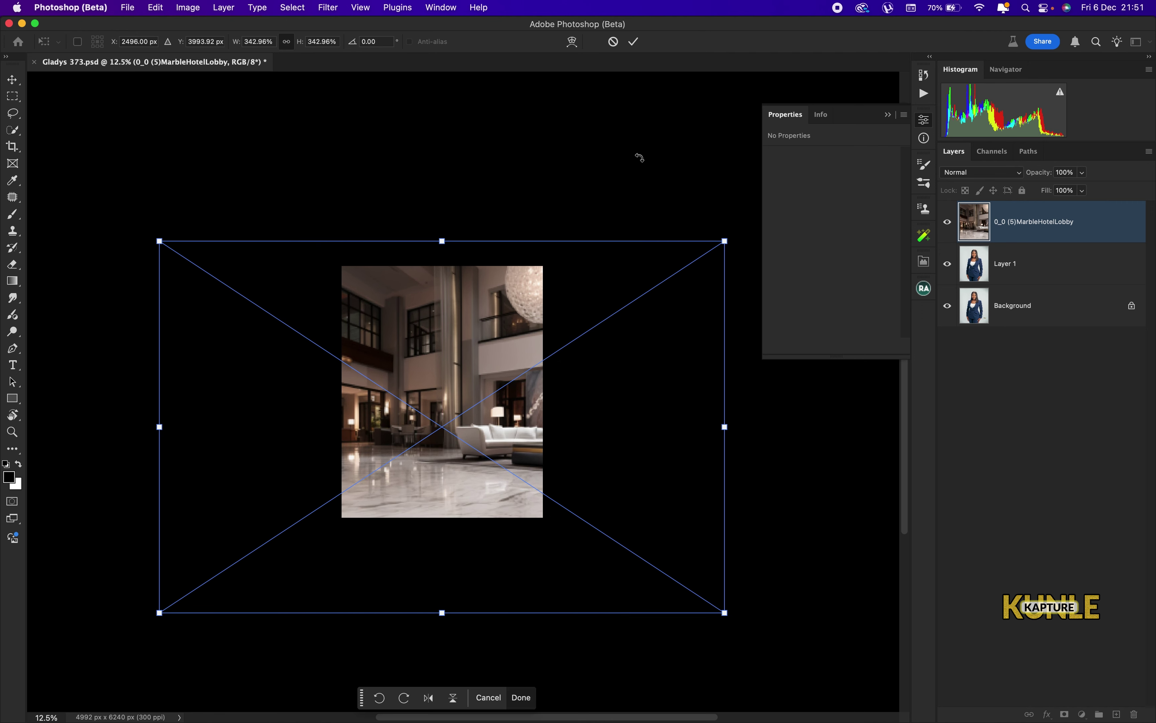
{"action": "left_click", "coordinate": [634, 41]}
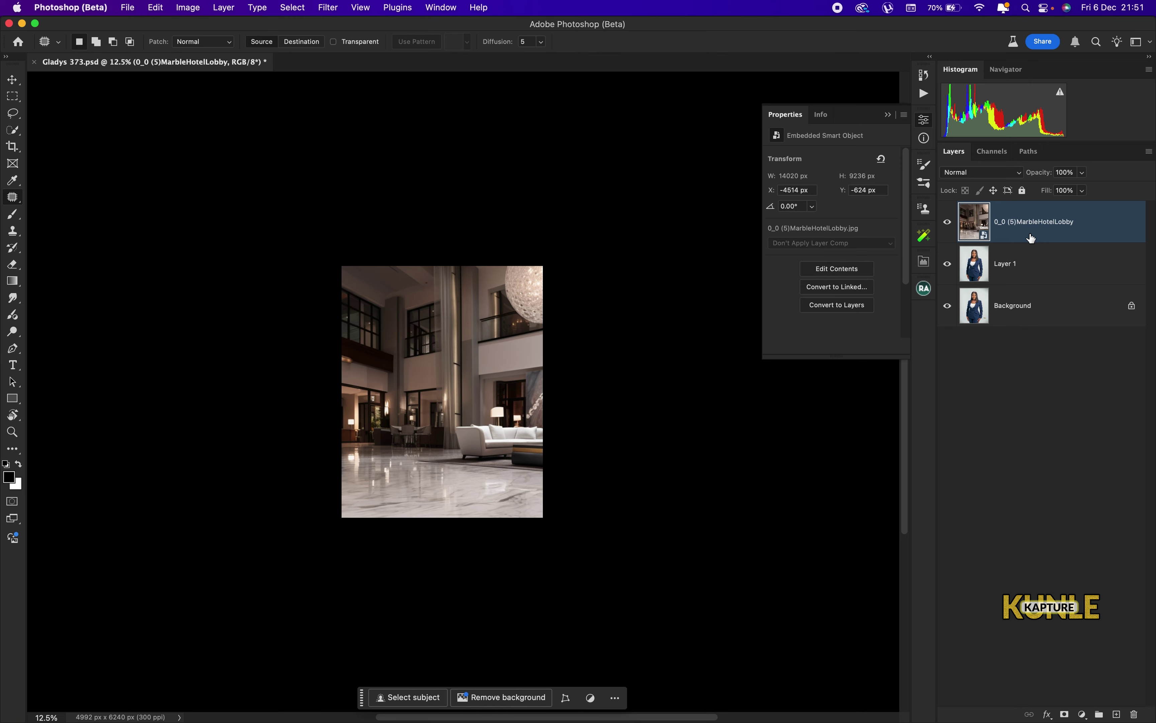
- Rasterize the 0_0 (5)MarbleHotelLobby layer and compare the image with the layer hidden and shown
{"action": "right_click", "coordinate": [1016, 235]}
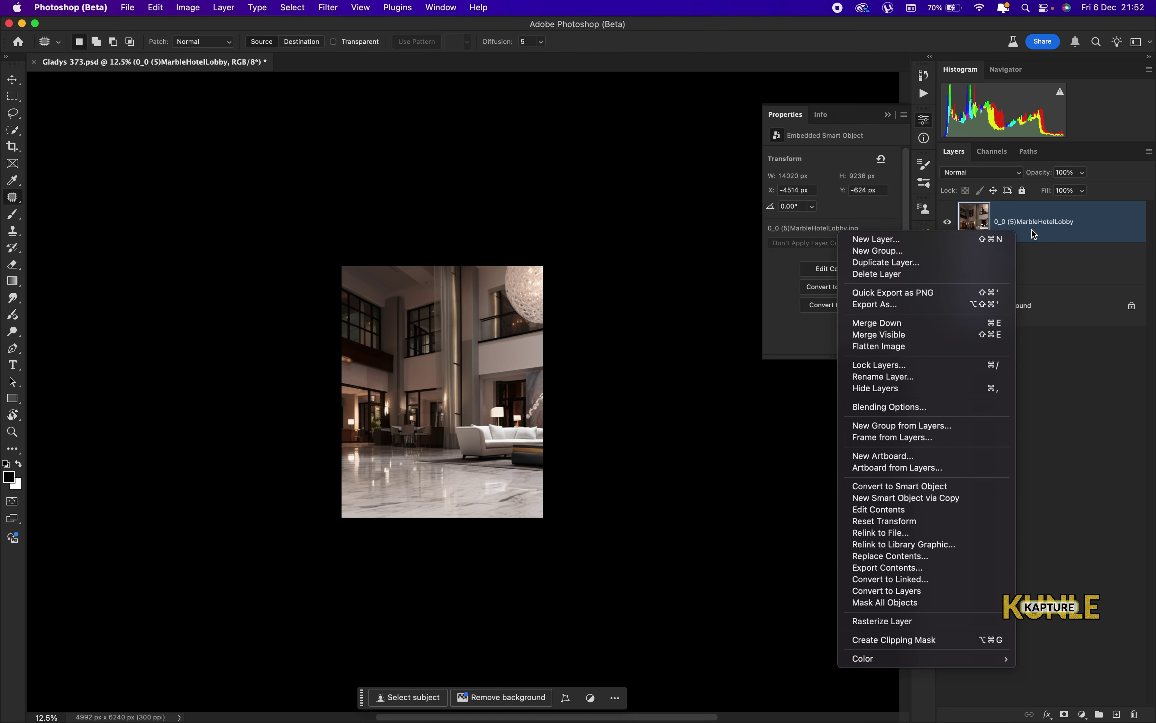
{"action": "left_click", "coordinate": [892, 620]}
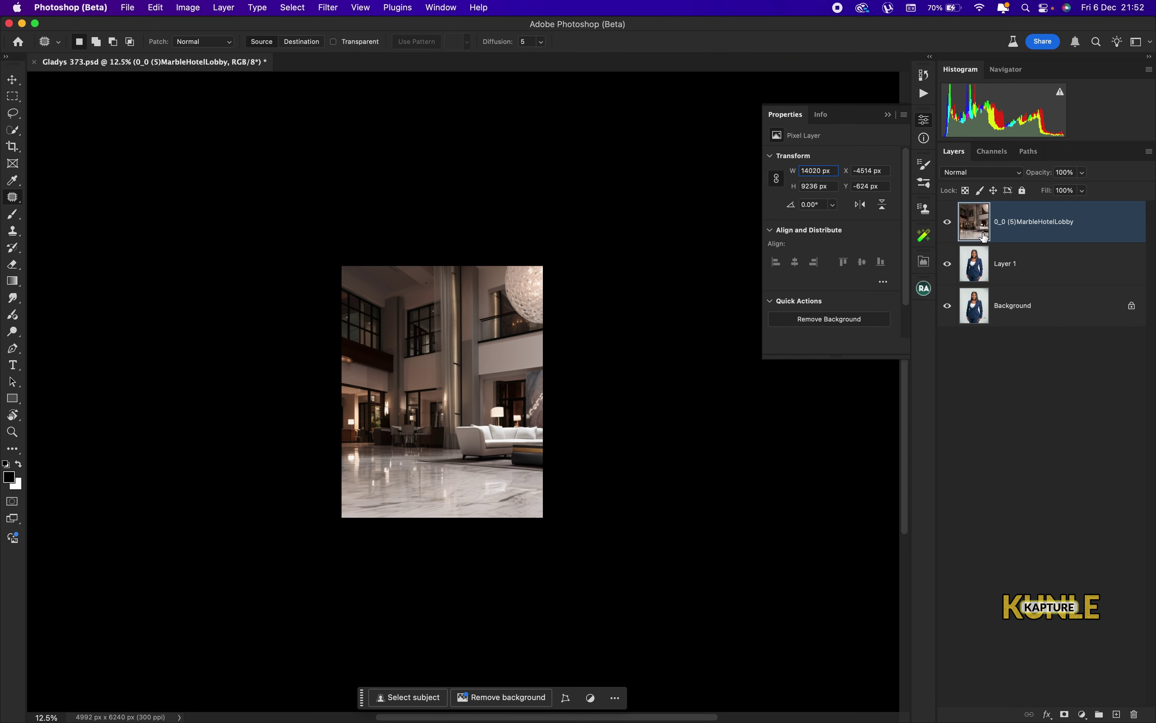
{"action": "left_click", "coordinate": [947, 222]}
{"action": "left_click", "coordinate": [947, 222]}
- Start a Tilt-Shift blur on the lobby layer and set its blur amount to 45 px
{"action": "left_click", "coordinate": [325, 9]}
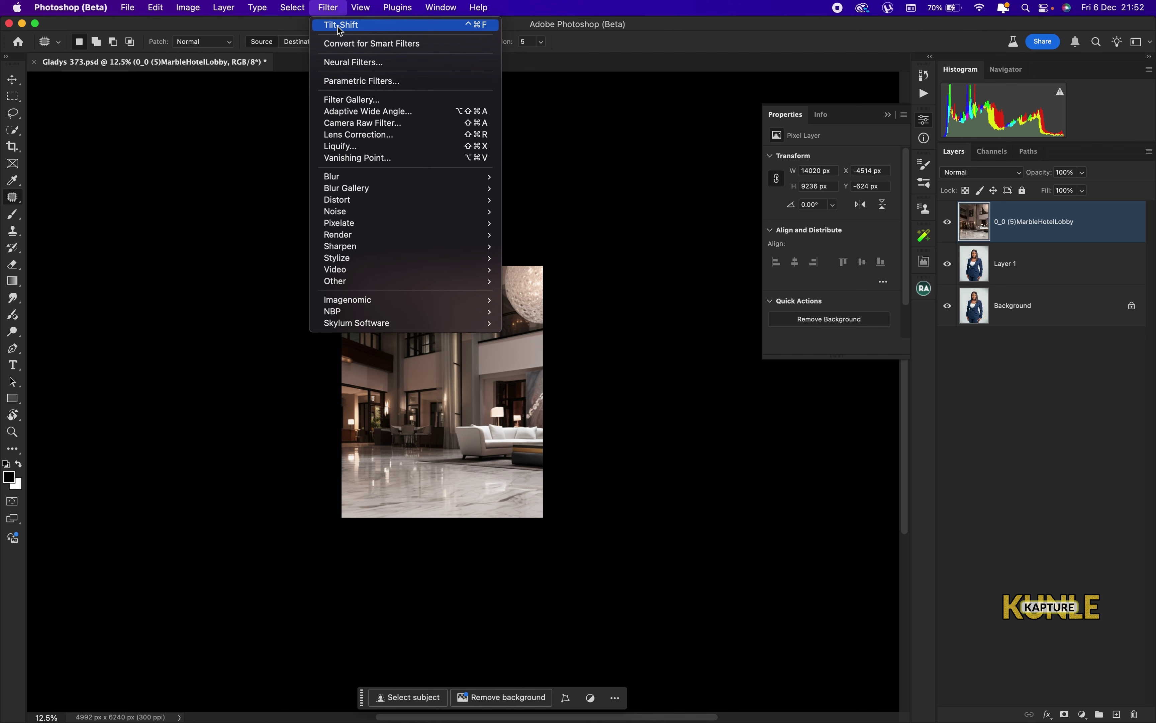
{"action": "mouse_move", "coordinate": [472, 194]}
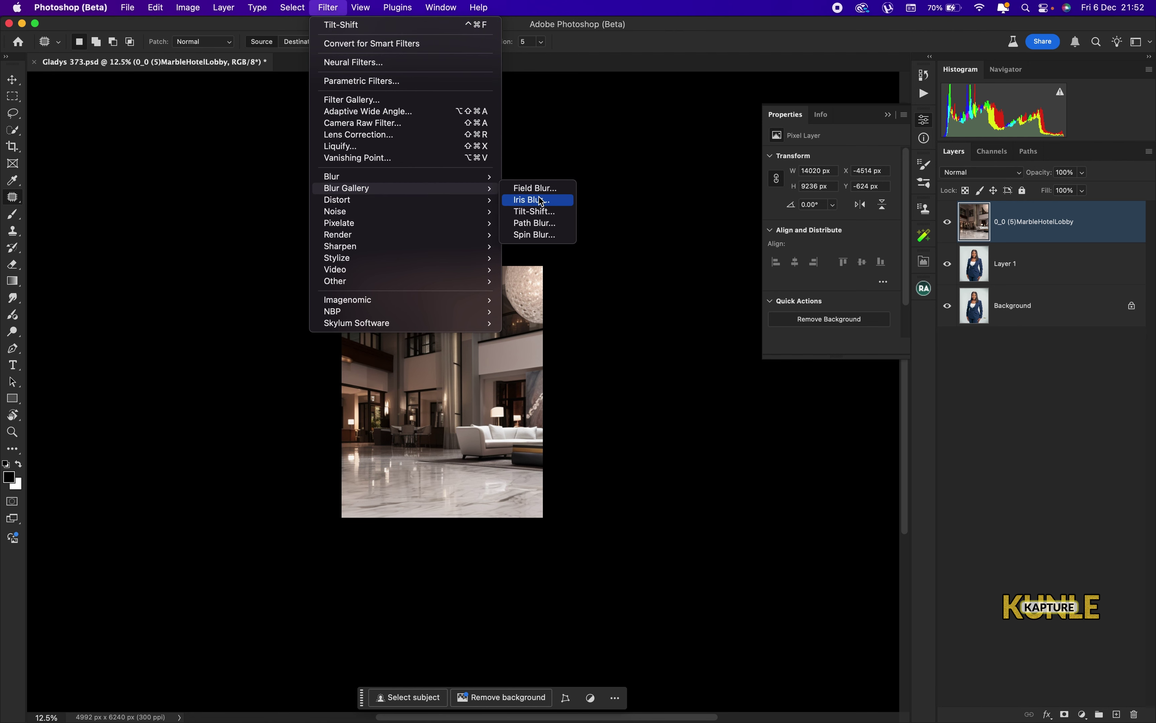
{"action": "left_click", "coordinate": [534, 212]}
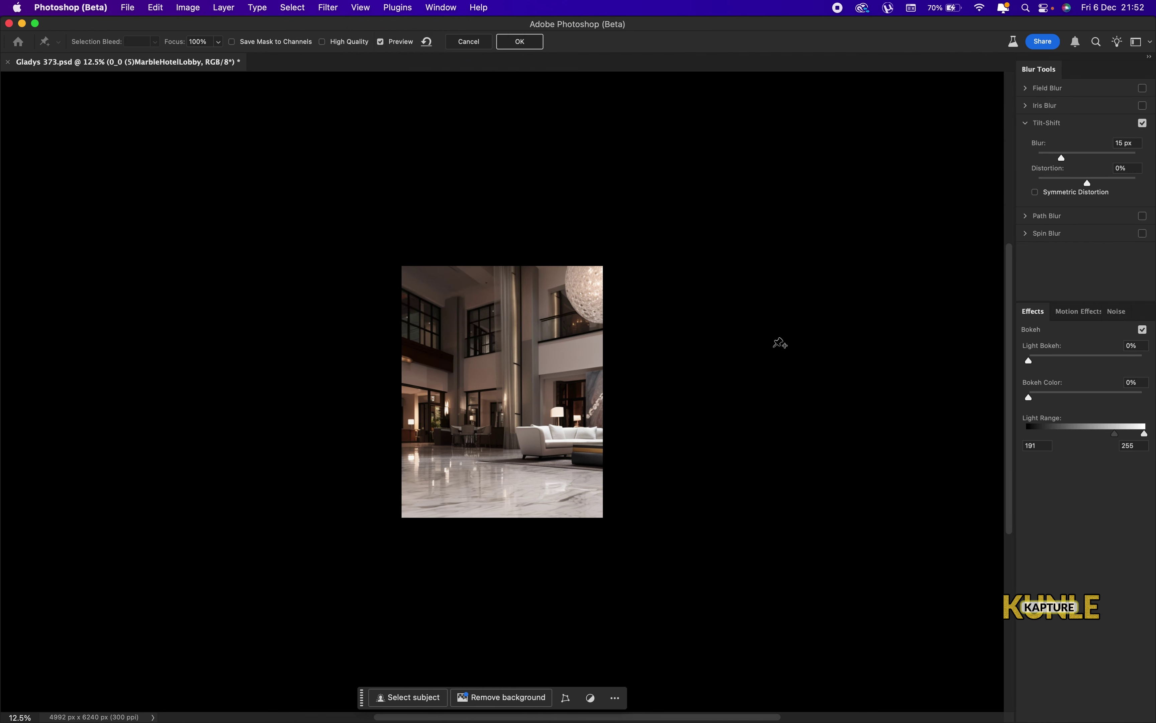
{"action": "key", "text": "super+plus"}
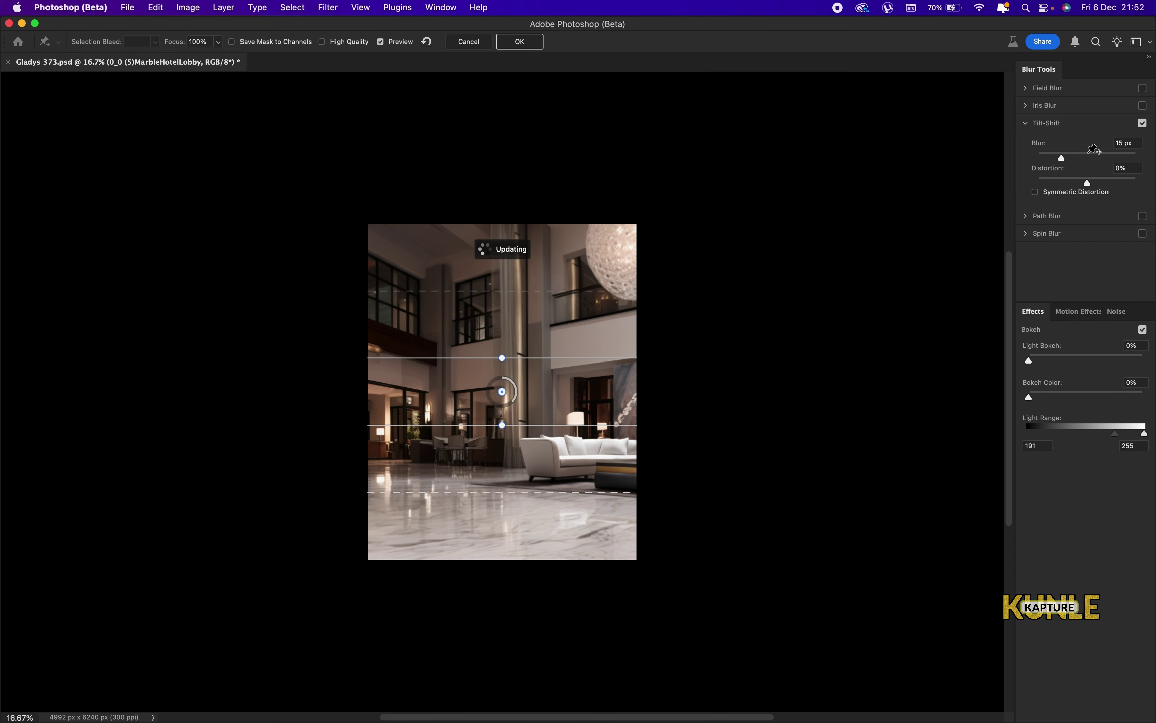
{"action": "left_click_drag", "start_coordinate": [1063, 162], "coordinate": [1081, 161]}
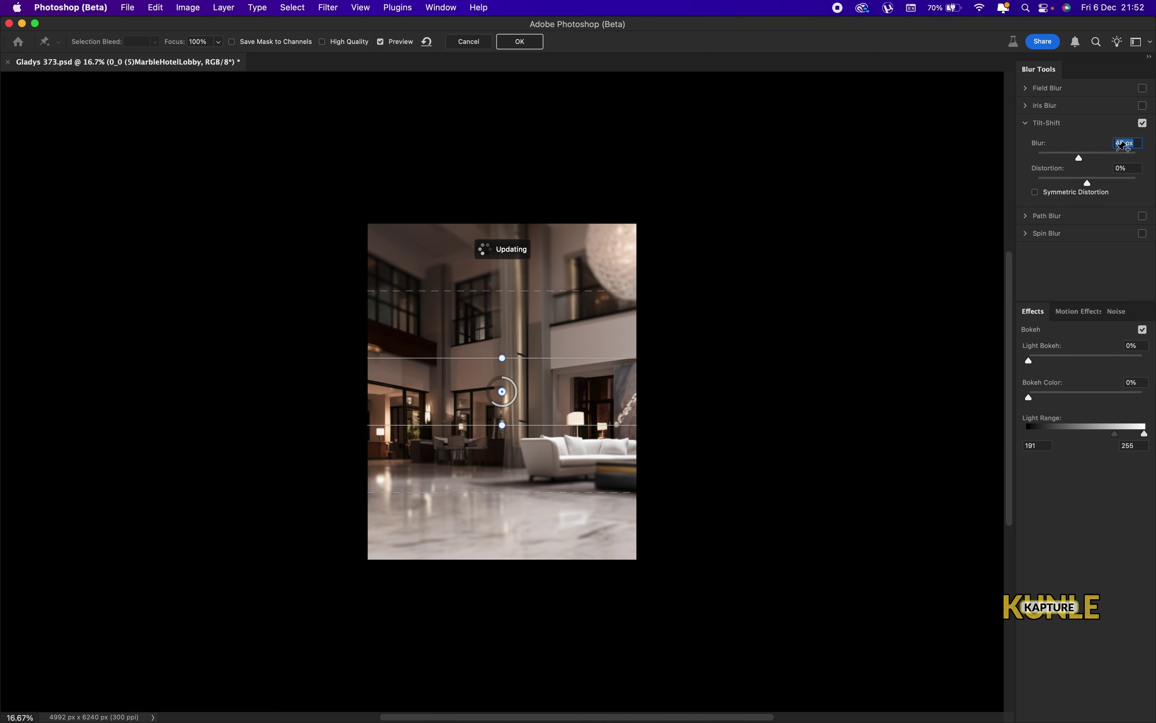
- Move the Tilt-Shift focus down to the canvas's bottom edge, adjust the upper blur transition around the windows, and apply the filter
{"action": "left_click", "coordinate": [503, 393]}
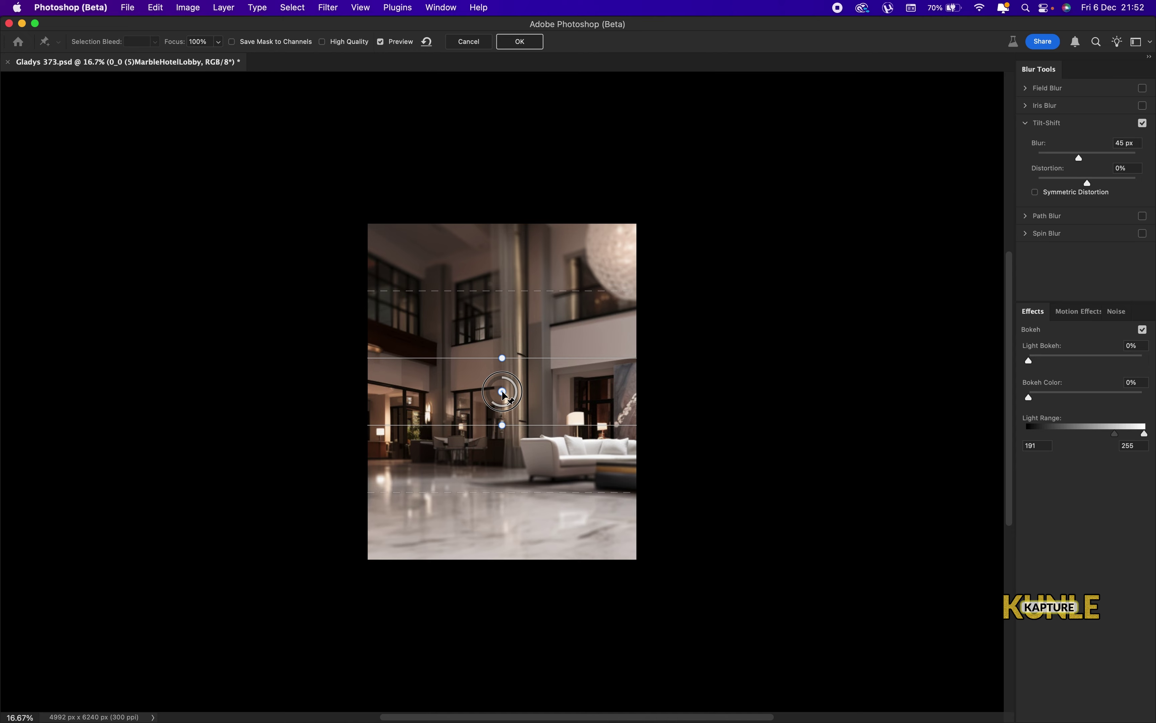
{"action": "left_click_drag", "start_coordinate": [503, 393], "coordinate": [491, 516]}
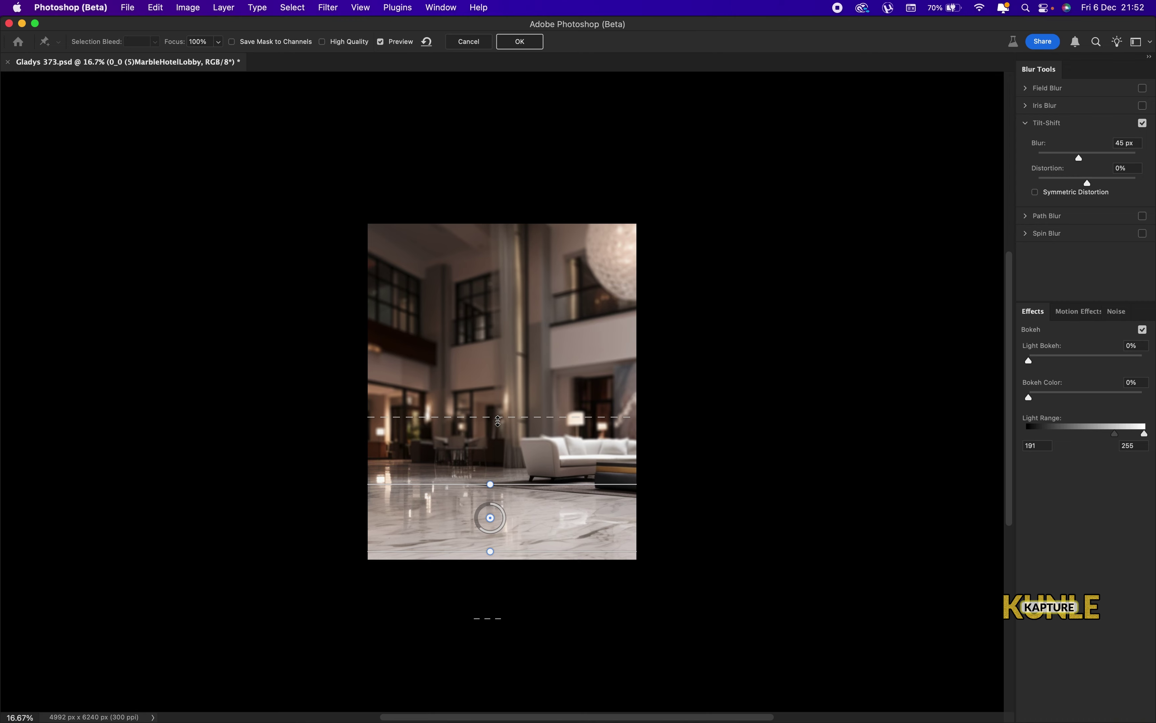
{"action": "left_click_drag", "start_coordinate": [500, 417], "coordinate": [506, 311]}
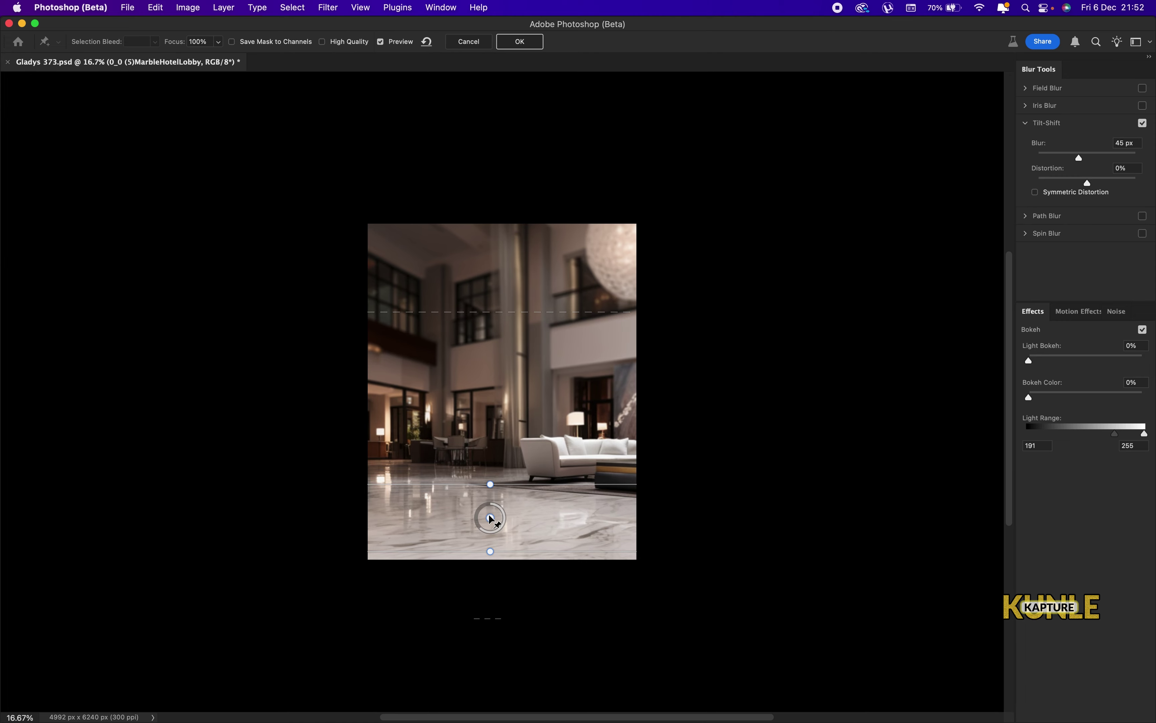
{"action": "left_click_drag", "start_coordinate": [489, 516], "coordinate": [488, 556]}
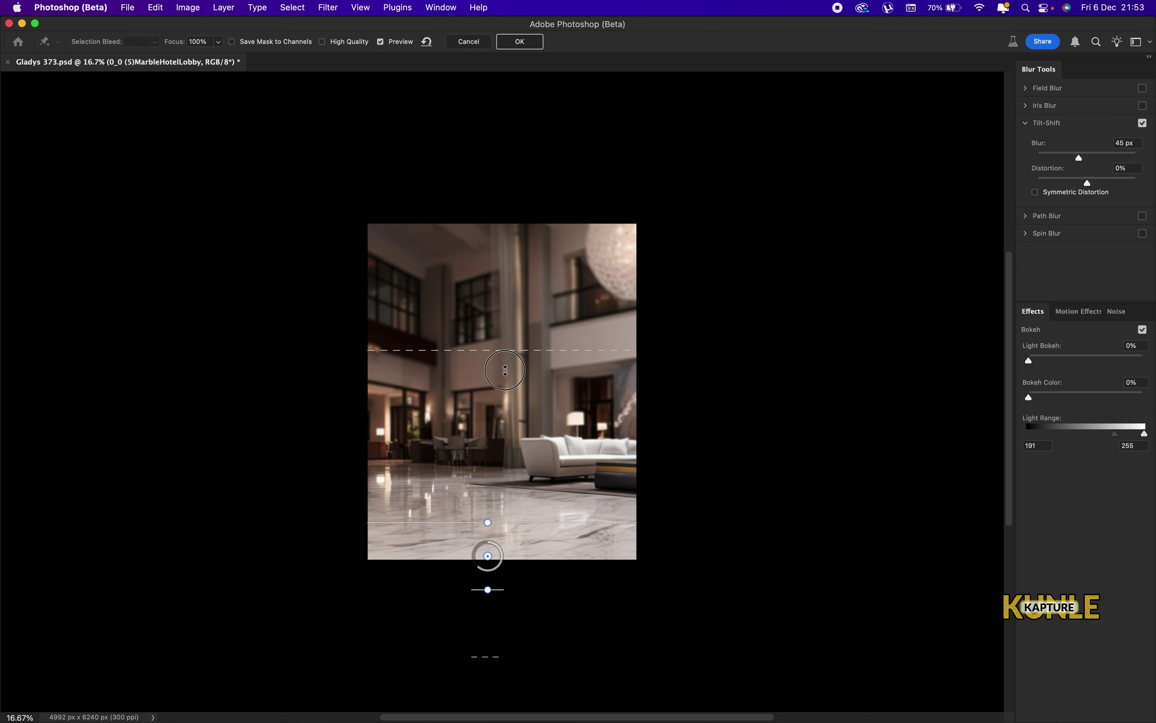
{"action": "left_click_drag", "start_coordinate": [505, 368], "coordinate": [504, 378]}
{"action": "key", "text": "super+equal"}
{"action": "key", "text": "super+equal"}
{"action": "key", "text": "super+minus"}
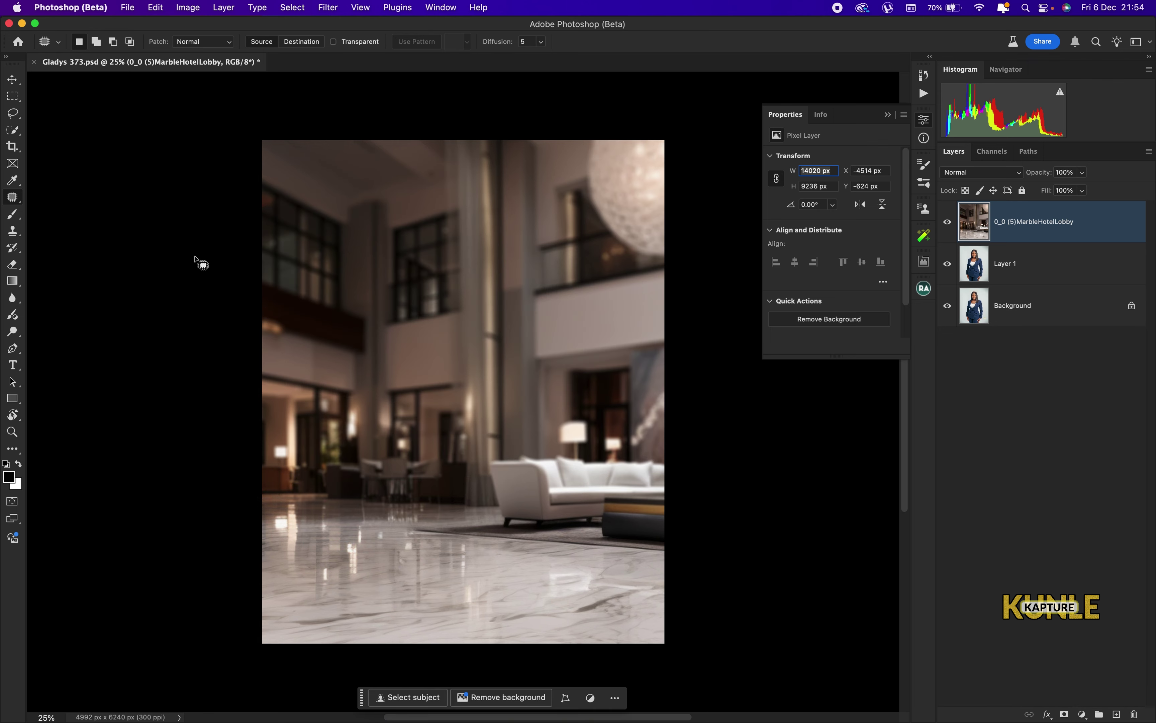
{"action": "key", "text": "super+0"}
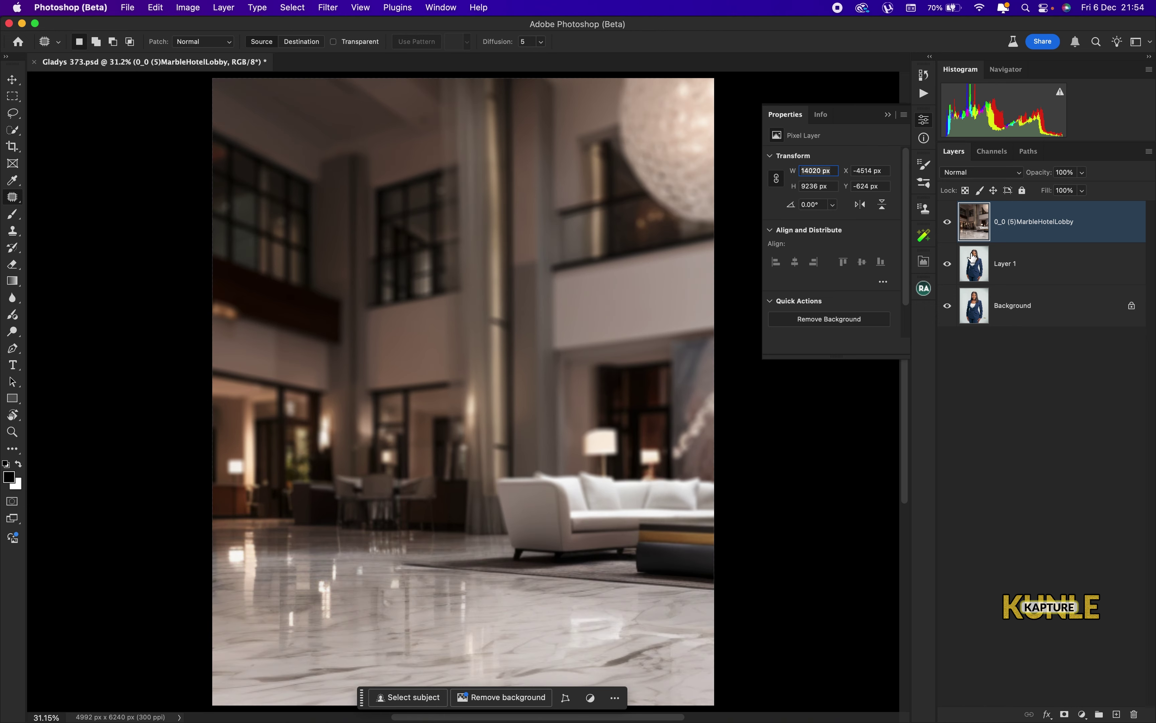
- Hide the 0_0 (5)MarbleHotelLobby layer and make Layer 1 active
{"action": "left_click", "coordinate": [947, 224]}
{"action": "left_click", "coordinate": [1022, 275]}
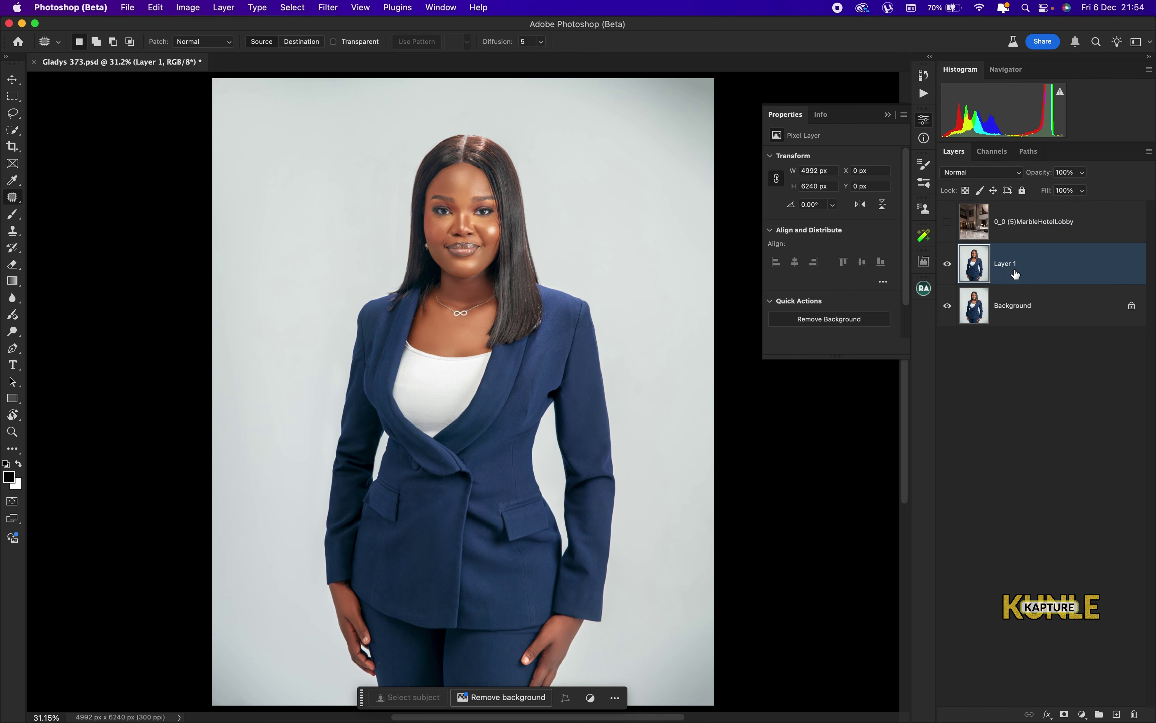
{"action": "key", "text": "super+minus"}
{"action": "key", "text": "super+0"}
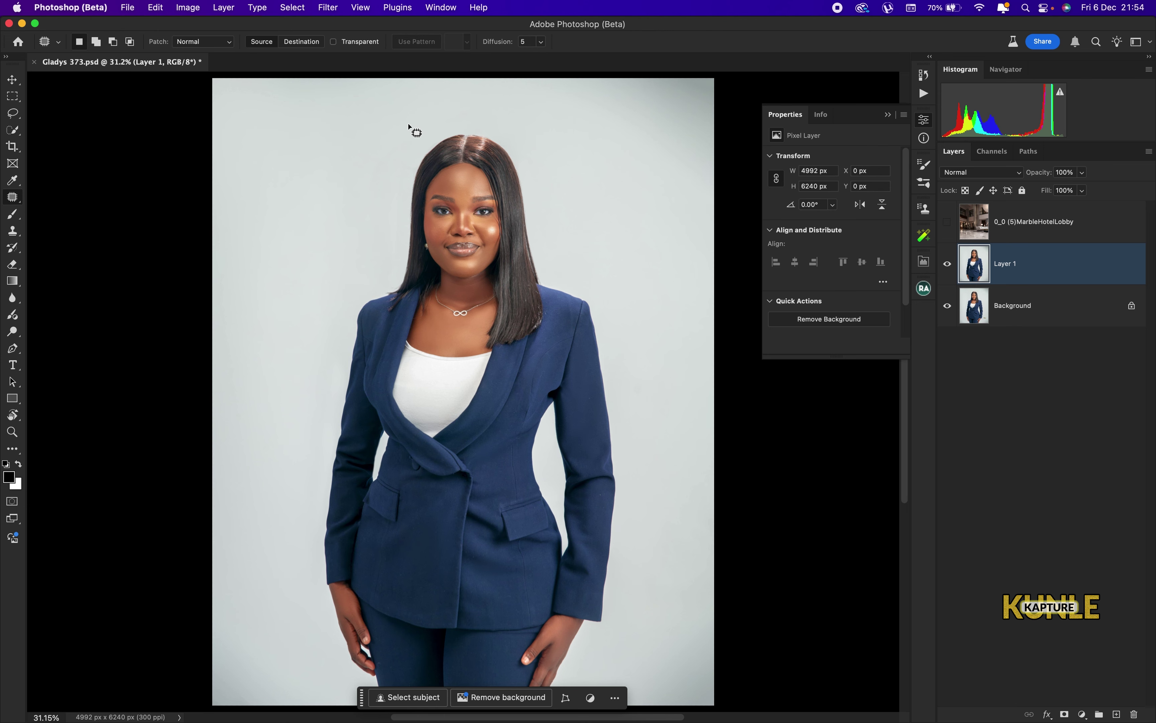
- Set Select Subject processing to Cloud (Detailed results) with the Quick Selection tool and select the woman on Layer 1
{"action": "left_click", "coordinate": [13, 131]}
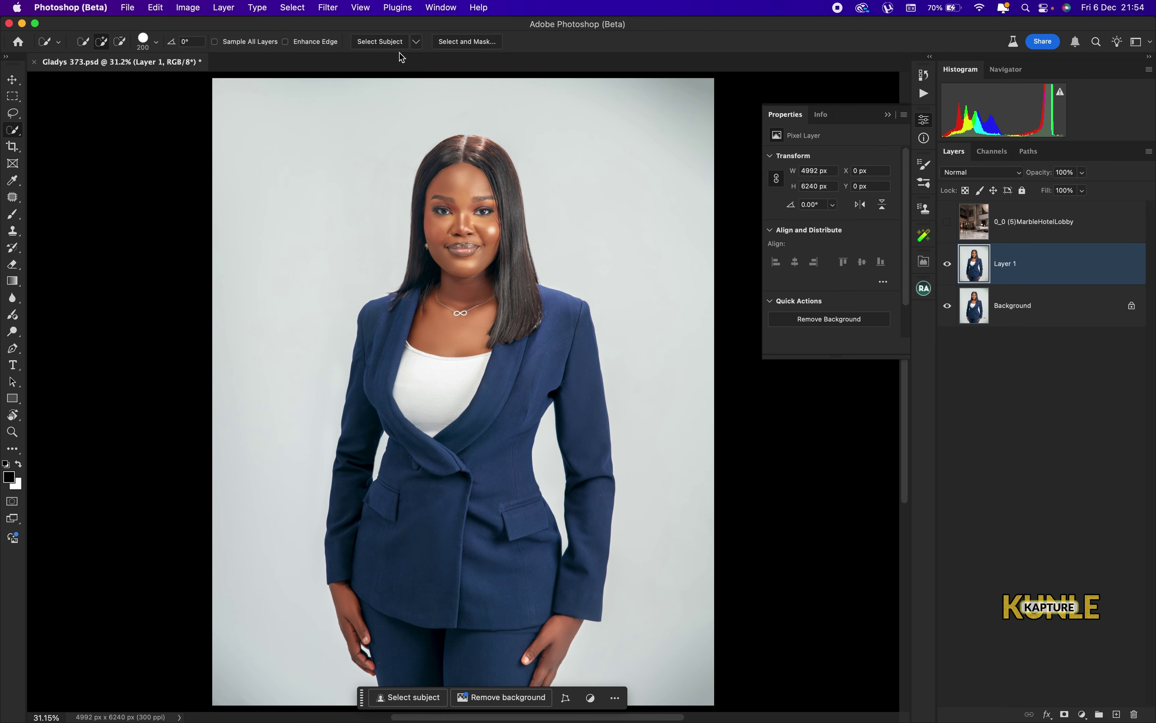
{"action": "left_click", "coordinate": [415, 43]}
{"action": "left_click", "coordinate": [416, 42]}
{"action": "left_click", "coordinate": [13, 129]}
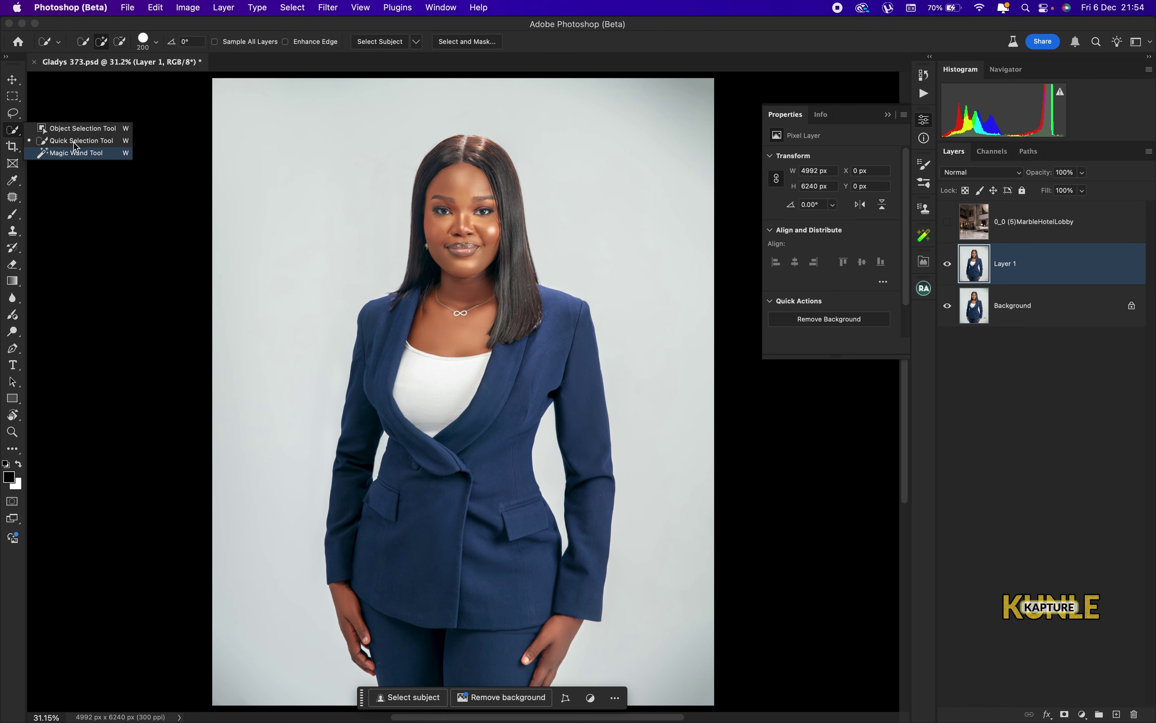
{"action": "left_click", "coordinate": [428, 42]}
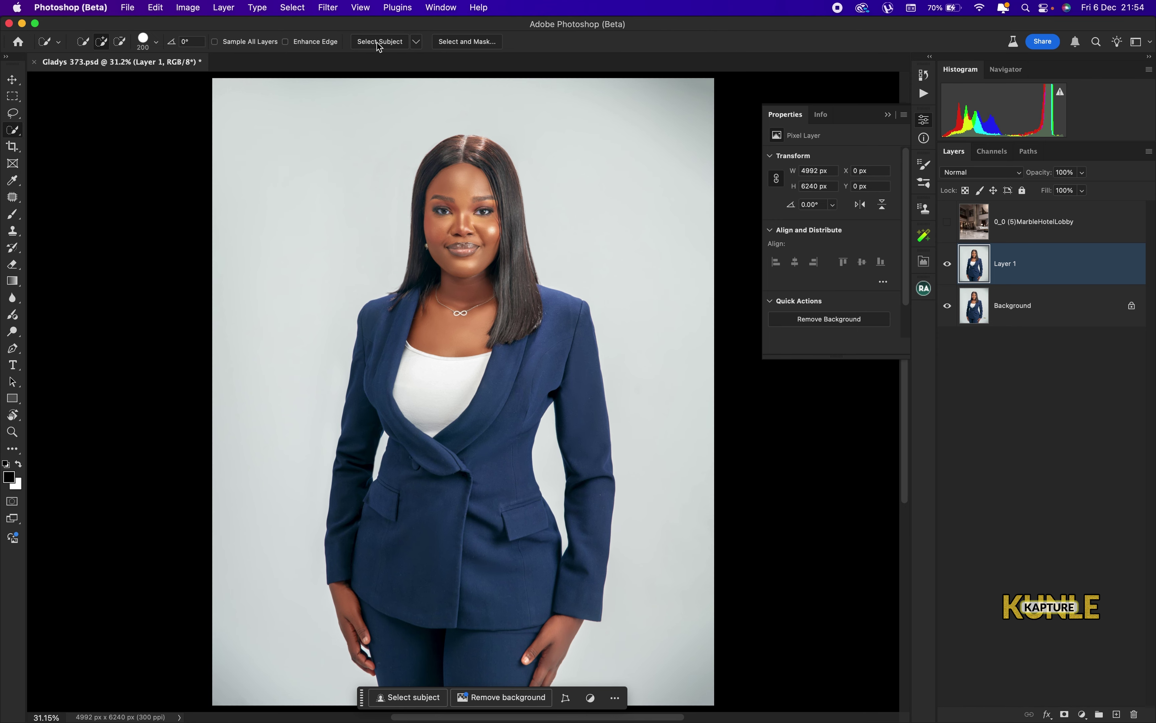
{"action": "left_click", "coordinate": [416, 46]}
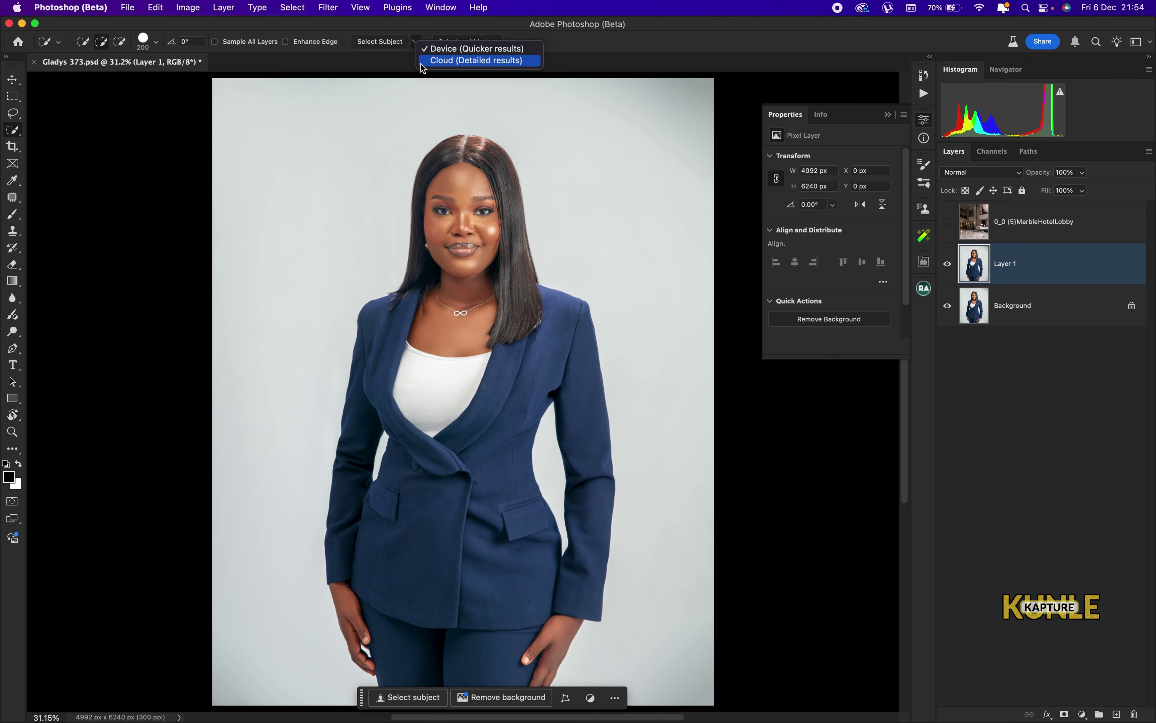
{"action": "left_click", "coordinate": [455, 62]}
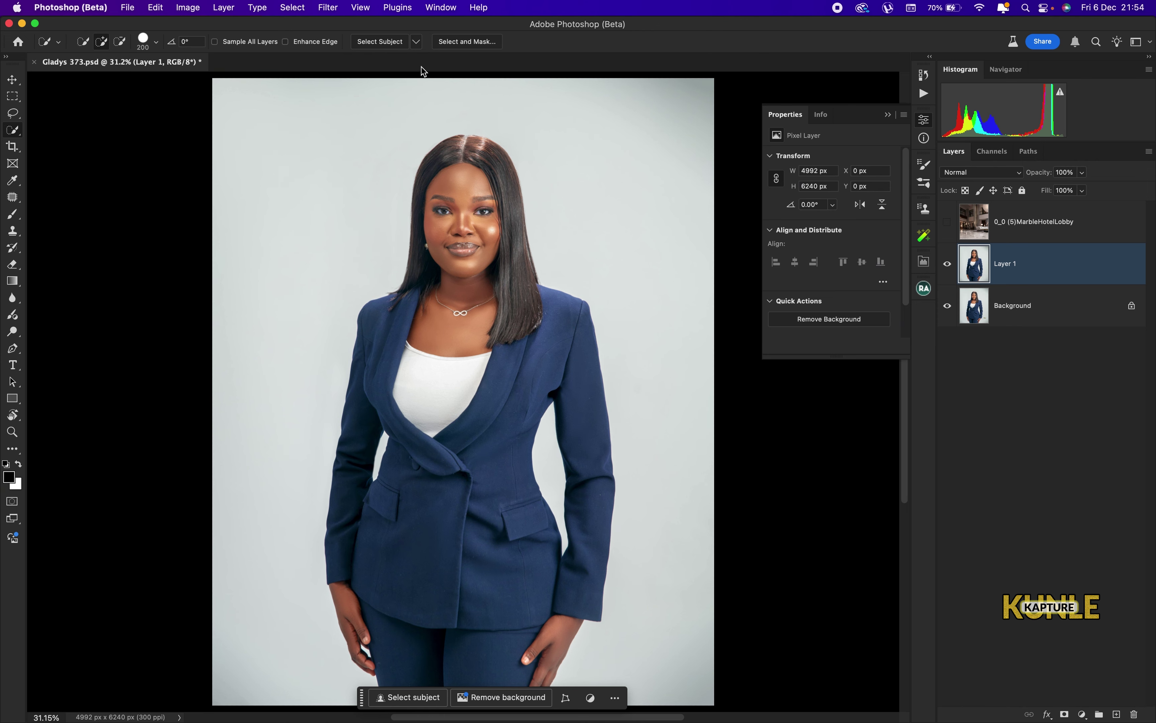
{"action": "left_click", "coordinate": [379, 42]}
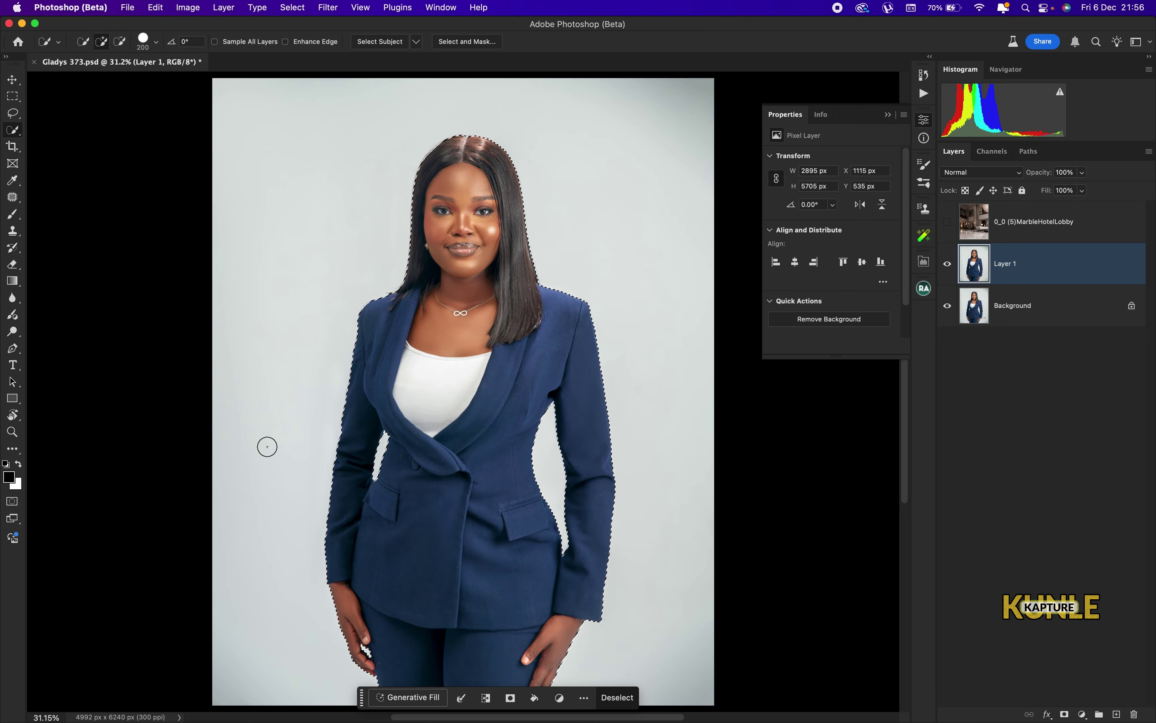
- Show the 0_0 (5)MarbleHotelLobby layer and add an inverted layer mask from the subject selection, hiding the lobby over the woman
{"action": "key", "text": "super+minus"}
{"action": "key", "text": "super+0"}
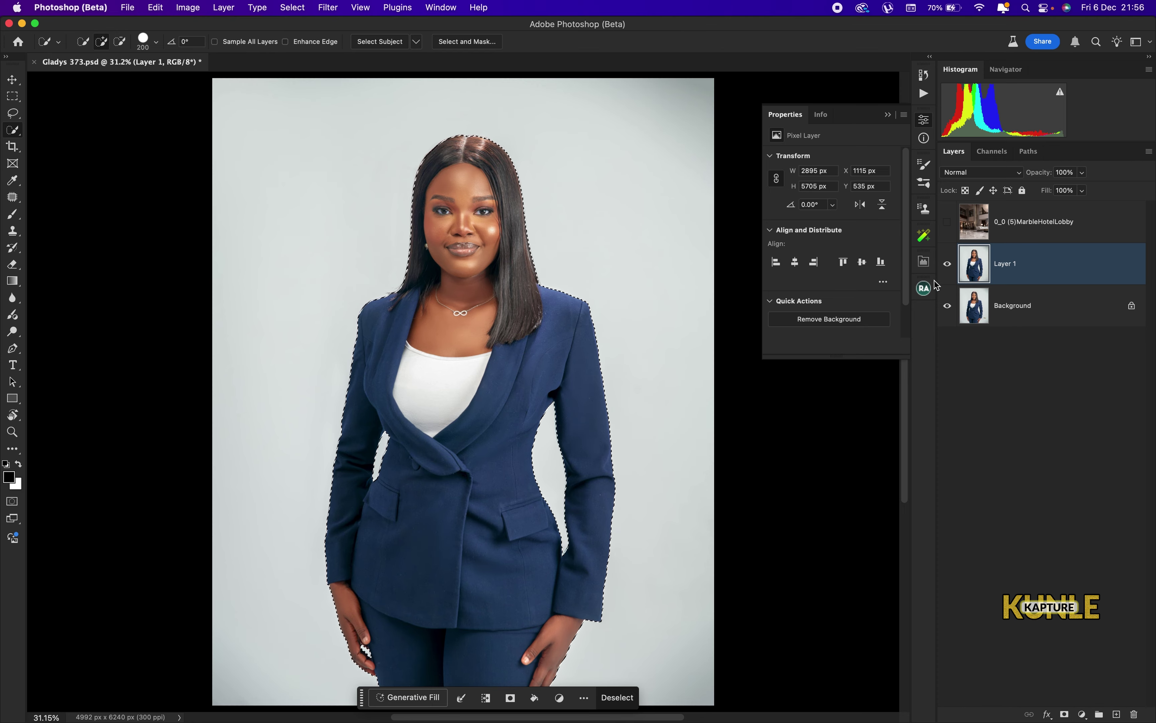
{"action": "left_click", "coordinate": [1026, 231]}
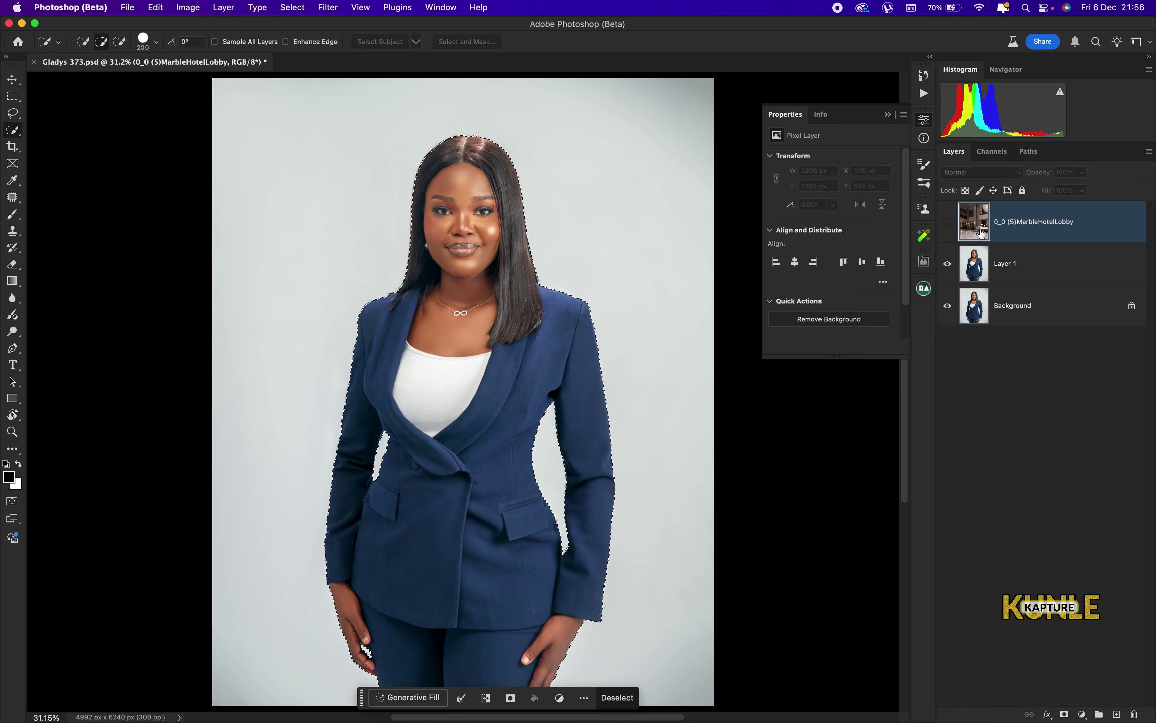
{"action": "left_click", "coordinate": [949, 229]}
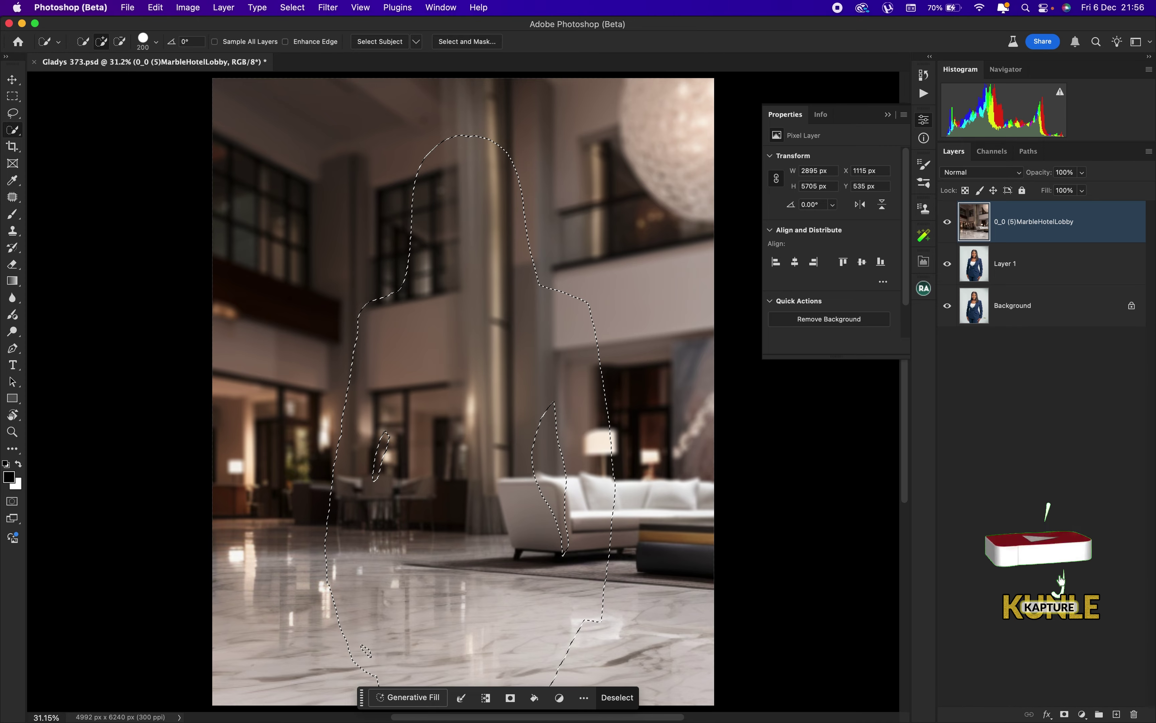
{"action": "left_click", "coordinate": [1066, 714]}
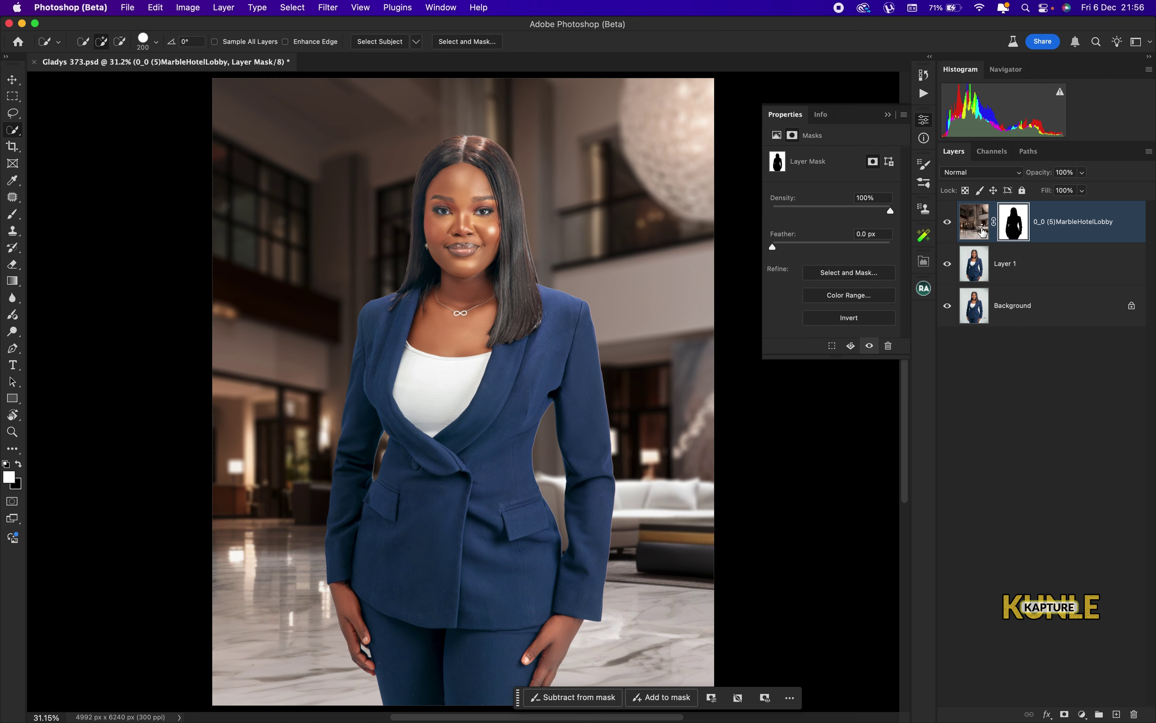
- Set the masked 0_0 (5)MarbleHotelLobby layer's blending mode to Multiply
{"action": "left_click", "coordinate": [998, 176]}
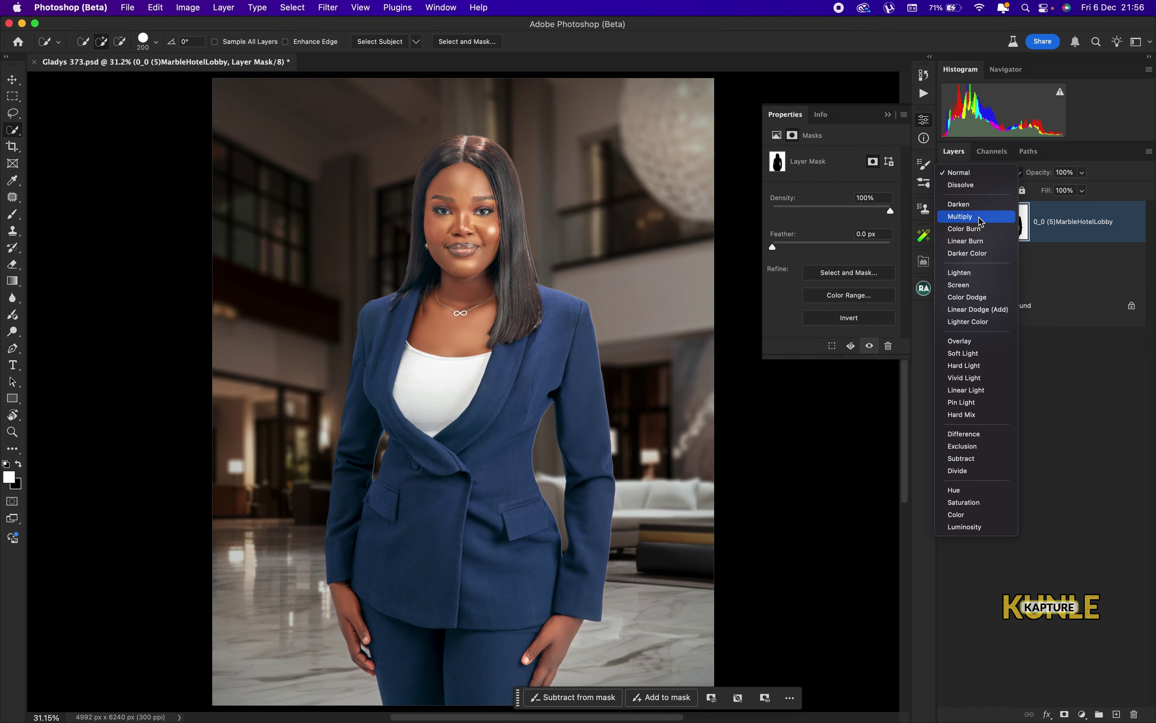
{"action": "left_click", "coordinate": [979, 221]}
{"action": "key", "text": "super+minus"}
{"action": "key", "text": "super+minus"}
{"action": "key", "text": "super+0"}
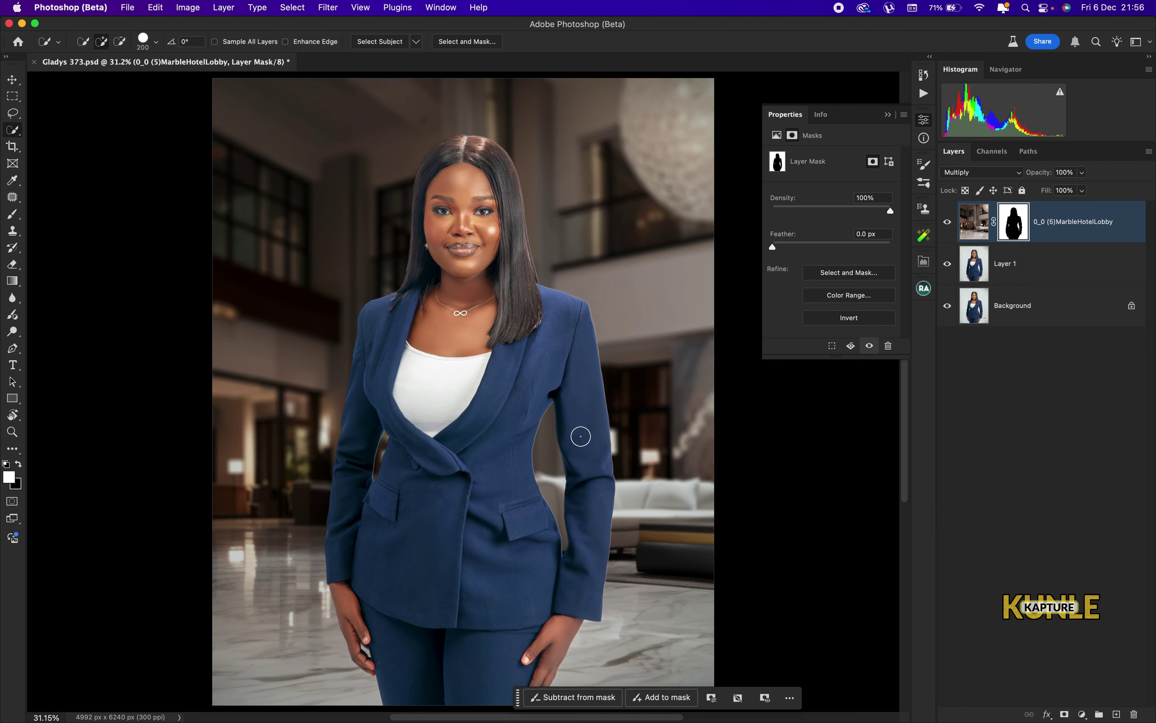
- Preview the masked lobby layer in Normal blending mode and return it to Multiply
{"action": "left_click", "coordinate": [980, 172]}
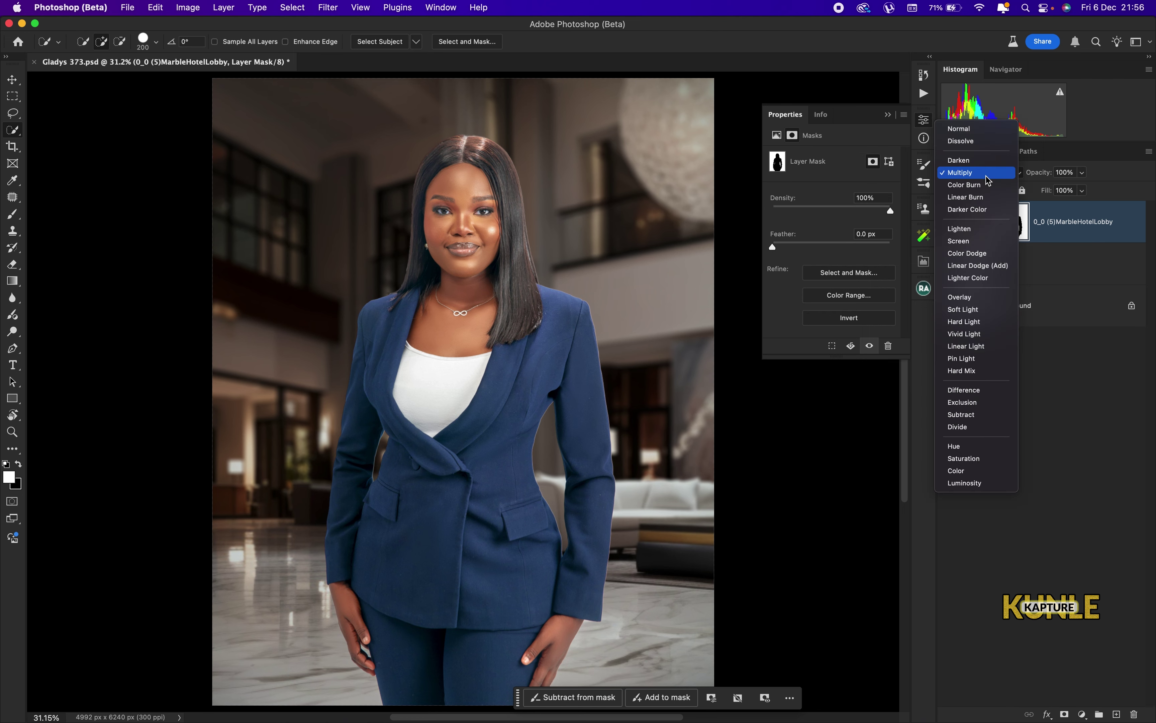
{"action": "left_click", "coordinate": [1001, 143]}
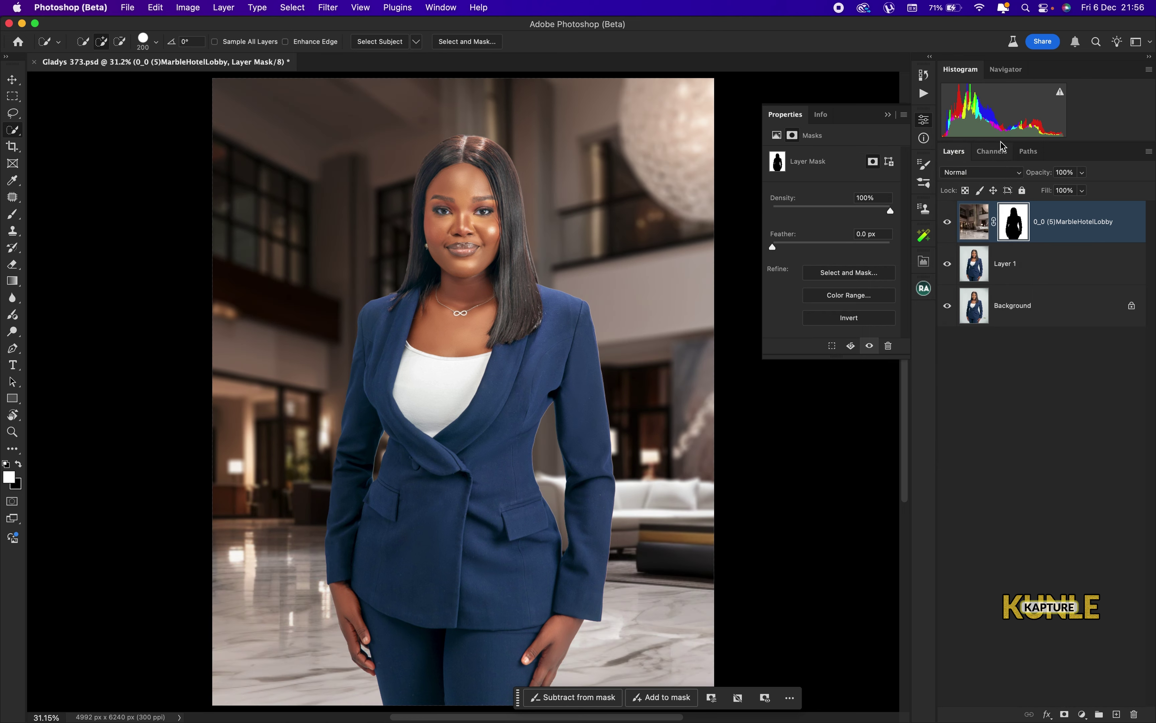
{"action": "left_click", "coordinate": [985, 173]}
{"action": "left_click", "coordinate": [980, 222]}
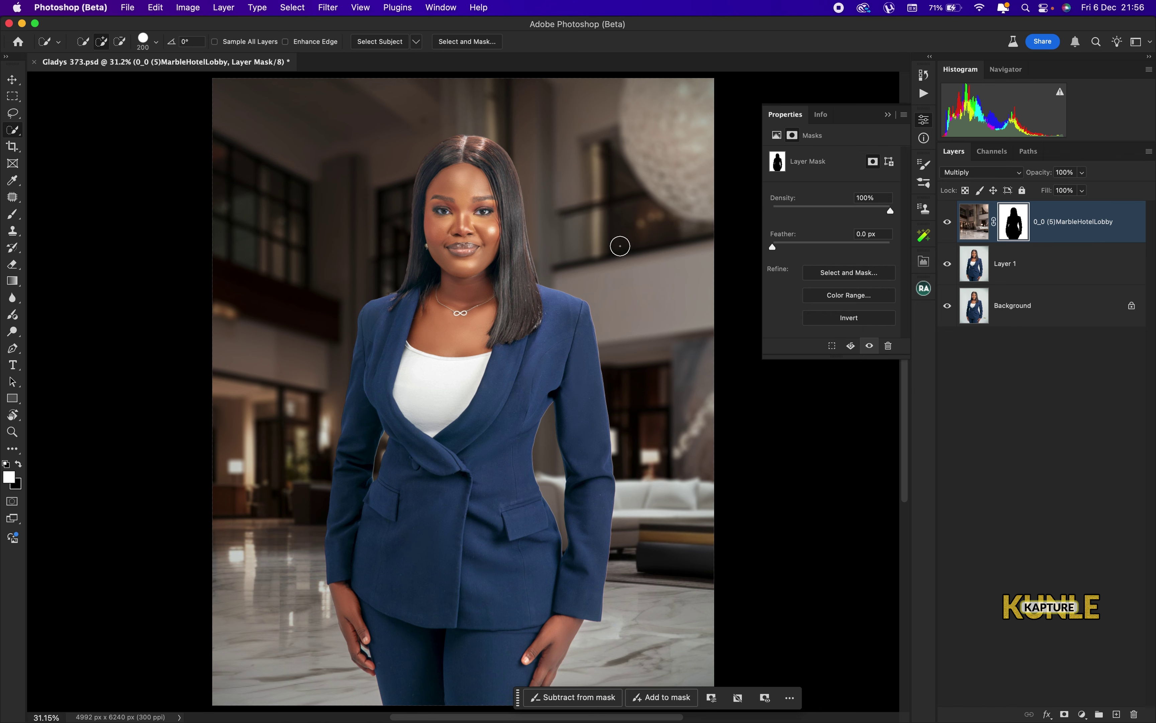
- Examine the cut-out edges of the woman's suit and hair against the lobby at several magnifications
{"action": "key", "text": "super+minus"}
{"action": "key", "text": "super+minus"}
{"action": "key", "text": "super+0"}
{"action": "key", "text": "super+plus"}
{"action": "key", "text": "super+plus"}
{"action": "key", "text": "super+plus"}
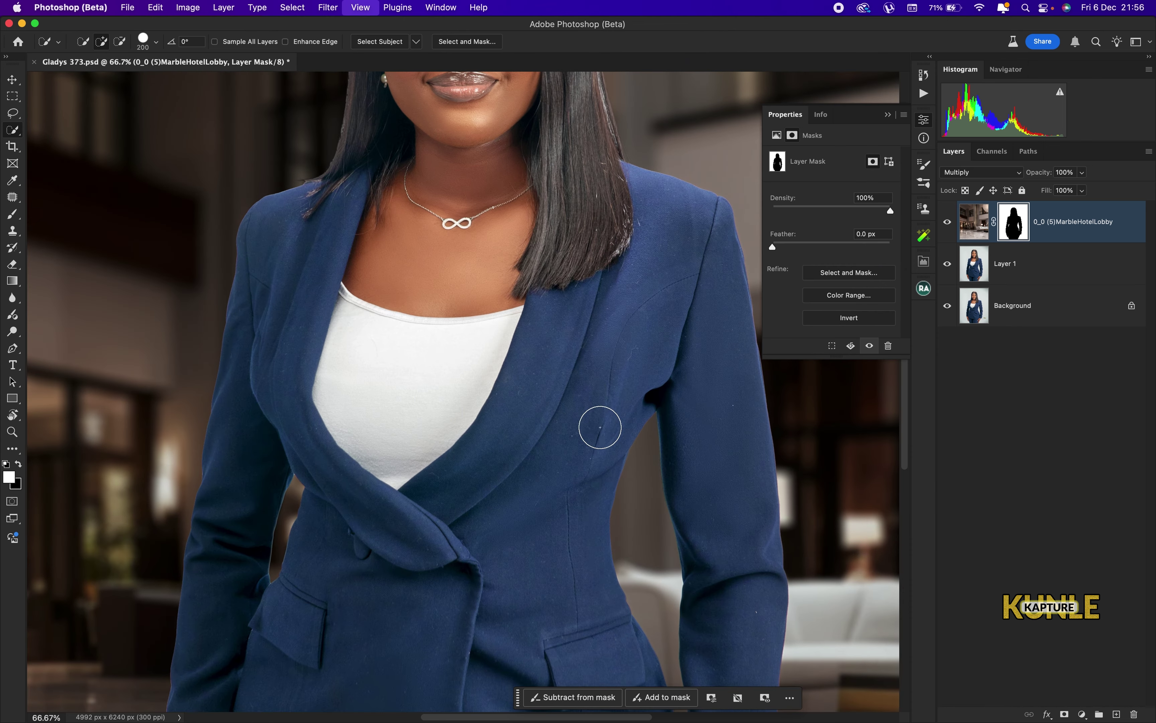
{"action": "left_click_drag", "start_coordinate": [554, 470], "coordinate": [434, 279]}
{"action": "key", "text": "super+0"}
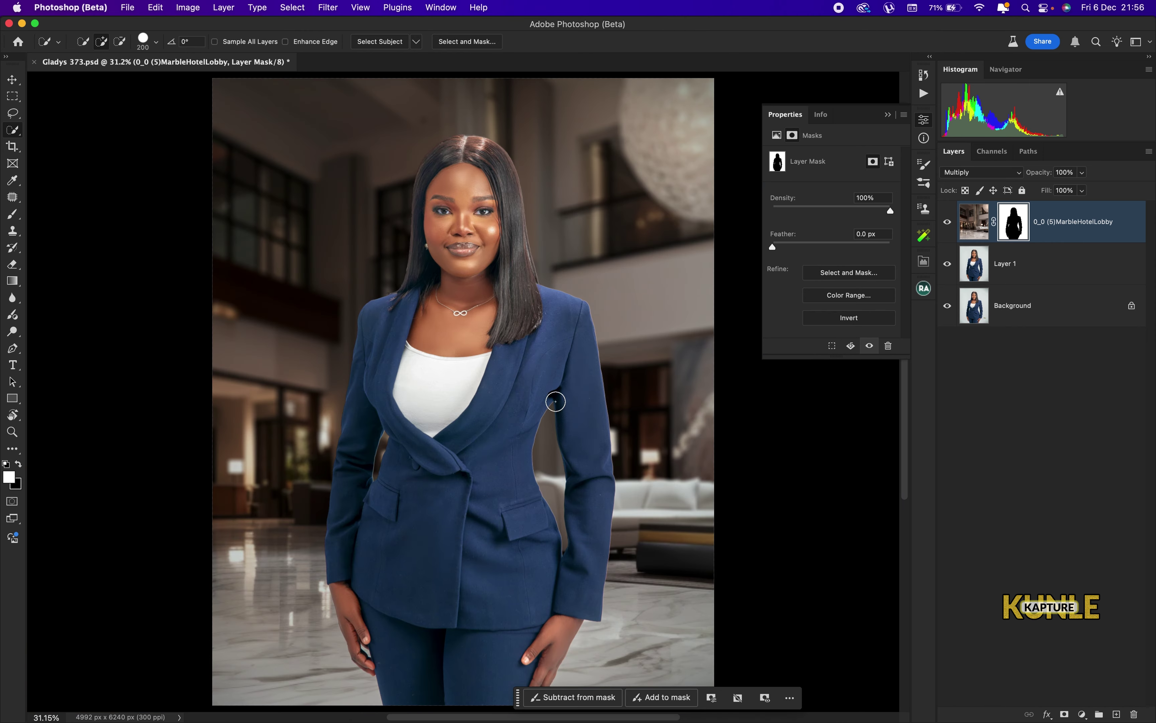
{"action": "key", "text": "super+plus"}
{"action": "key", "text": "super+plus"}
{"action": "key", "text": "super+plus"}
{"action": "key", "text": "super+plus"}
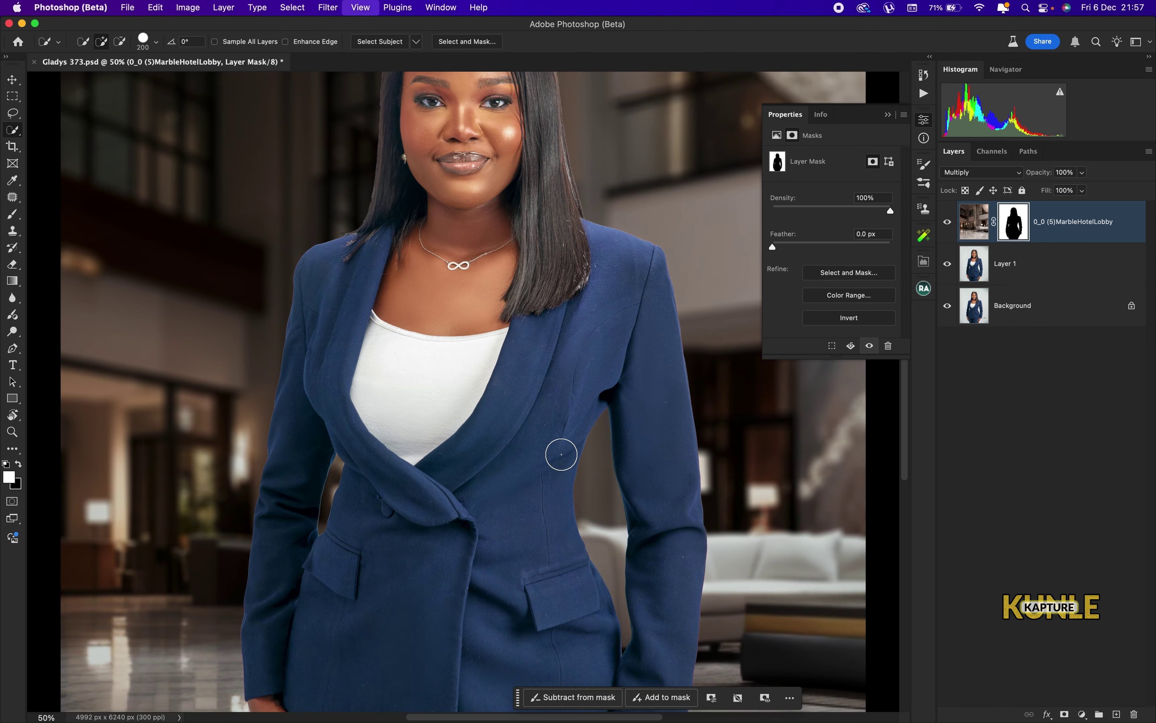
{"action": "key", "text": "super+0"}
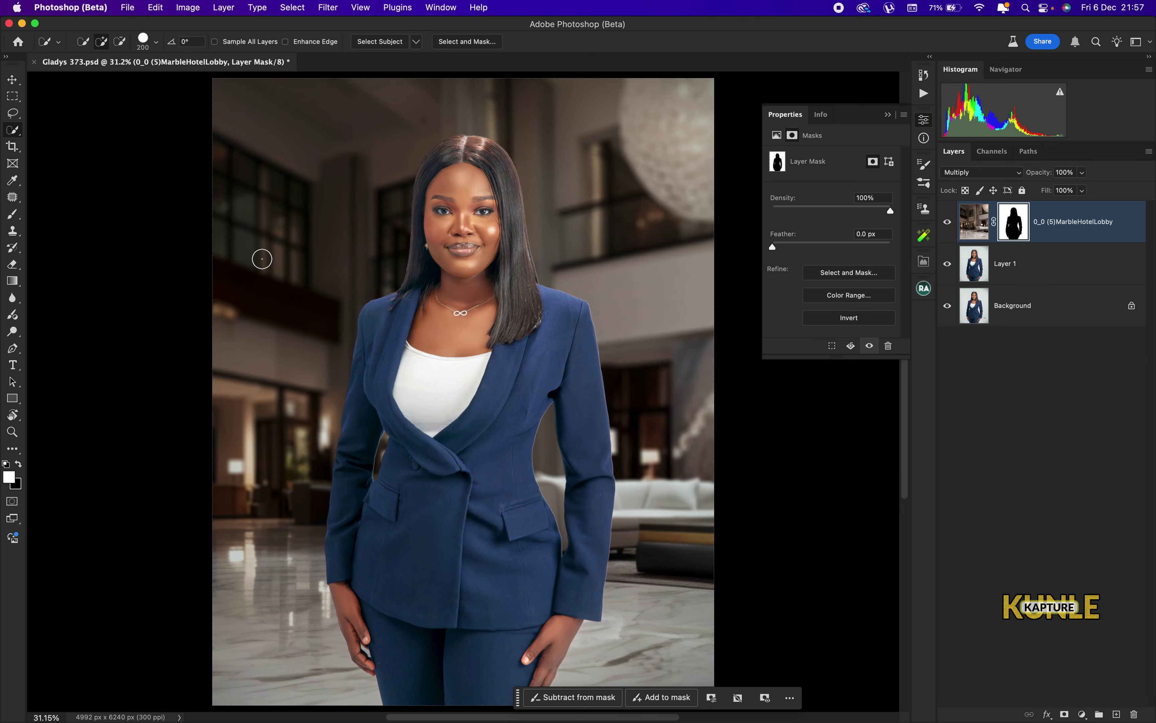
- Smudge the lobby mask's edge along the outer sleeve on the sofa side, using the Smudge tool with a 700 px brush
{"action": "left_click", "coordinate": [16, 300]}
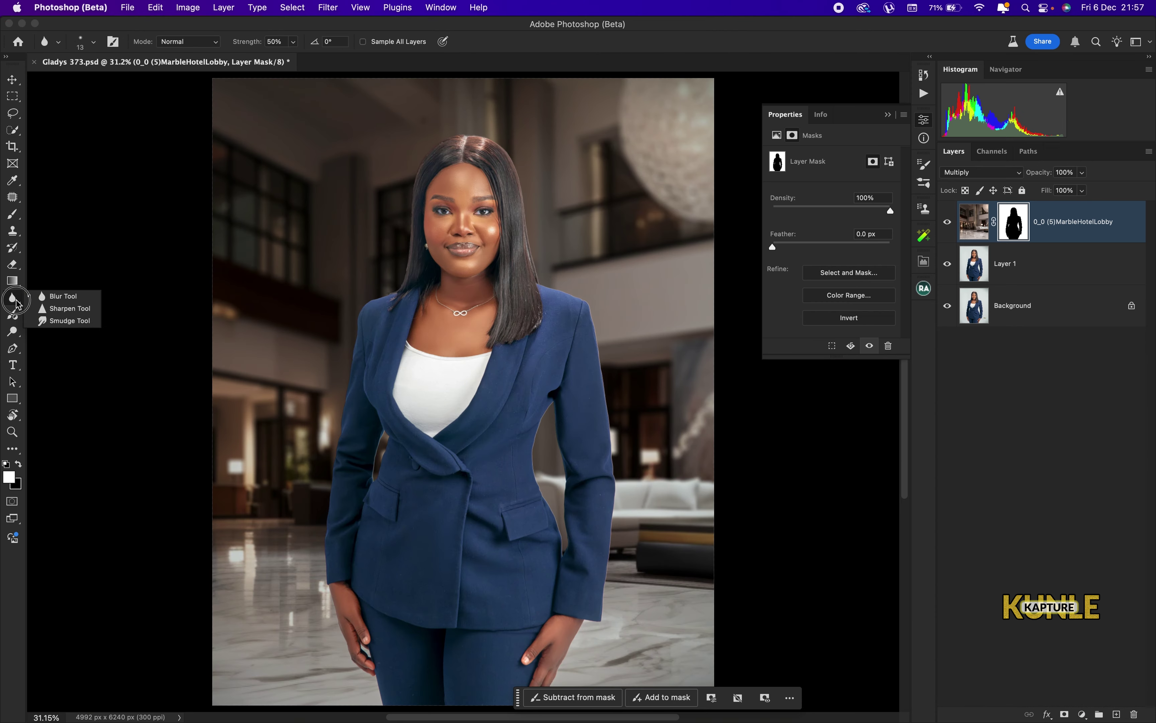
{"action": "left_click", "coordinate": [62, 321]}
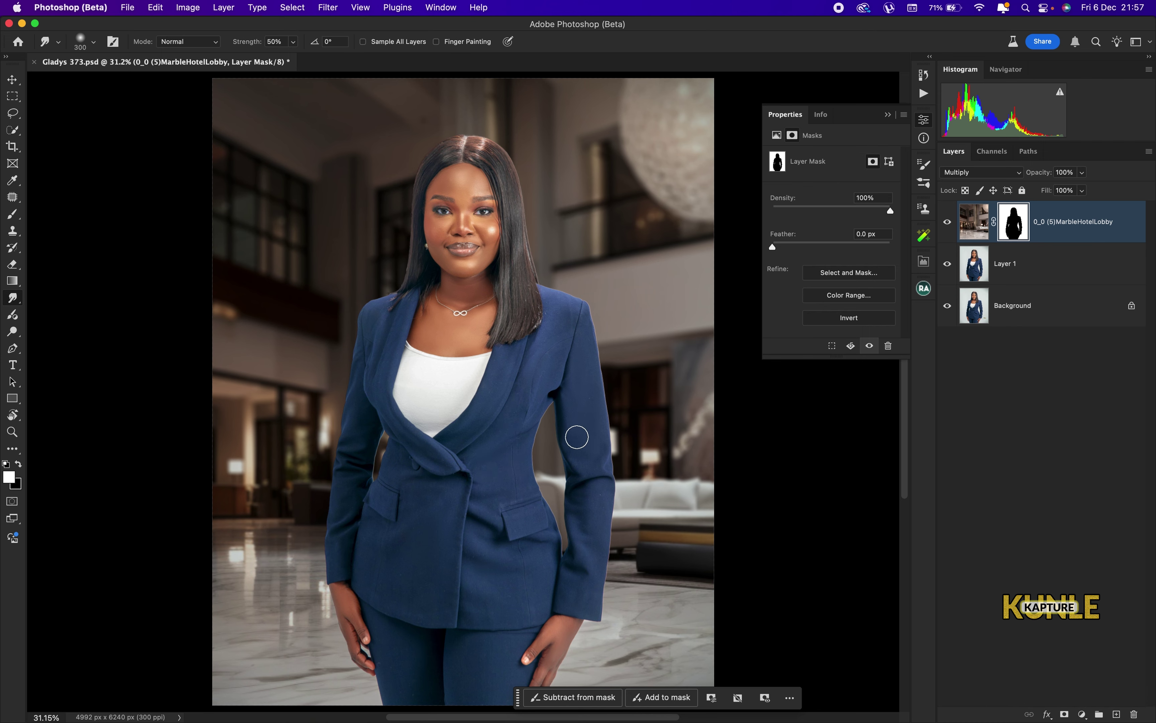
{"action": "key", "text": "super+equal"}
{"action": "key", "text": "super+equal"}
{"action": "left_click_drag", "start_coordinate": [577, 395], "coordinate": [508, 393]}
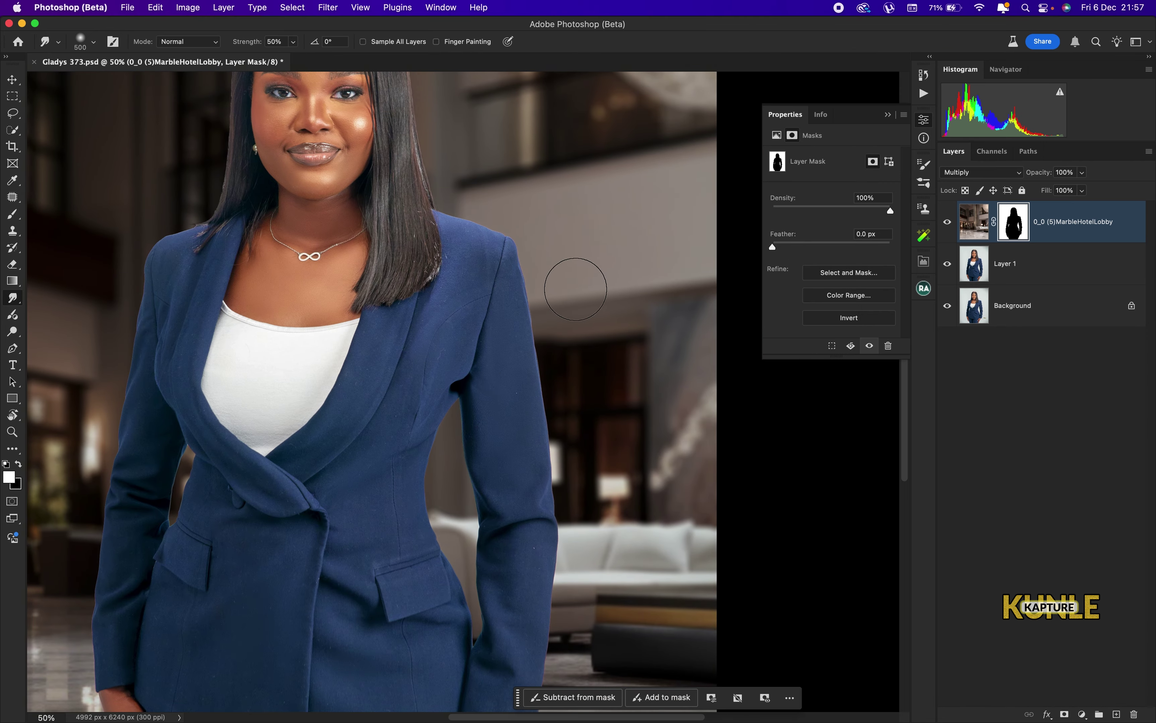
{"action": "key", "text": "bracketright"}
{"action": "key", "text": "bracketright"}
{"action": "mouse_move", "coordinate": [567, 341]}
{"action": "left_mouse_down"}
{"action": "mouse_move", "coordinate": [585, 335]}
{"action": "mouse_move", "coordinate": [560, 348]}
{"action": "left_mouse_up"}
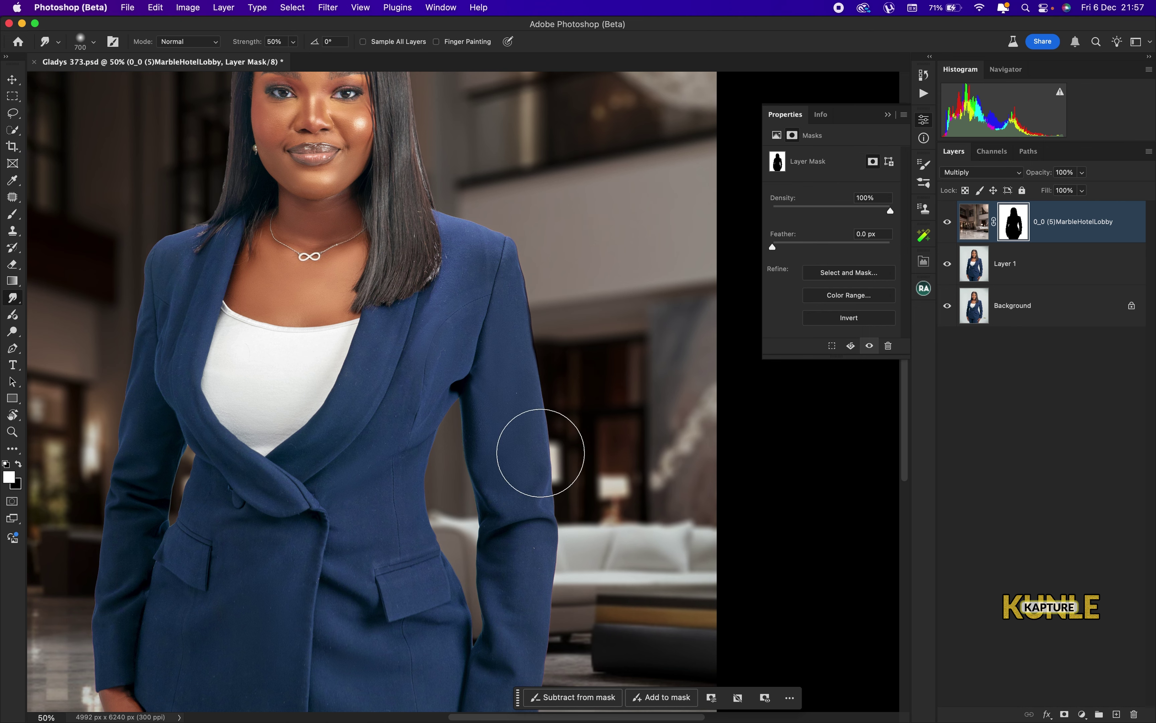
- Try smudging the lobby mask farther into the sofa-side sleeve and its inner edge, and undo those strokes
{"action": "left_click_drag", "start_coordinate": [540, 452], "coordinate": [580, 383]}
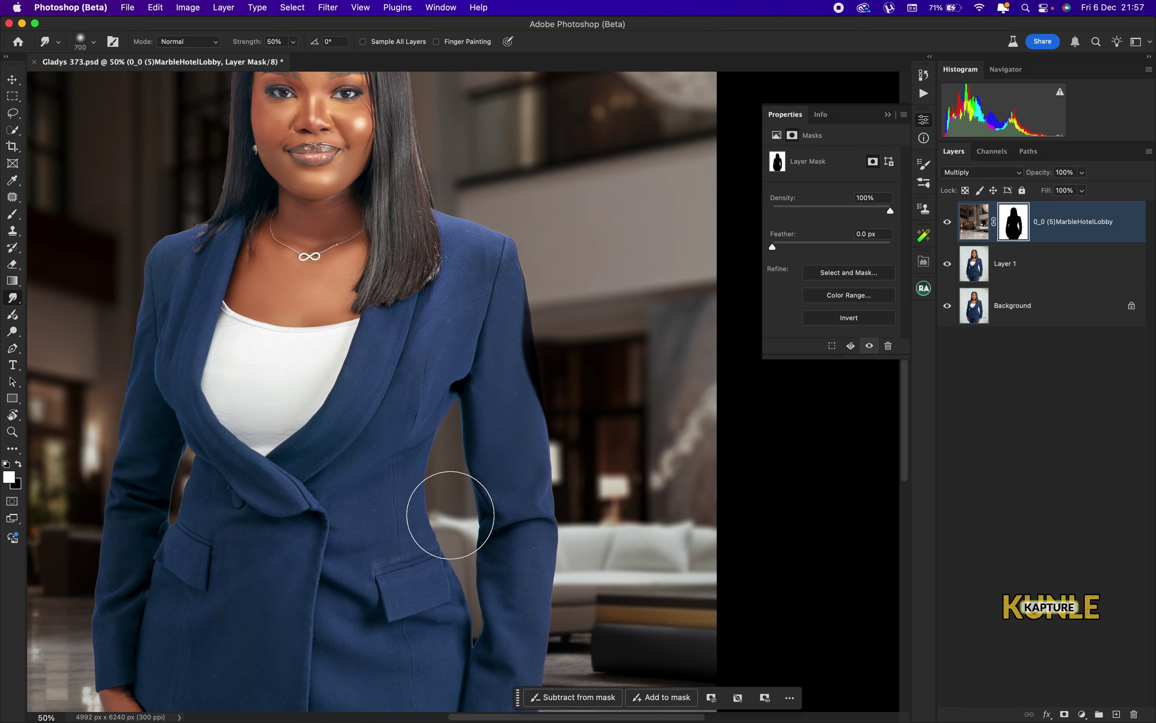
{"action": "mouse_move", "coordinate": [536, 413]}
{"action": "left_mouse_down"}
{"action": "mouse_move", "coordinate": [551, 386]}
{"action": "mouse_move", "coordinate": [537, 390]}
{"action": "mouse_move", "coordinate": [591, 380]}
{"action": "mouse_move", "coordinate": [507, 360]}
{"action": "mouse_move", "coordinate": [377, 405]}
{"action": "mouse_move", "coordinate": [526, 395]}
{"action": "mouse_move", "coordinate": [549, 408]}
{"action": "mouse_move", "coordinate": [539, 435]}
{"action": "left_mouse_up"}
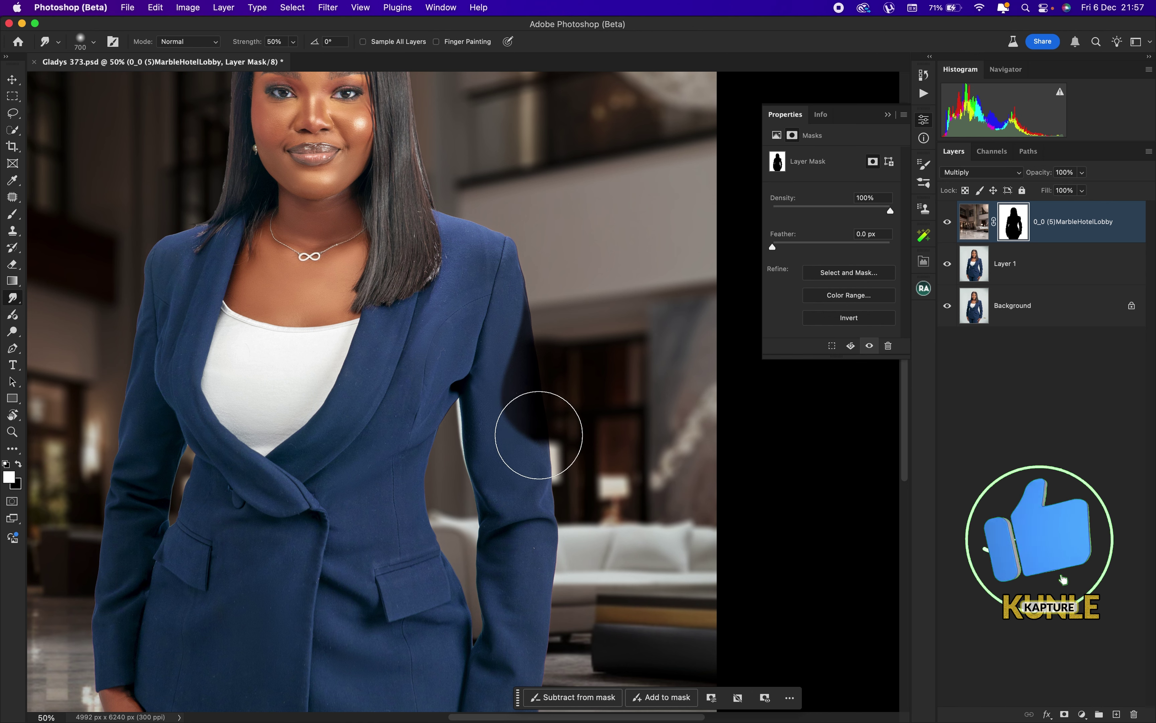
{"action": "key", "text": "super+z"}
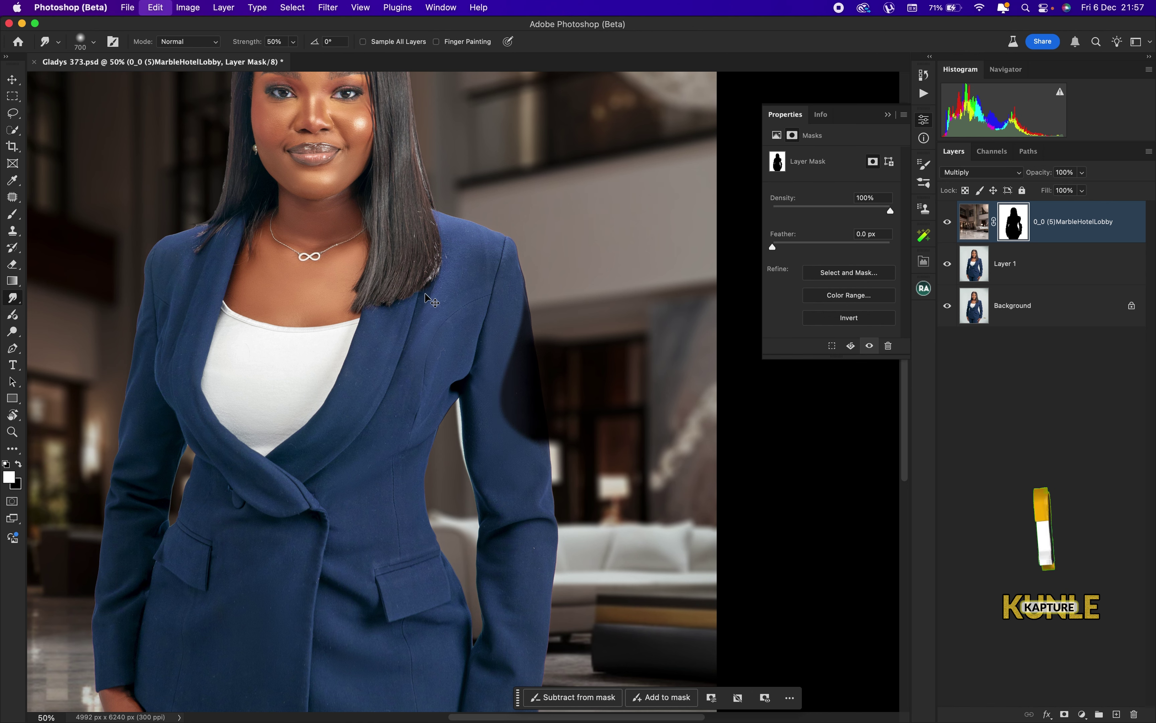
{"action": "key", "text": "super+z"}
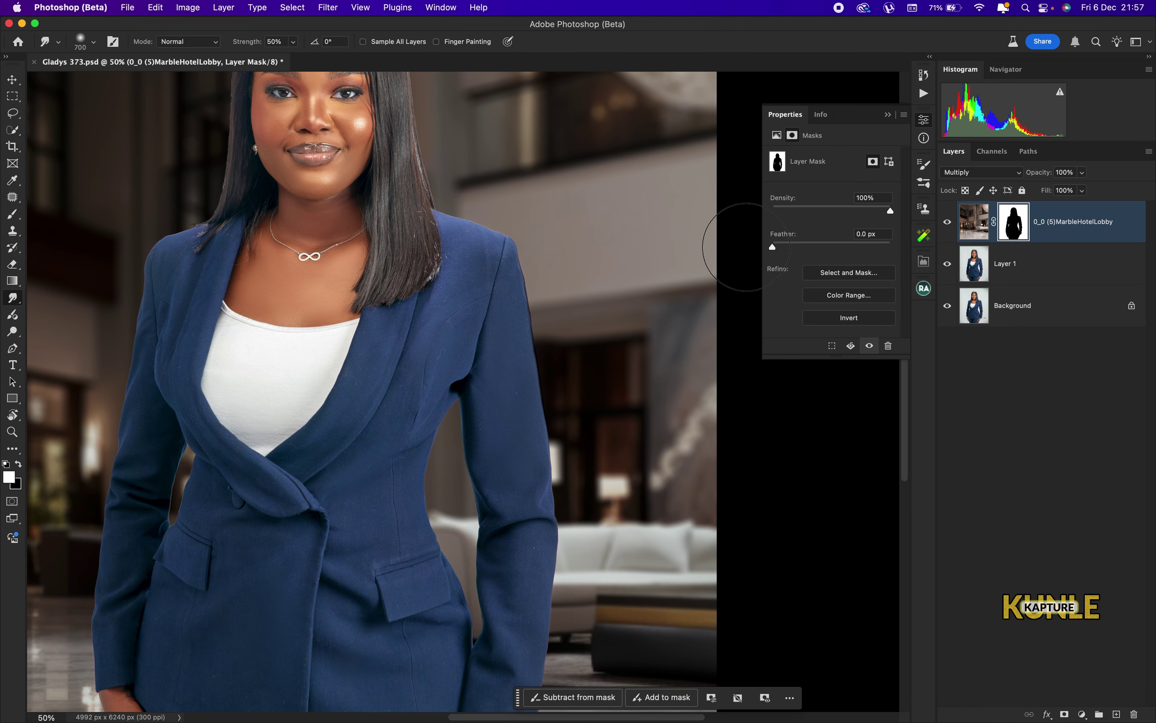
- Try smudging the lobby mask's edge around the woman's hair with the 700 px brush, and undo those strokes
{"action": "scroll", "coordinate": [477, 349], "scroll_direction": "right", "scroll_amount": 1}
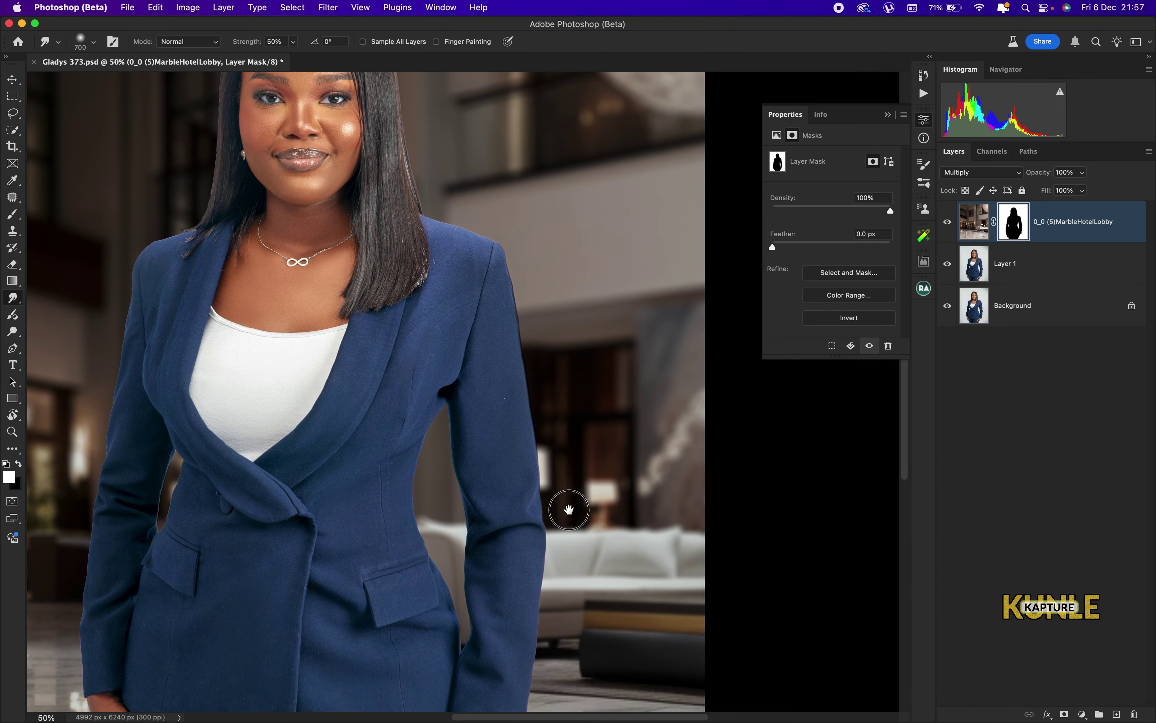
{"action": "scroll", "coordinate": [568, 509], "scroll_direction": "up", "scroll_amount": 5}
{"action": "scroll", "coordinate": [568, 509], "scroll_direction": "left", "scroll_amount": 3}
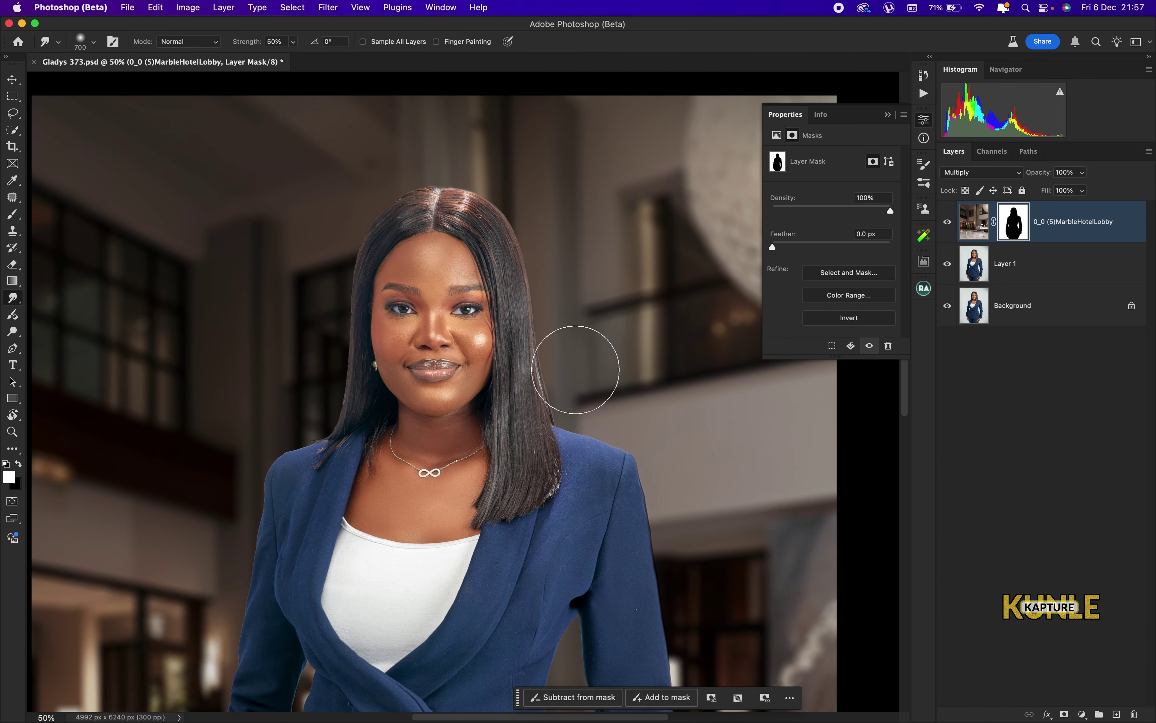
{"action": "key", "text": "super+z"}
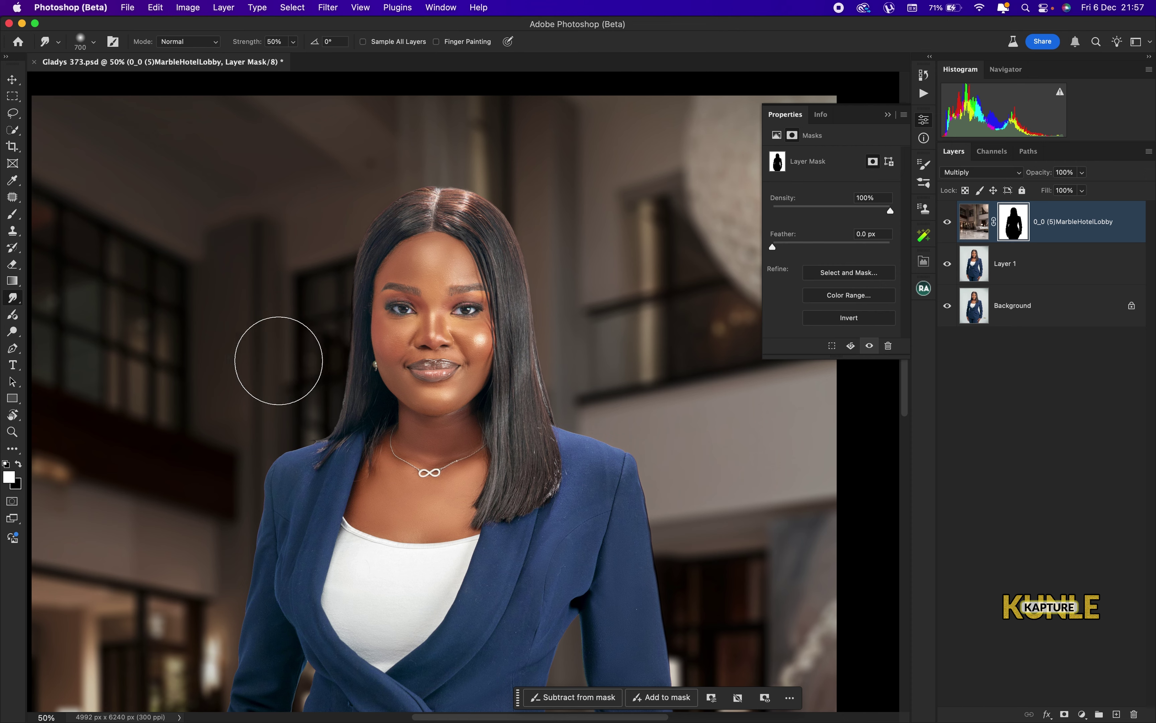
{"action": "key", "text": "super+z"}
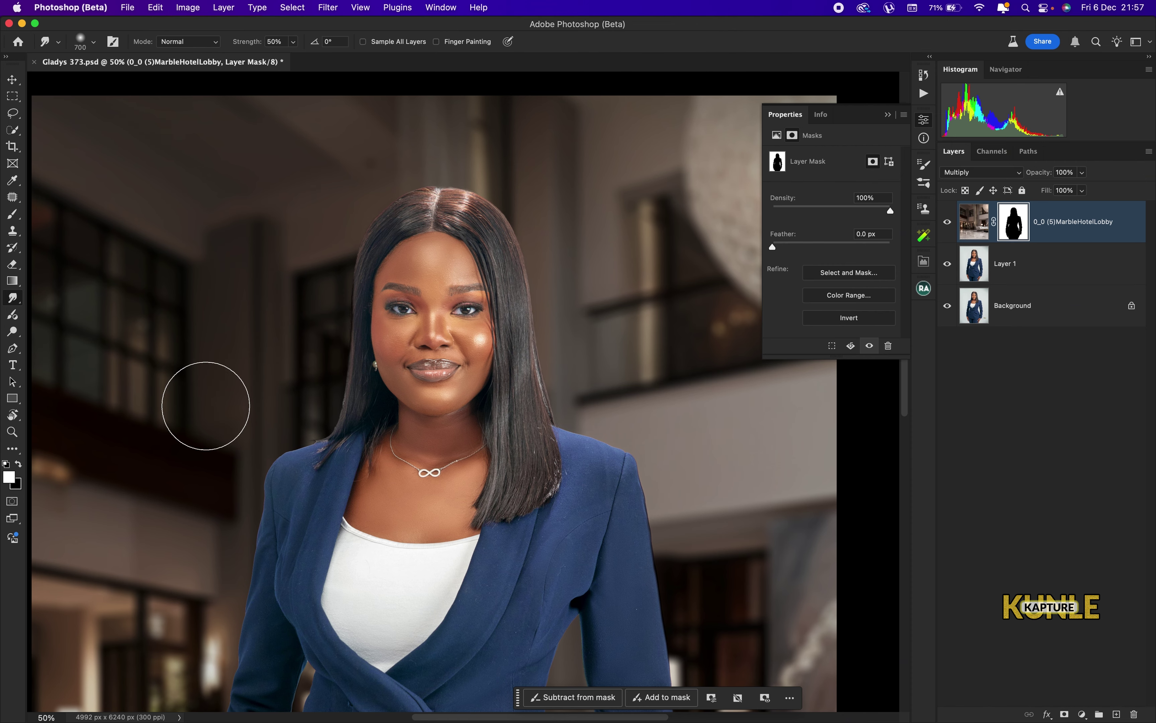
{"action": "key", "text": "super+z"}
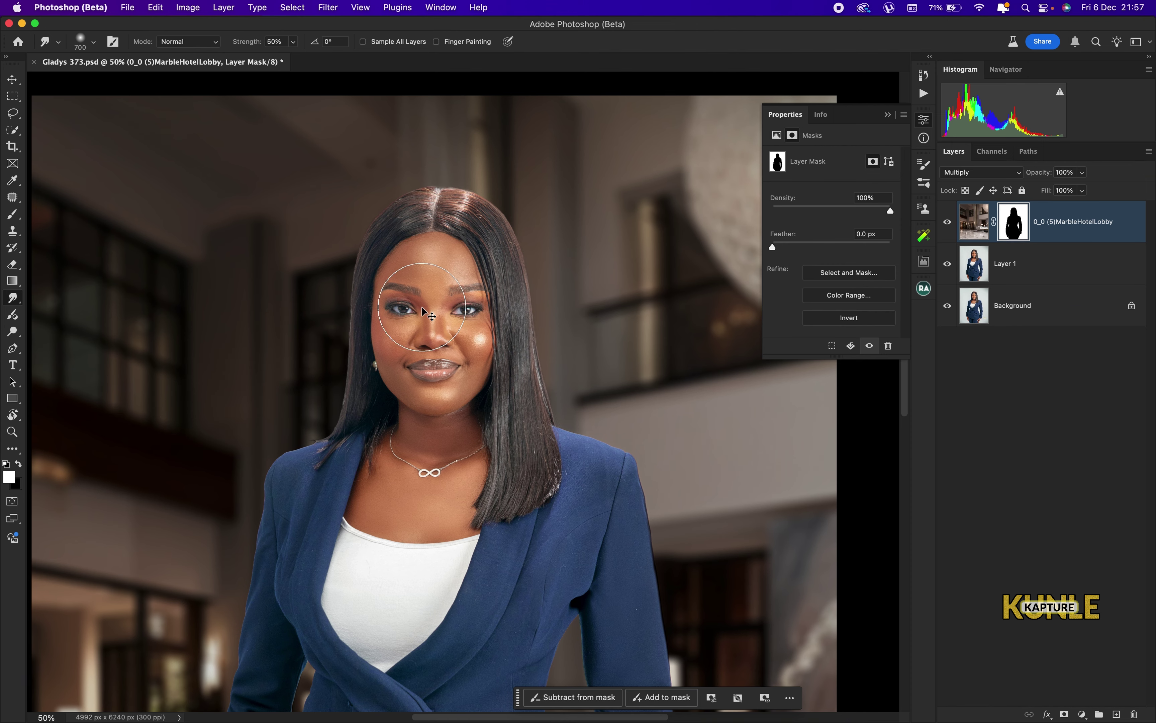
- Smudge the lobby mask's edge along both sides of the woman's hair with a 250 to 300 px brush
{"action": "key", "text": "super+equal"}
{"action": "mouse_move", "coordinate": [368, 294]}
{"action": "left_mouse_down"}
{"action": "mouse_move", "coordinate": [503, 396]}
{"action": "mouse_move", "coordinate": [506, 423]}
{"action": "left_mouse_up"}
{"action": "key", "text": "bracketleft"}
{"action": "key", "text": "bracketleft"}
{"action": "key", "text": "bracketleft"}
{"action": "key", "text": "bracketleft"}
{"action": "key", "text": "bracketleft"}
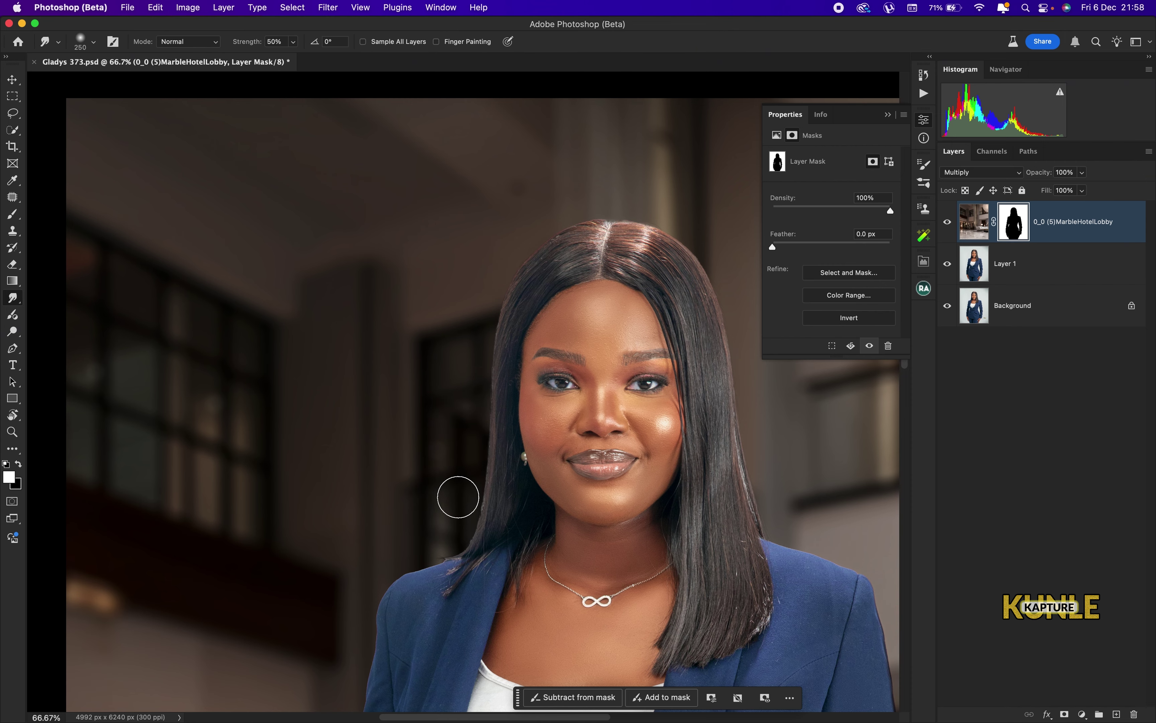
{"action": "left_click_drag", "start_coordinate": [751, 482], "coordinate": [696, 459]}
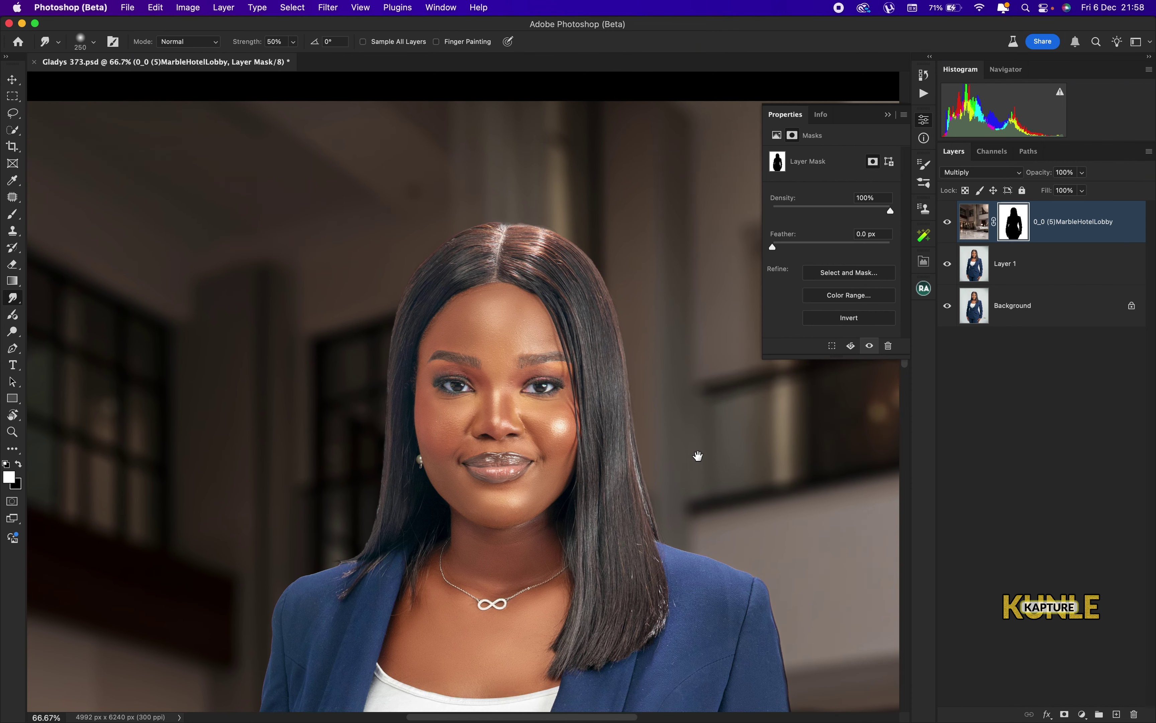
{"action": "key", "text": "bracketright"}
{"action": "key", "text": "bracketright"}
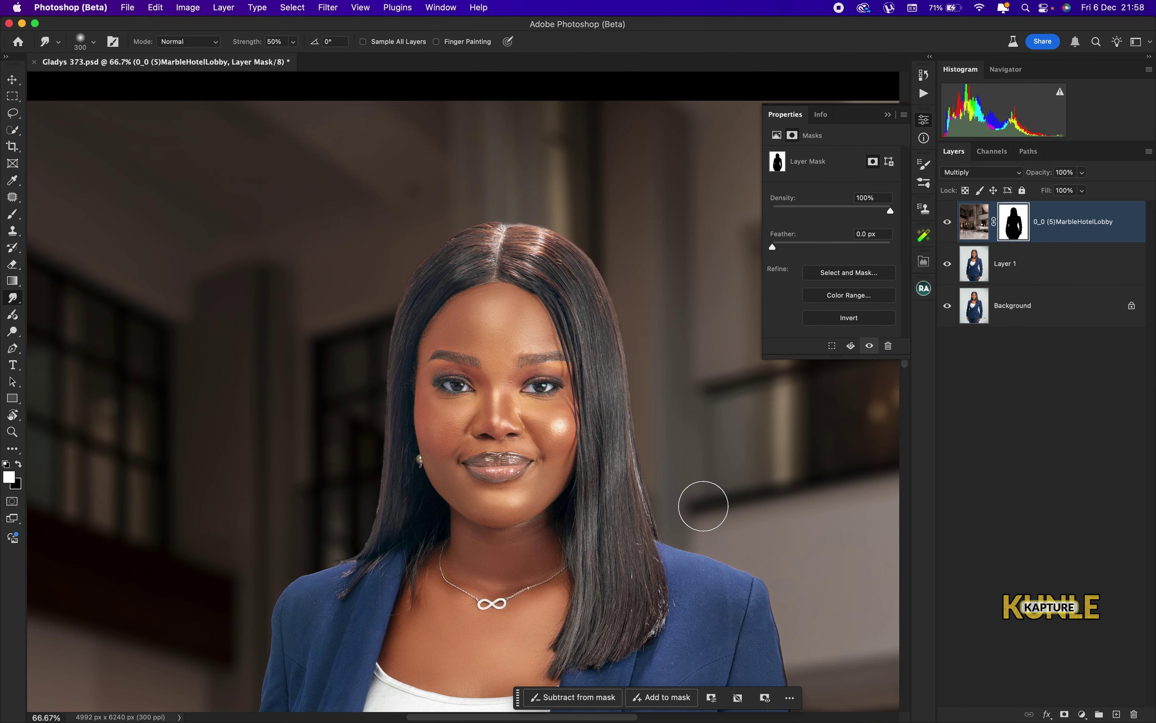
- Smudge the mask's edge inside the arm gap and along the sofa-side sleeve, reducing the brush from 400 to 250 px
{"action": "key", "text": "bracketright"}
{"action": "left_click_drag", "start_coordinate": [589, 405], "coordinate": [568, 258]}
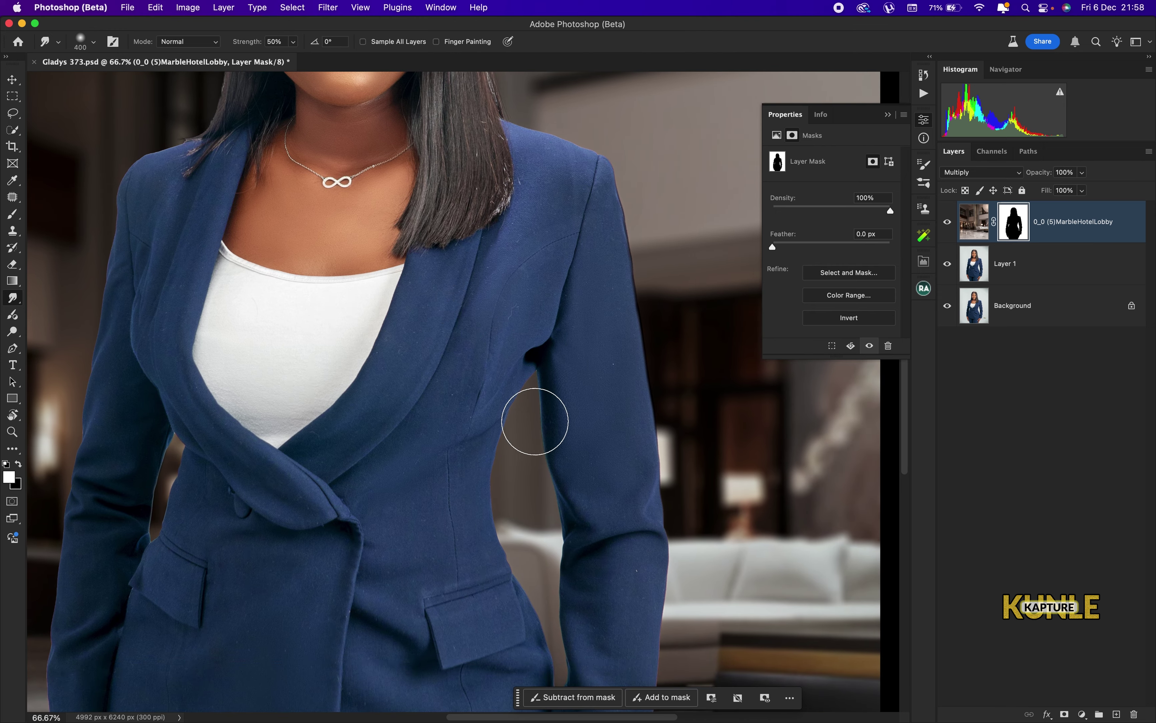
{"action": "key", "text": "bracketleft"}
{"action": "key", "text": "bracketleft"}
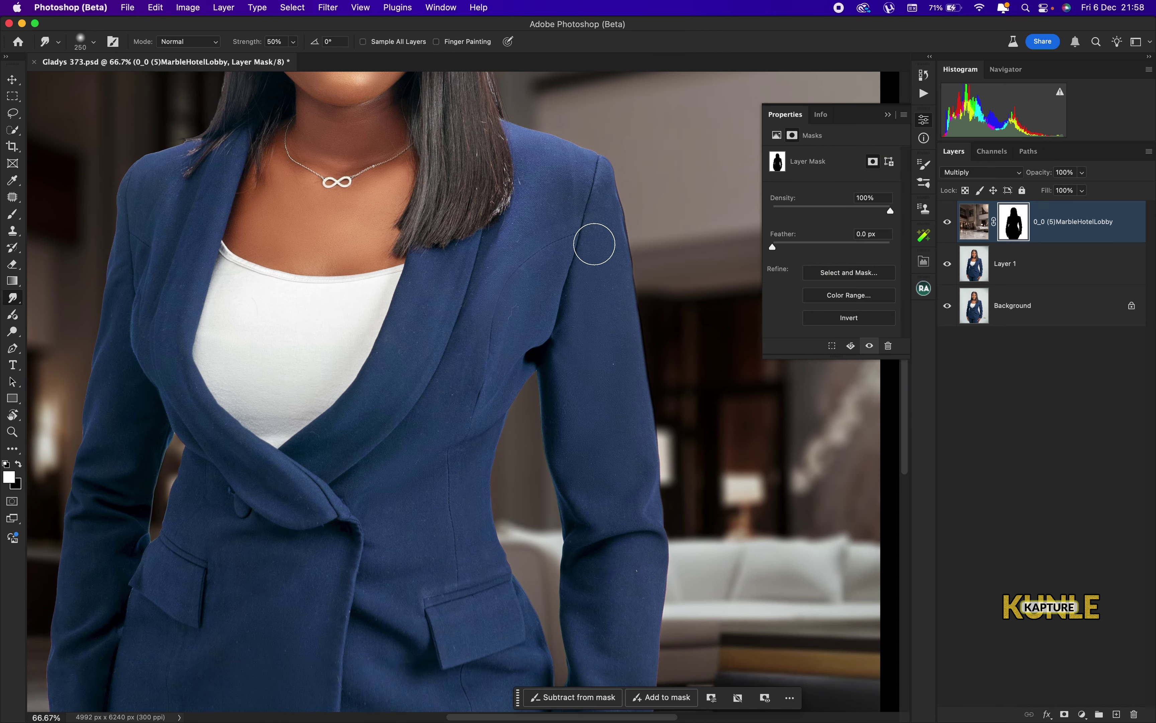
{"action": "scroll", "coordinate": [583, 300], "scroll_direction": "down", "scroll_amount": 5}
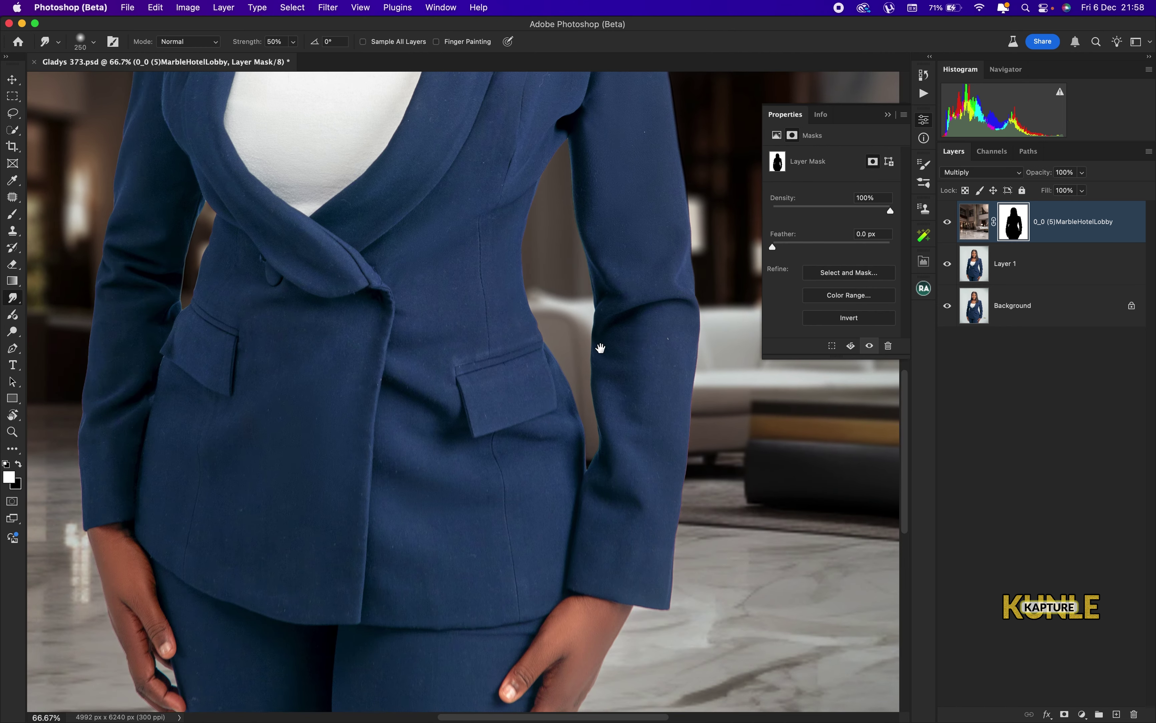
{"action": "scroll", "coordinate": [598, 343], "scroll_direction": "down", "scroll_amount": 5}
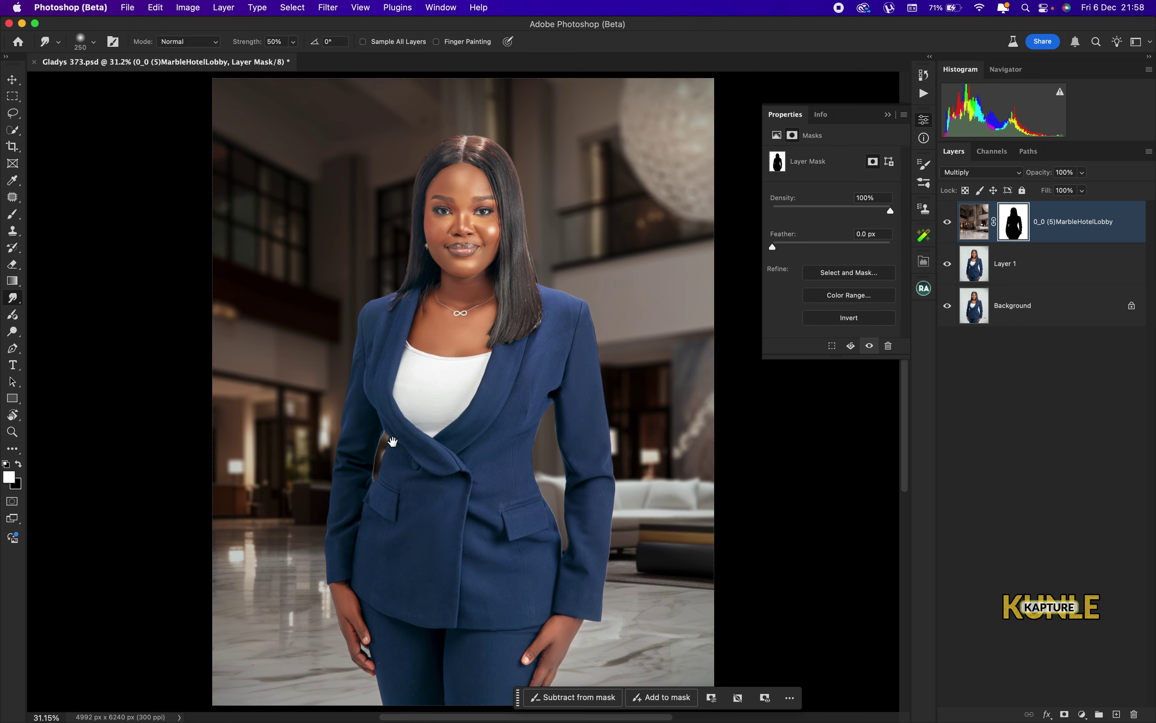
- Smudge the mask's edges in the narrow gap between the waist and the opposite sleeve with a brush of about 80 to 125 px
{"action": "key", "text": "super+equal"}
{"action": "key", "text": "super+equal"}
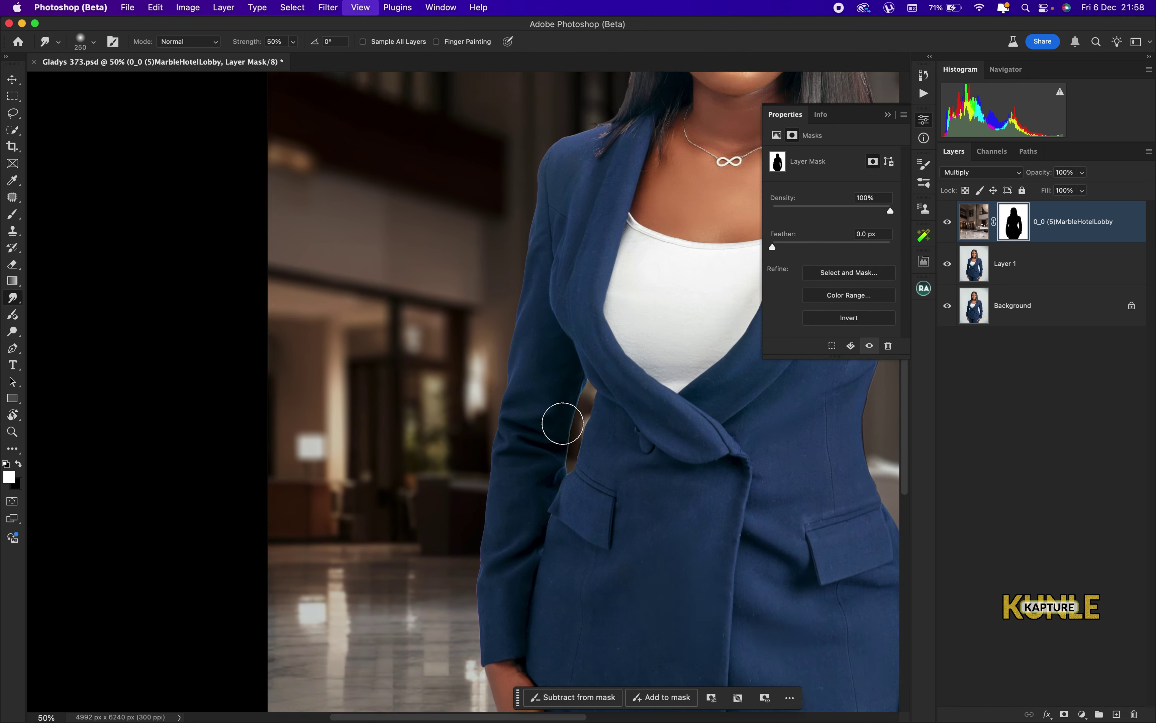
{"action": "key", "text": "super+equal"}
{"action": "key", "text": "bracketleft"}
{"action": "key", "text": "bracketleft"}
{"action": "key", "text": "bracketleft"}
{"action": "key", "text": "bracketleft"}
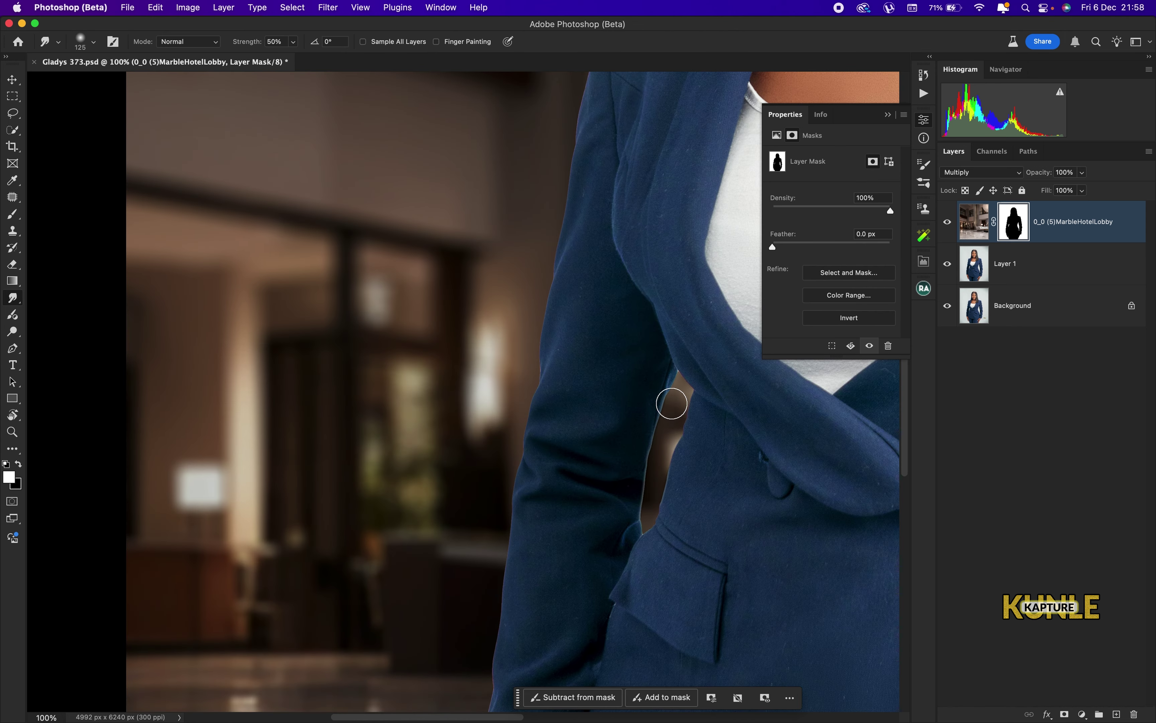
{"action": "key", "text": "bracketleft"}
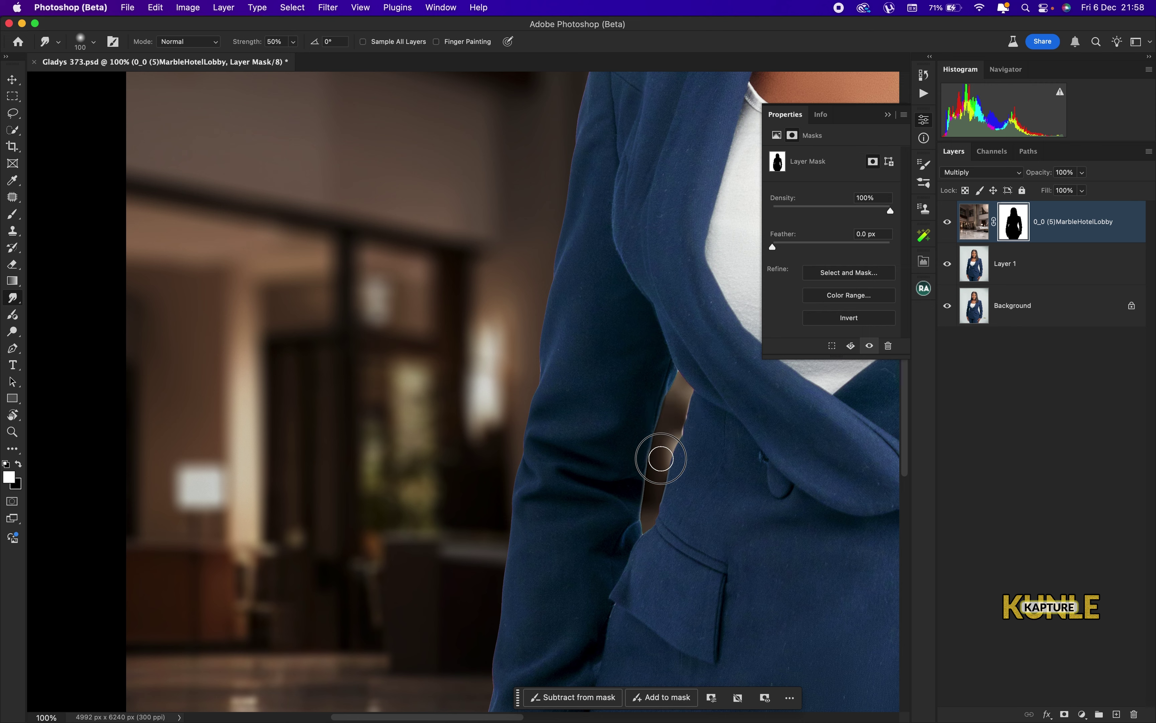
{"action": "key", "text": "bracketleft"}
{"action": "key", "text": "bracketleft"}
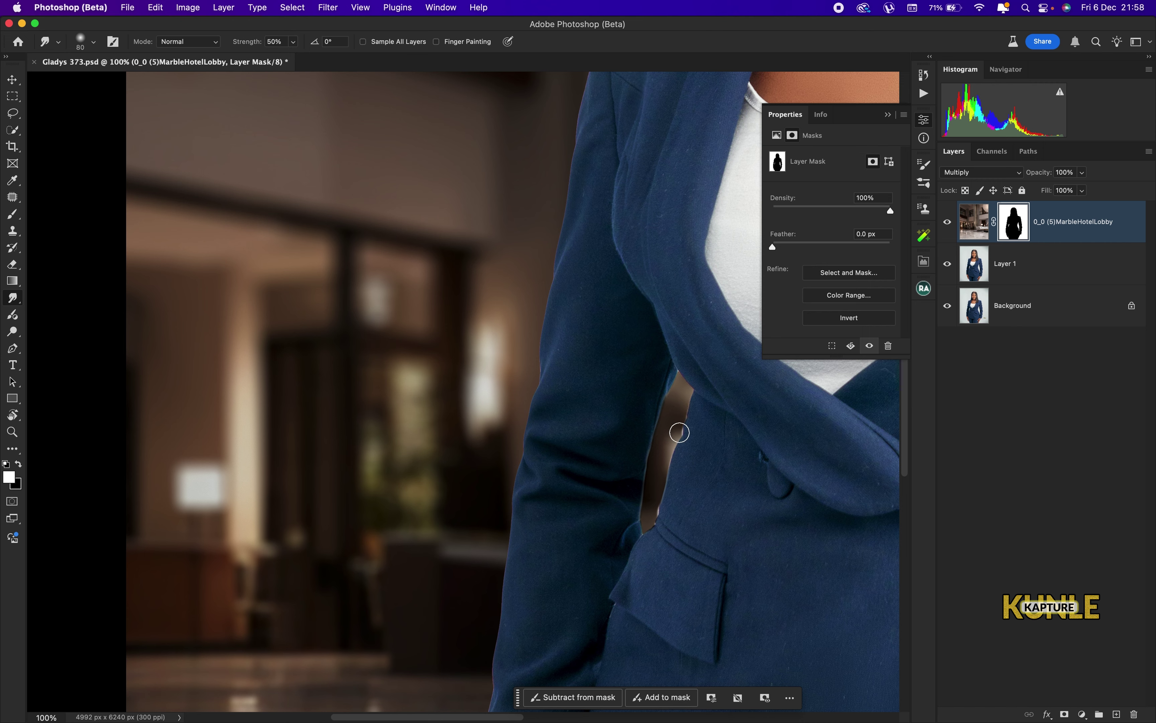
{"action": "key", "text": "bracketleft"}
{"action": "key", "text": "bracketleft"}
{"action": "key", "text": "bracketright"}
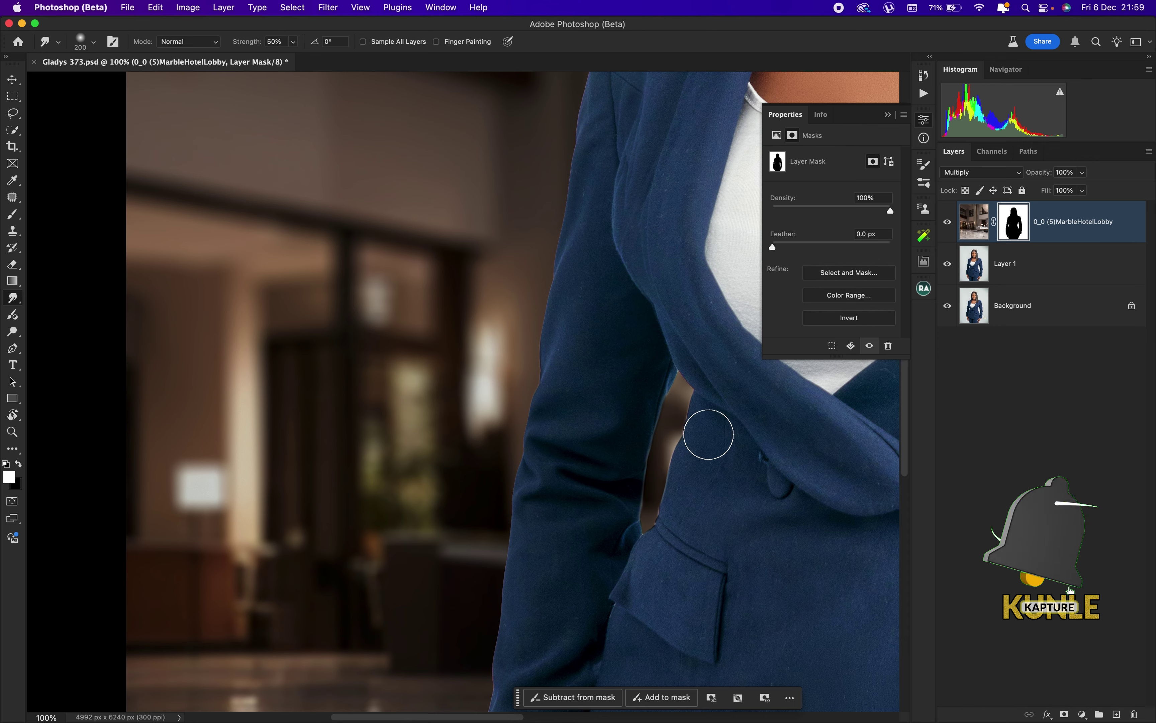
- Reduce the Smudge brush to 45 px for touching up the lobby mask's edge in the waist gap above the jacket pocket
{"action": "key", "text": "super+equal"}
{"action": "left_click_drag", "start_coordinate": [558, 426], "coordinate": [322, 201]}
{"action": "key", "text": "bracketleft"}
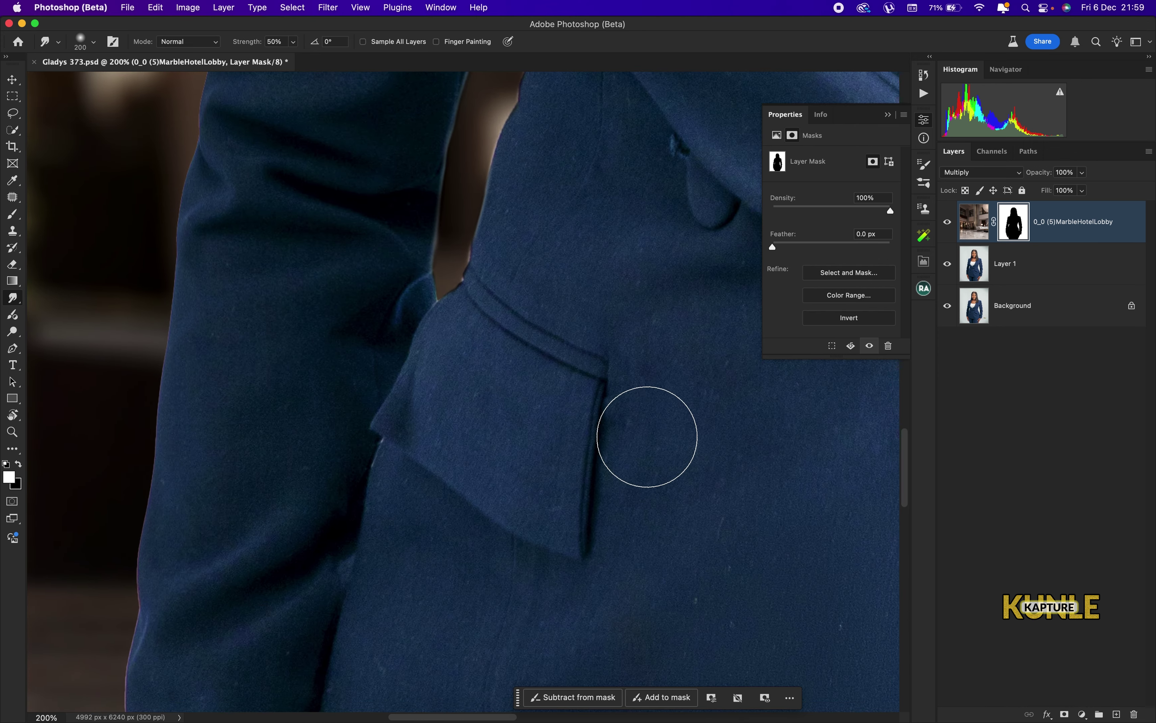
{"action": "key", "text": "bracketleft"}
{"action": "key", "text": "bracketleft"}
{"action": "key", "text": "bracketleft"}
{"action": "key", "text": "bracketleft"}
{"action": "key", "text": "bracketleft"}
{"action": "key", "text": "bracketleft"}
{"action": "key", "text": "bracketleft"}
{"action": "key", "text": "bracketleft"}
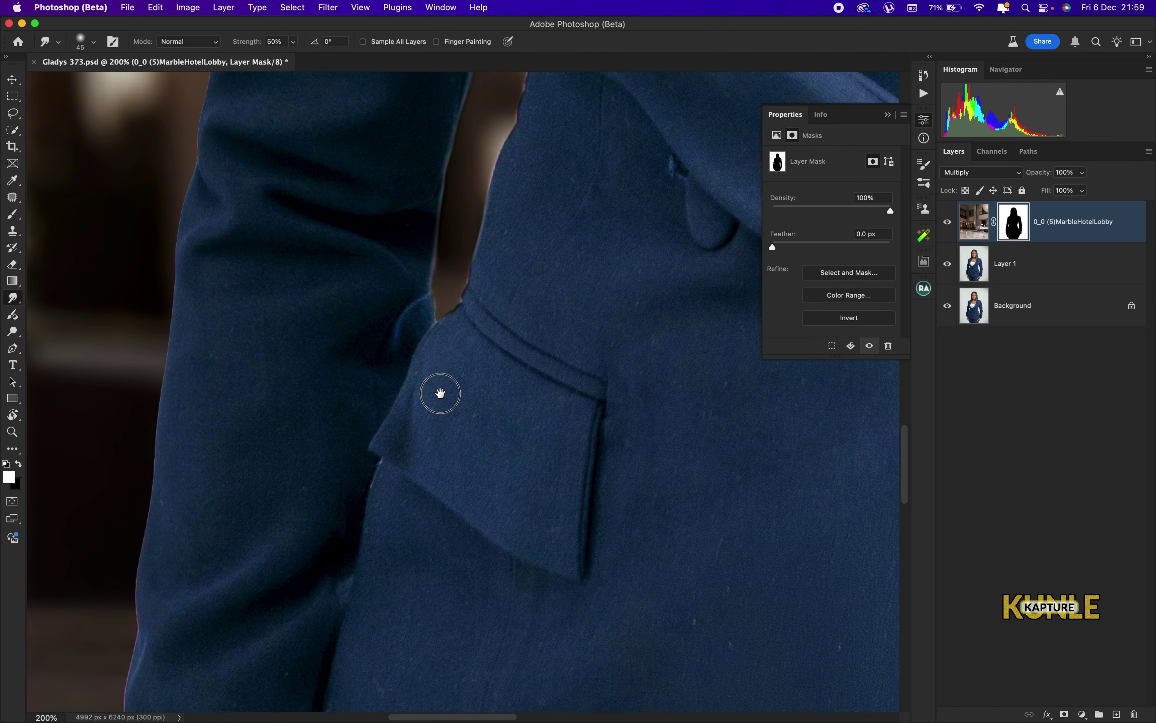
- Work the mask's edge along the upper part of the waist gap, starting with a 50 px Smudge brush
{"action": "scroll", "coordinate": [439, 392], "scroll_direction": "up", "scroll_amount": 5}
{"action": "key", "text": "bracketright"}
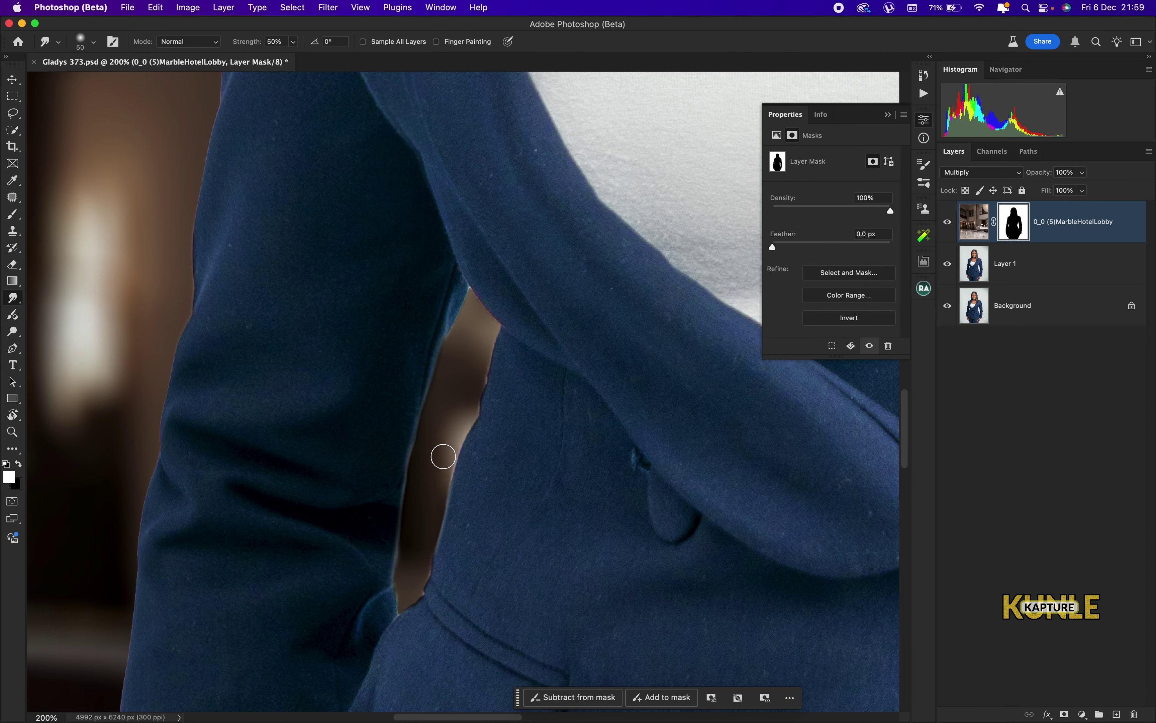
{"action": "key", "text": "bracketright"}
{"action": "key", "text": "bracketright"}
{"action": "key", "text": "bracketleft"}
{"action": "key", "text": "bracketleft"}
{"action": "key", "text": "bracketleft"}
- Enlarge the Smudge brush to 600 px and review the mask's edges across the whole portrait
{"action": "key", "text": "super+0"}
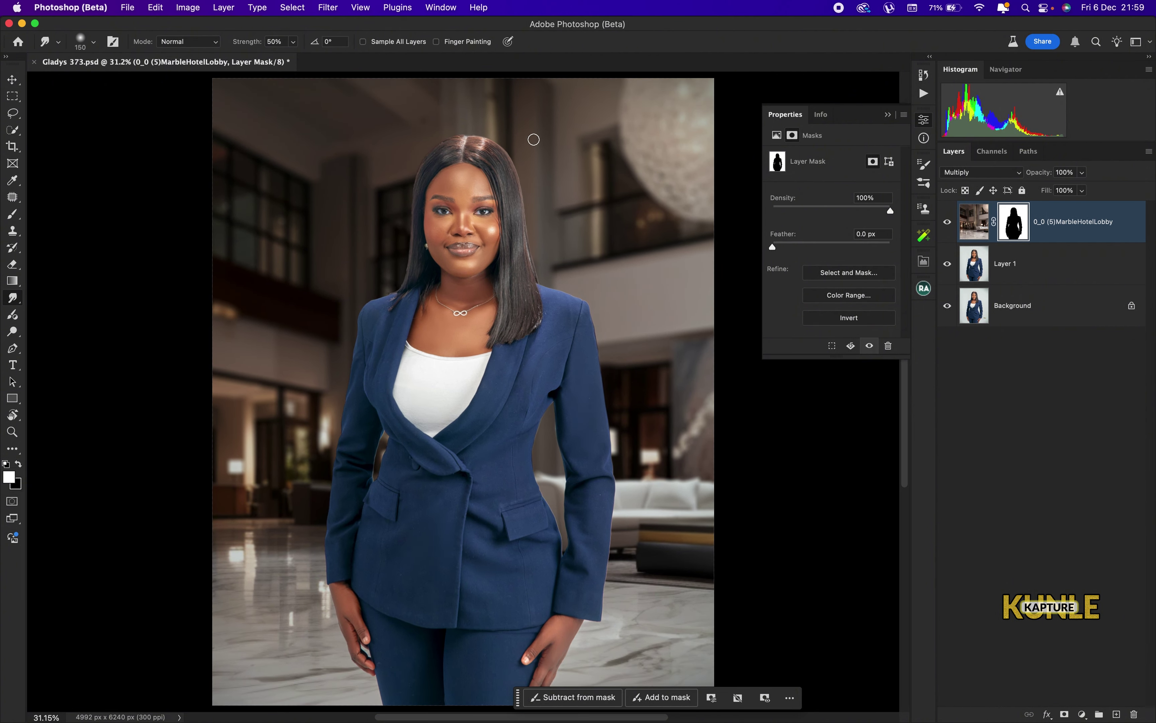
{"action": "key", "text": "bracketright"}
{"action": "key", "text": "bracketright"}
{"action": "key", "text": "bracketright"}
{"action": "key", "text": "bracketright"}
{"action": "key", "text": "bracketright"}
{"action": "key", "text": "bracketright"}
{"action": "key", "text": "bracketright"}
{"action": "key", "text": "super+minus"}
{"action": "key", "text": "super+minus"}
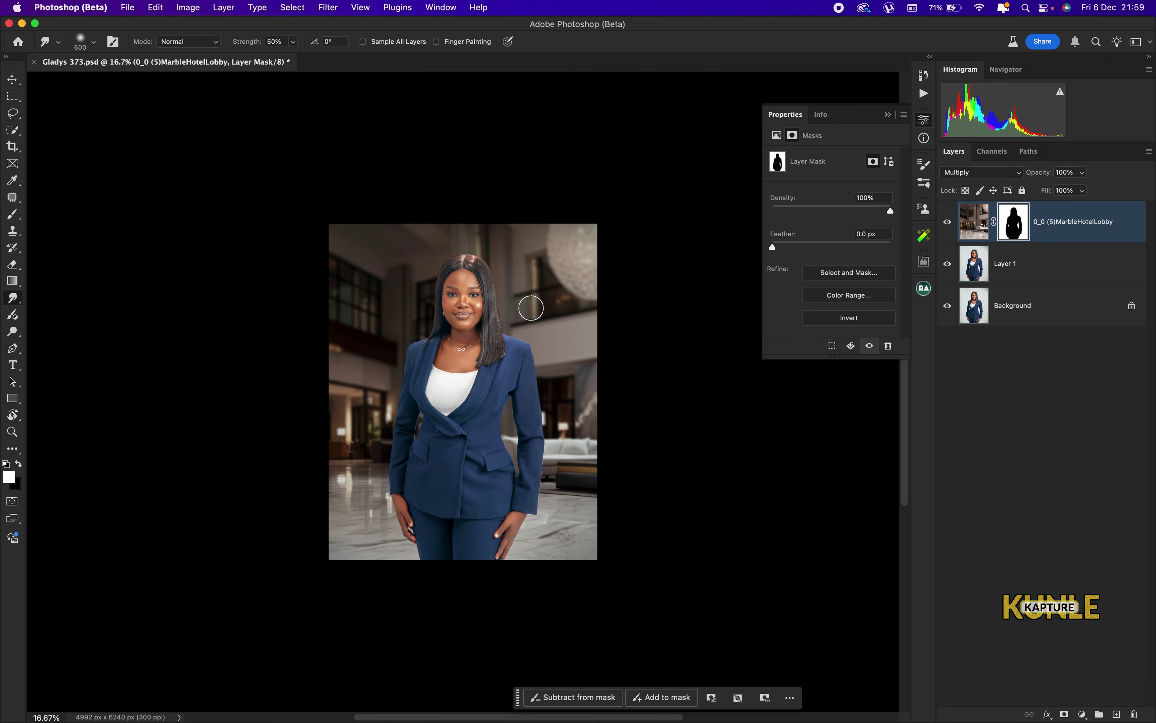
{"action": "key", "text": "super+0"}
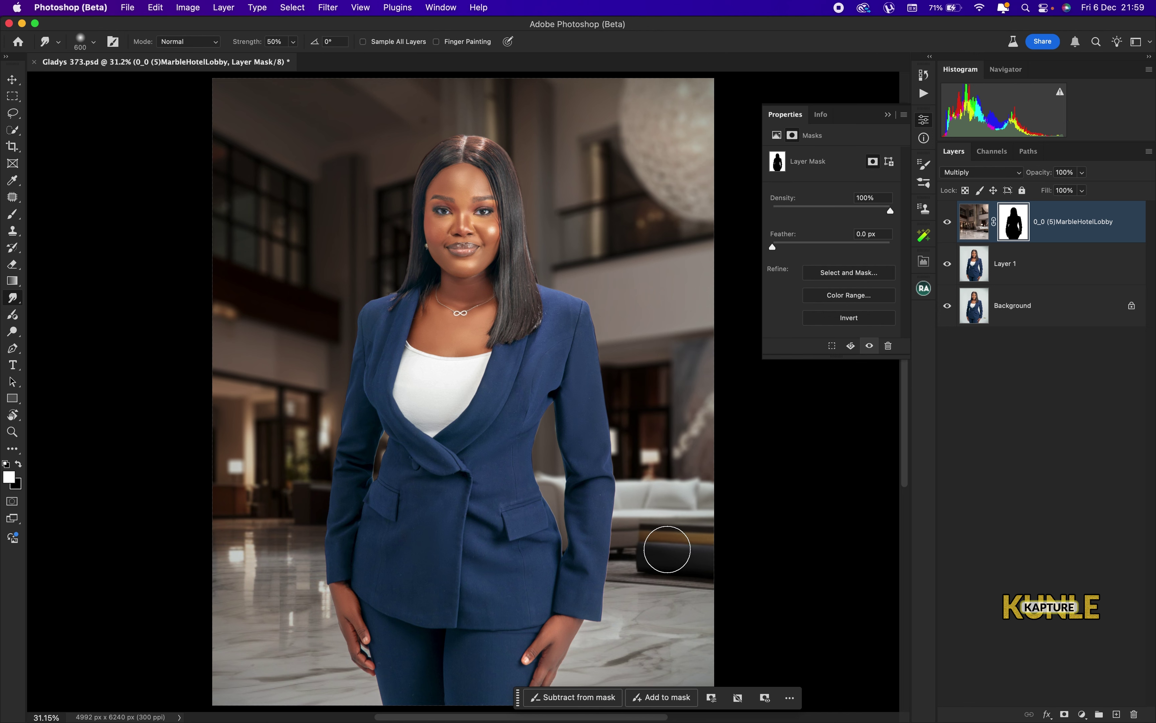
{"action": "left_click", "coordinate": [639, 546]}
{"action": "left_click", "coordinate": [636, 586]}
{"action": "left_click", "coordinate": [924, 124]}
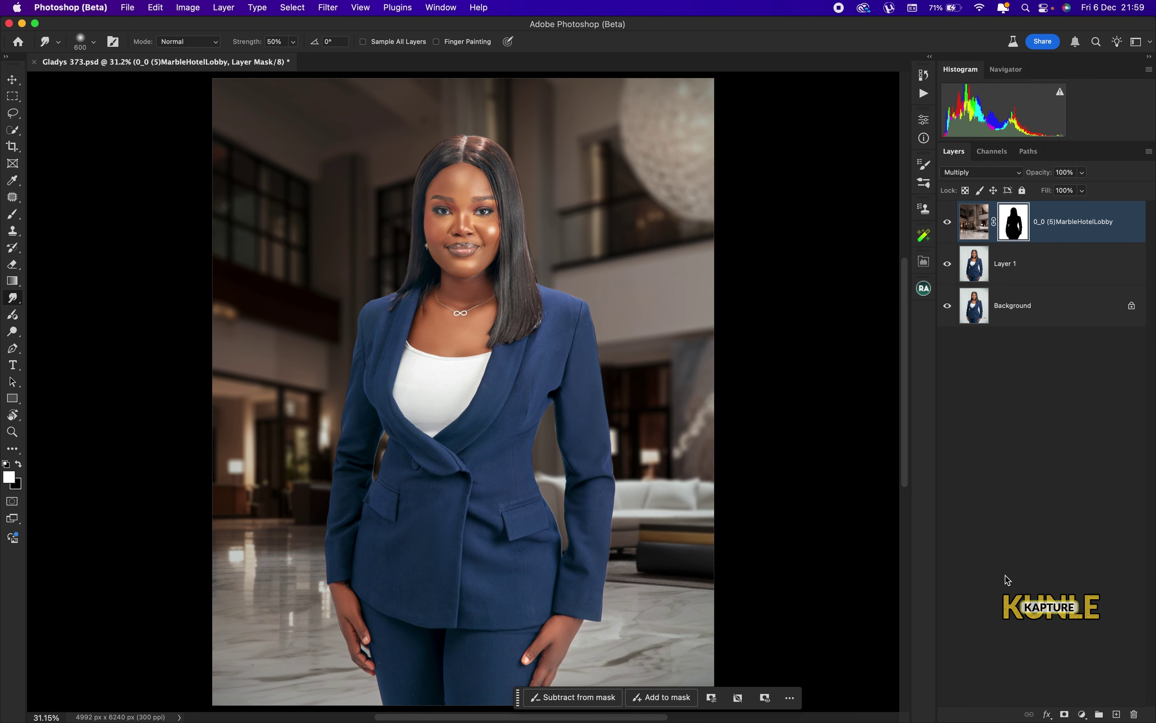
- Add a Gradient Map adjustment above the lobby layer using the reddish-brown to cream gradient preset
{"action": "left_click", "coordinate": [1083, 714]}
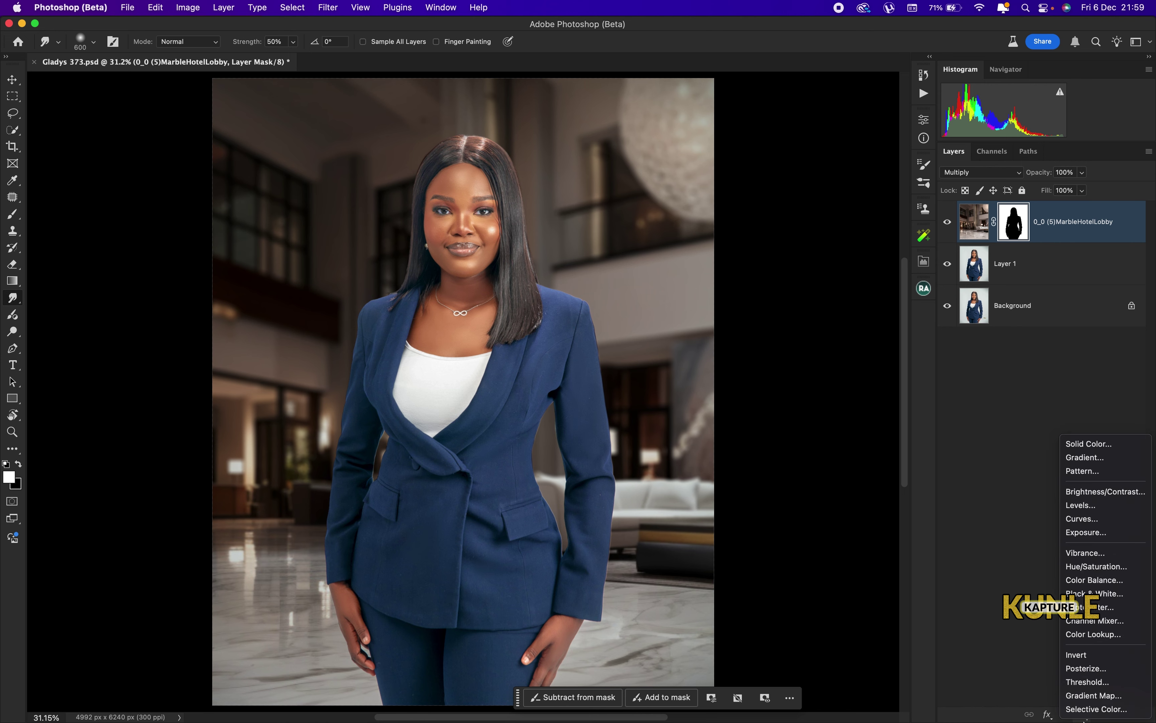
{"action": "left_click", "coordinate": [1094, 696]}
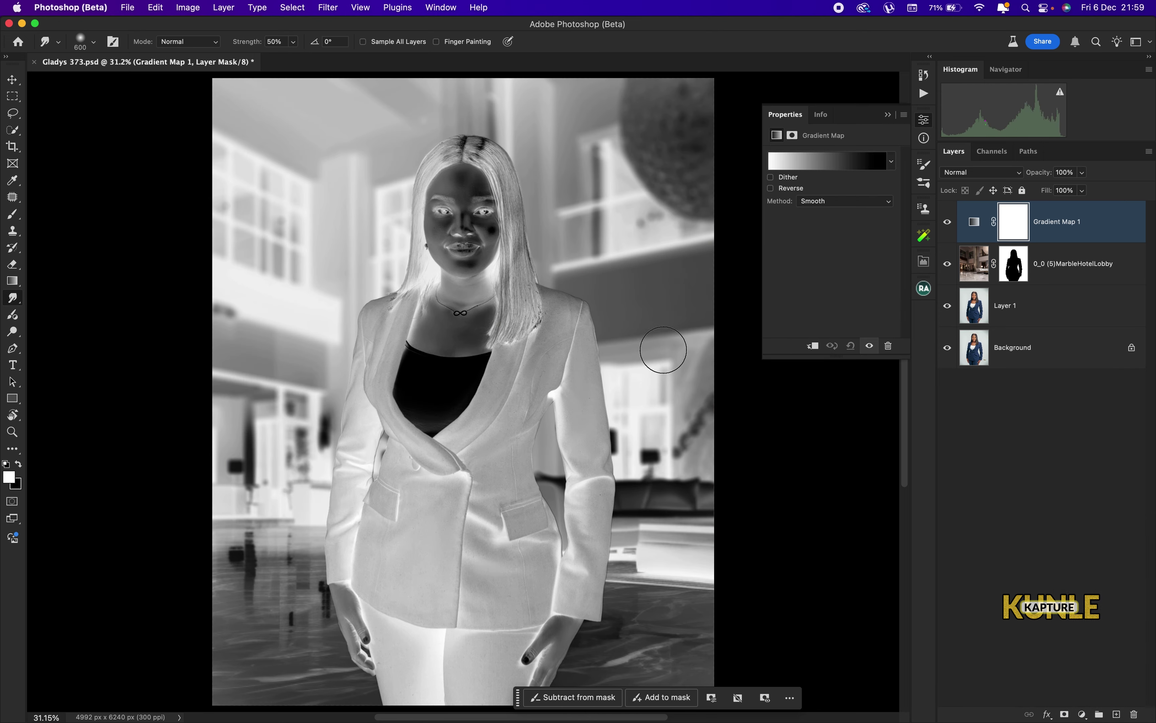
{"action": "left_click", "coordinate": [892, 162]}
{"action": "scroll", "coordinate": [903, 199], "scroll_direction": "down", "scroll_amount": 5}
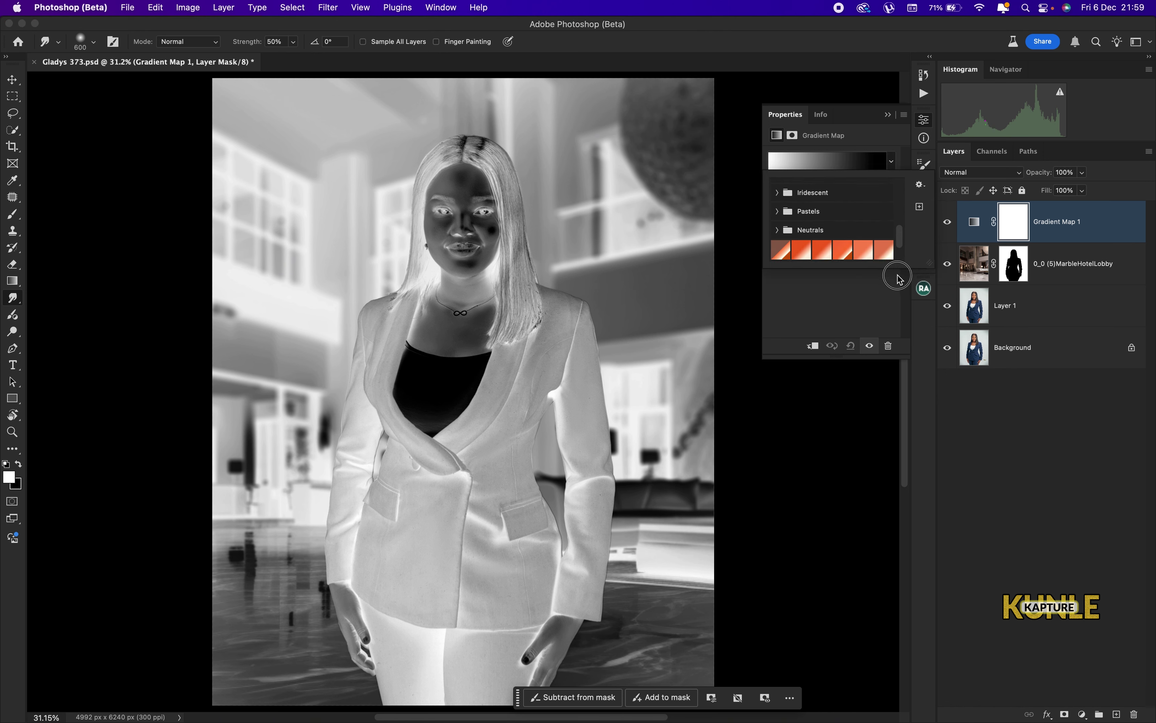
{"action": "left_click", "coordinate": [884, 230]}
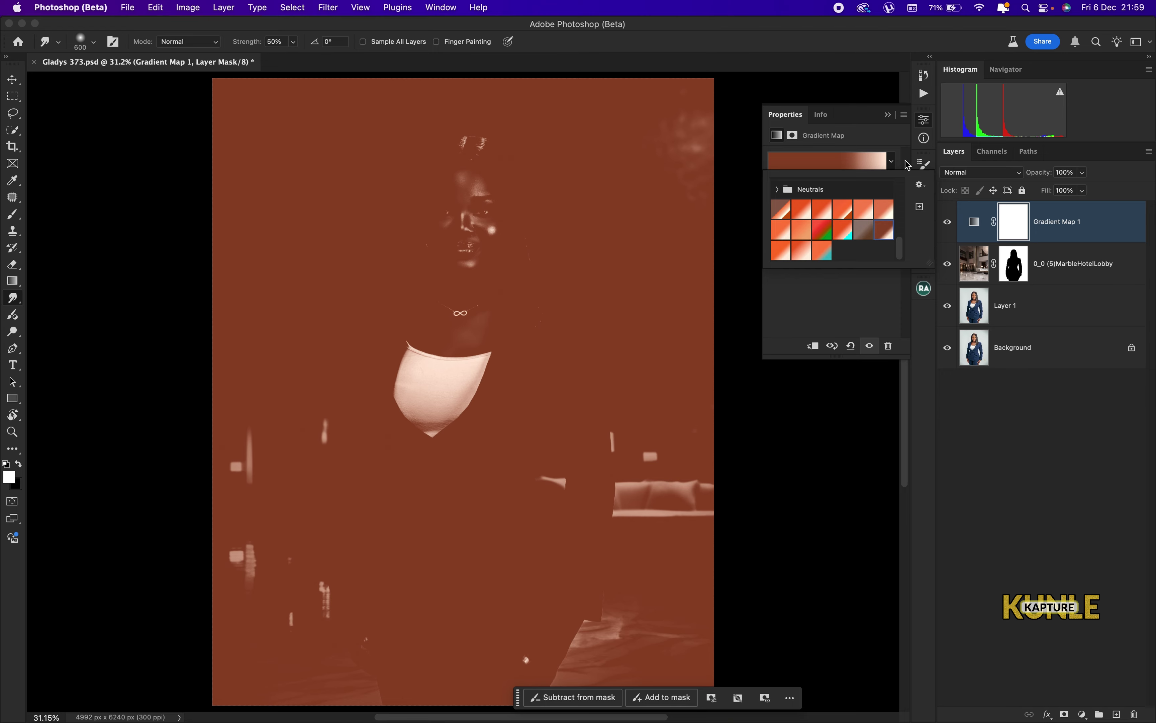
{"action": "left_click", "coordinate": [924, 119]}
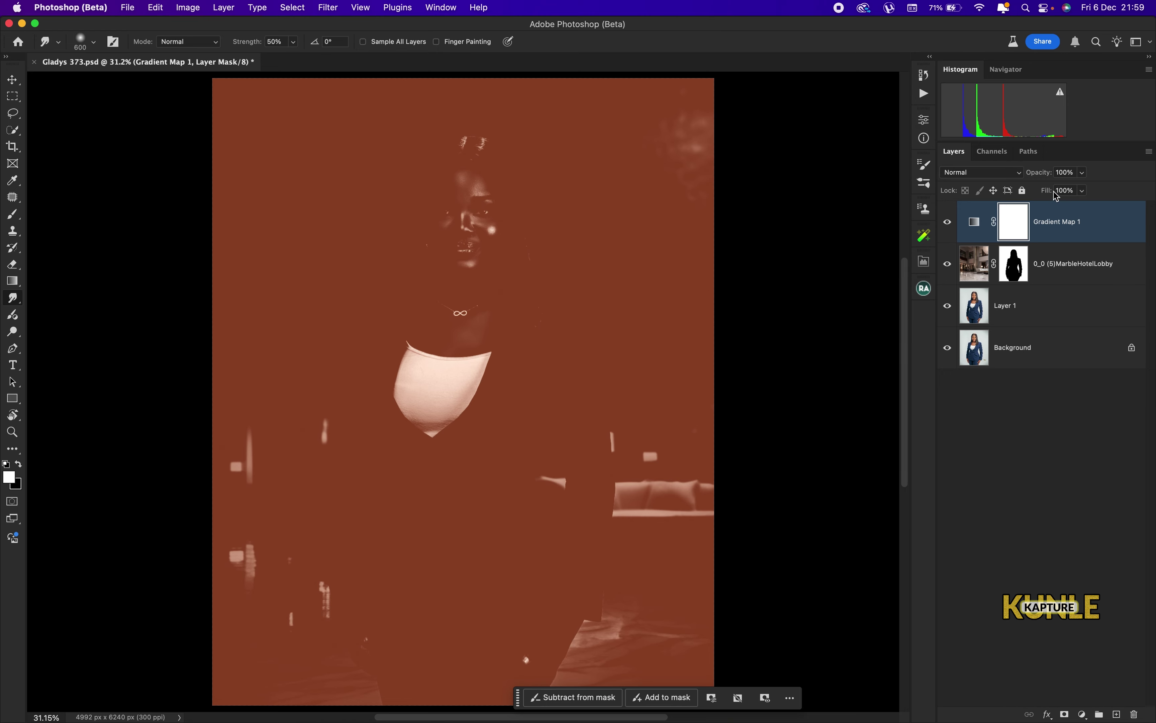
- Set the Gradient Map layer's blend mode to Soft Light and its opacity to 50%
{"action": "left_click", "coordinate": [1010, 176]}
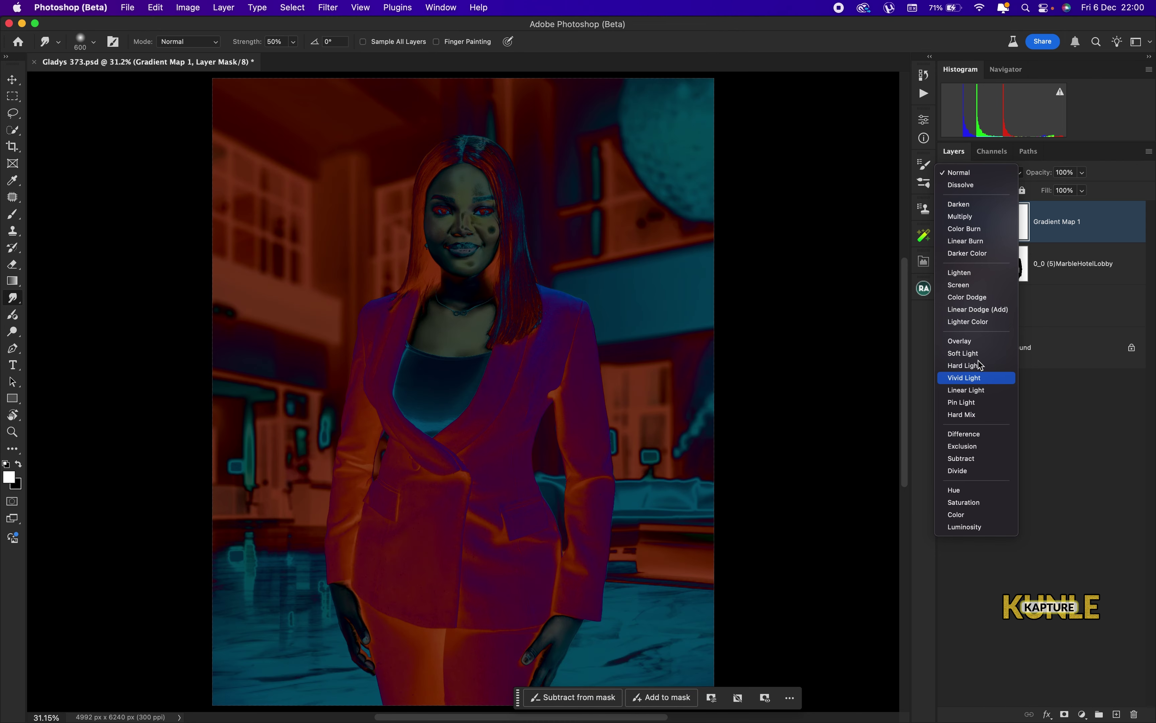
{"action": "left_click", "coordinate": [978, 354]}
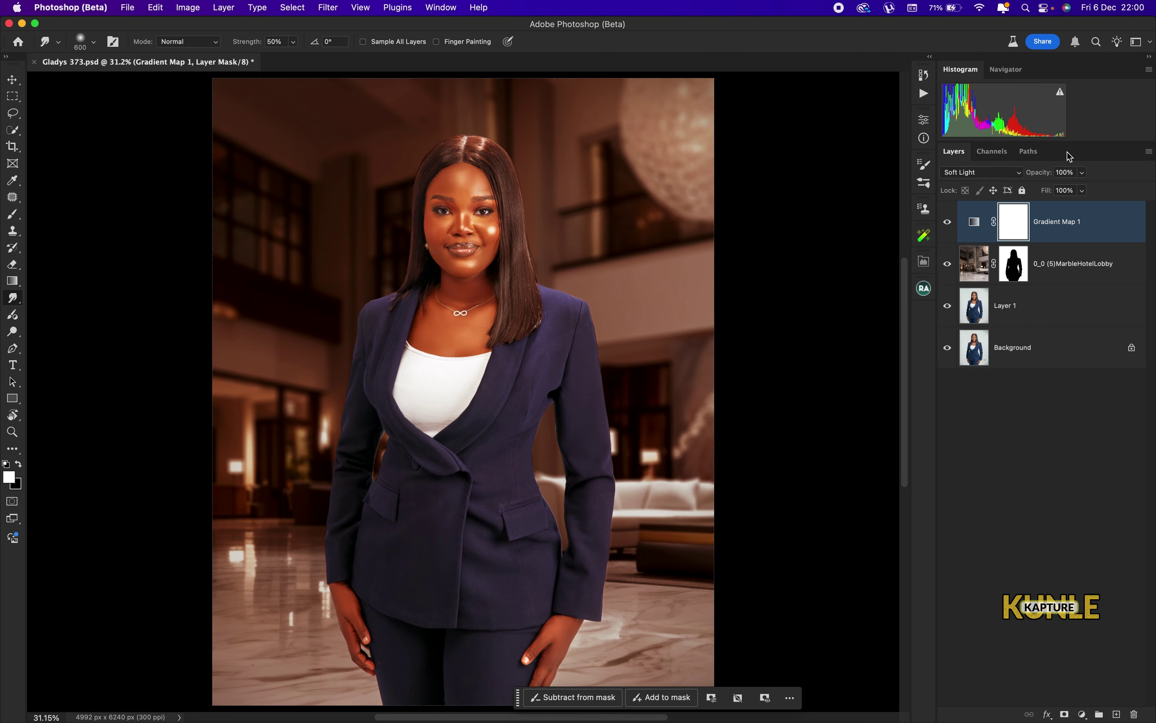
{"action": "left_click", "coordinate": [1065, 173]}
{"action": "type", "text": "50"}
{"action": "key", "text": "cmd+minus"}
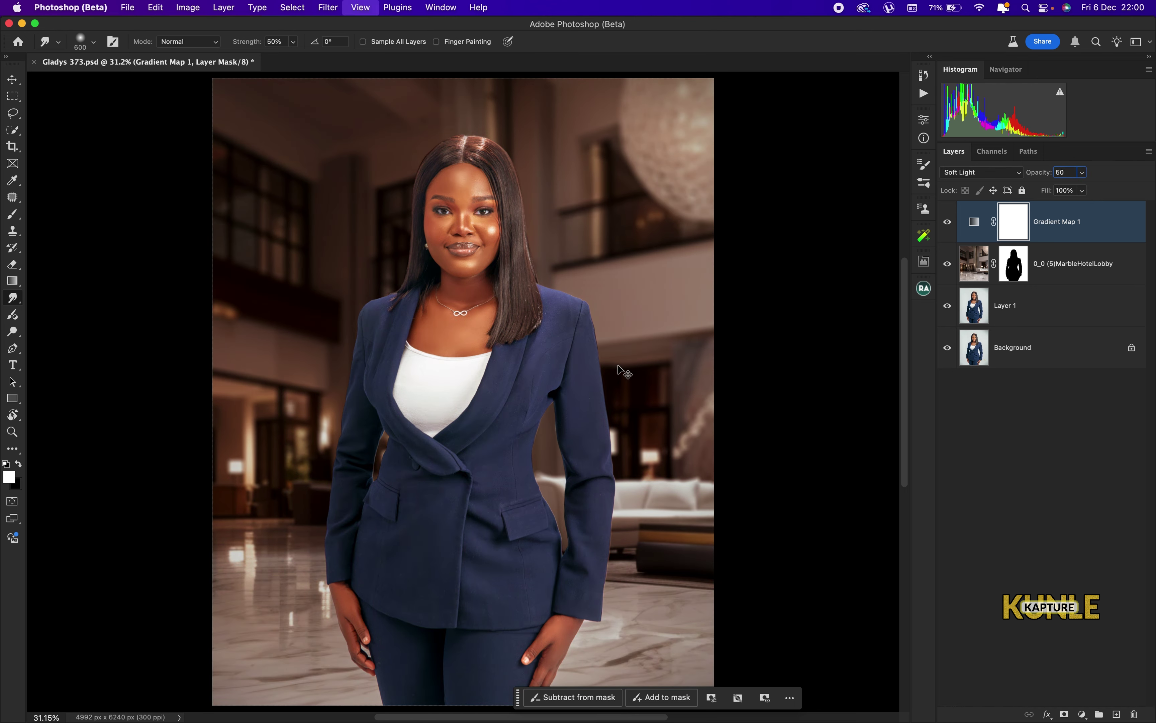
{"action": "key", "text": "cmd+0"}
- Edit the Gradient Map's gradient and move its reddish-brown color stop to location 0
{"action": "double_click", "coordinate": [974, 223]}
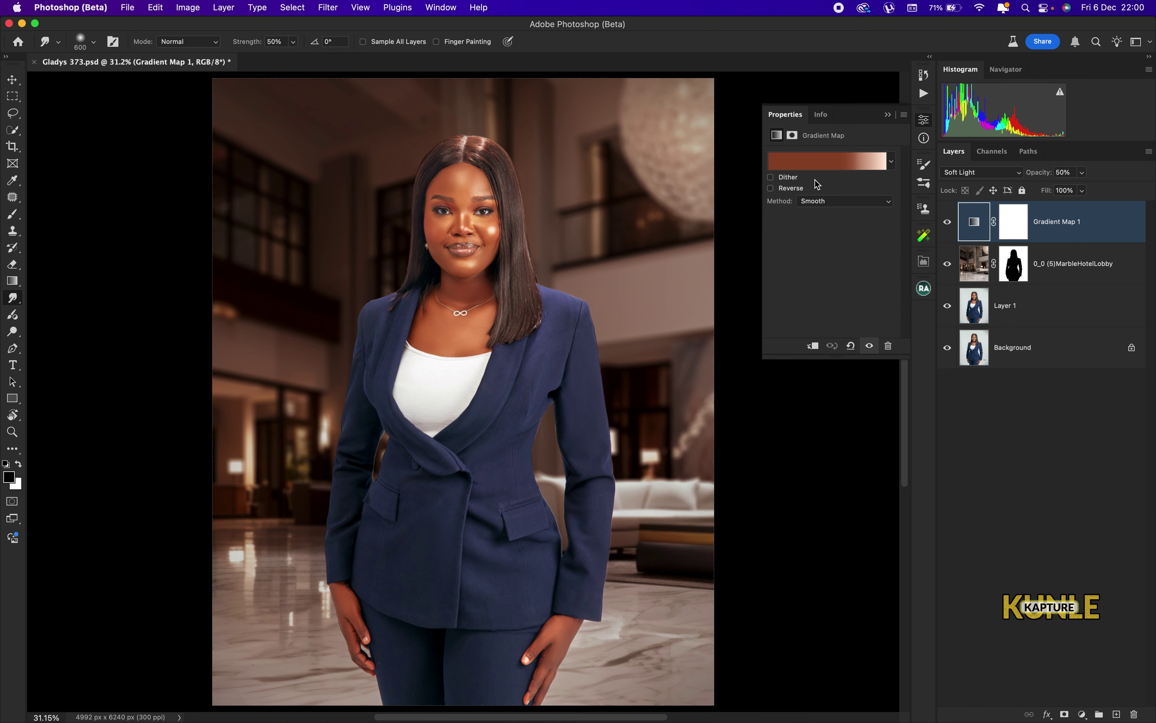
{"action": "left_click", "coordinate": [827, 160]}
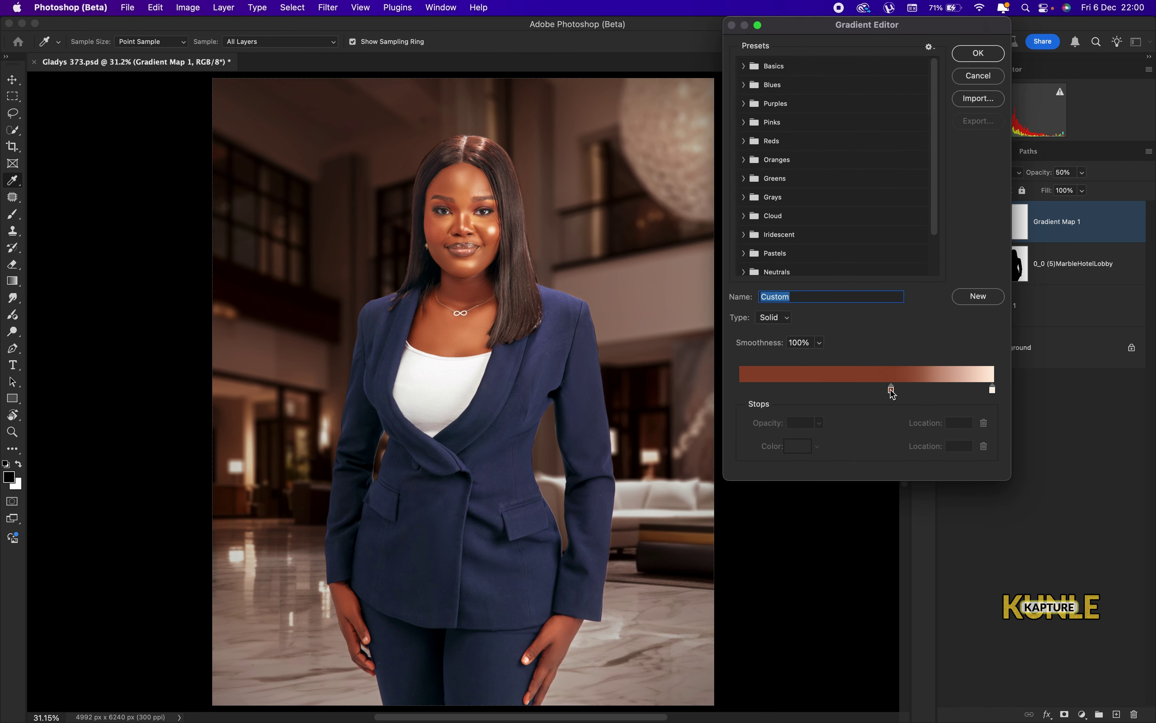
{"action": "left_click_drag", "start_coordinate": [892, 389], "coordinate": [741, 391]}
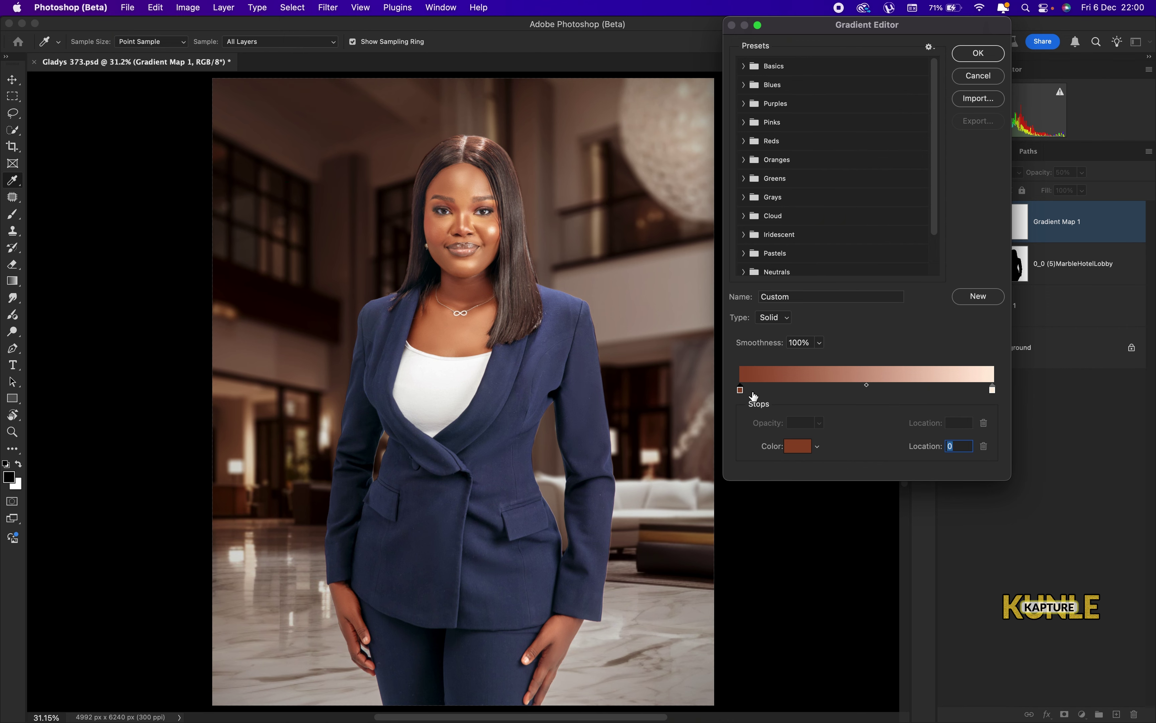
- Recolor the gradient's stop at location 0 to a lighter, less saturated reddish brown and apply the edited gradient
{"action": "left_click", "coordinate": [740, 391]}
{"action": "left_click", "coordinate": [740, 391]}
{"action": "left_click", "coordinate": [740, 391]}
{"action": "left_click", "coordinate": [803, 447]}
{"action": "mouse_move", "coordinate": [719, 216]}
{"action": "left_mouse_down"}
{"action": "mouse_move", "coordinate": [684, 191]}
{"action": "mouse_move", "coordinate": [663, 148]}
{"action": "mouse_move", "coordinate": [684, 183]}
{"action": "left_mouse_up"}
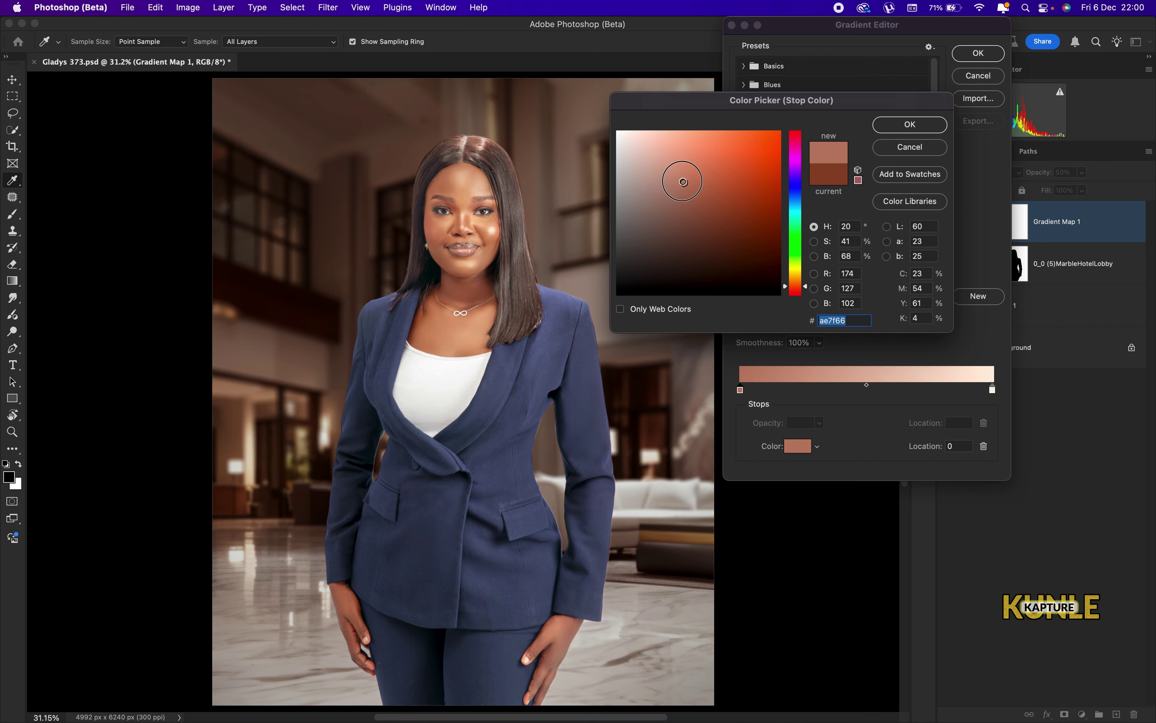
{"action": "left_click", "coordinate": [688, 191]}
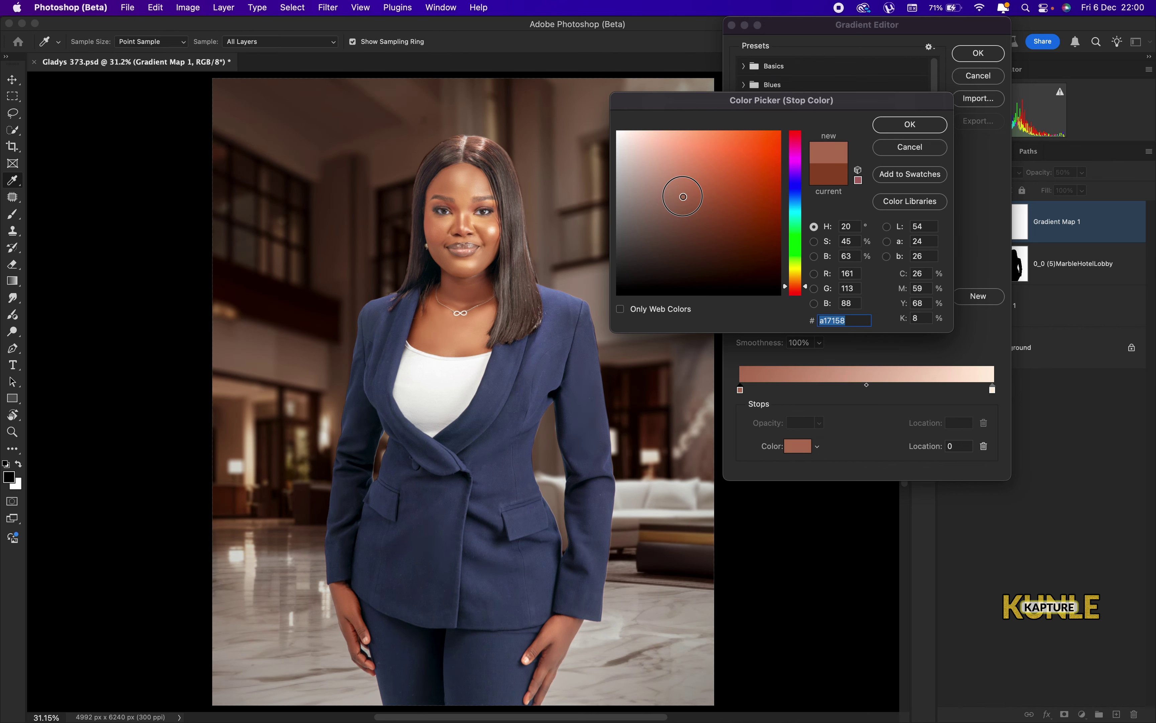
{"action": "left_click_drag", "start_coordinate": [680, 195], "coordinate": [682, 197]}
{"action": "left_click", "coordinate": [907, 125]}
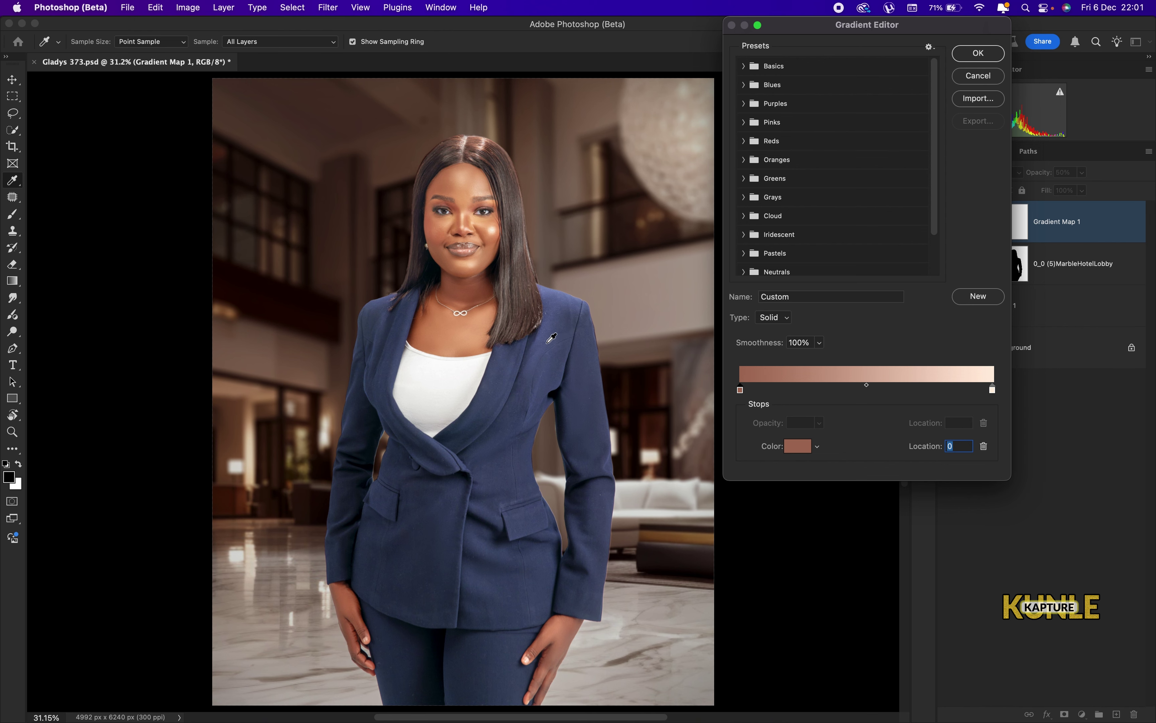
{"action": "left_click", "coordinate": [980, 53]}
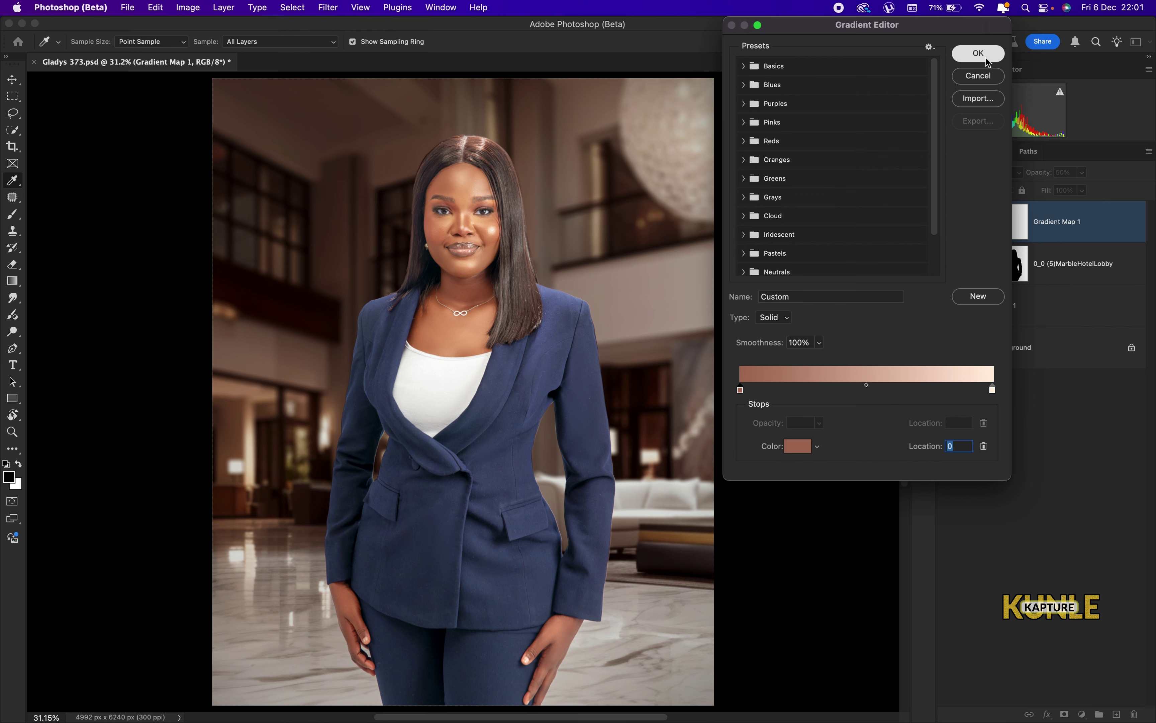
- Try the Gradient Map layer at 20% opacity and compare the portrait with the layer hidden and shown
{"action": "left_click", "coordinate": [1019, 226]}
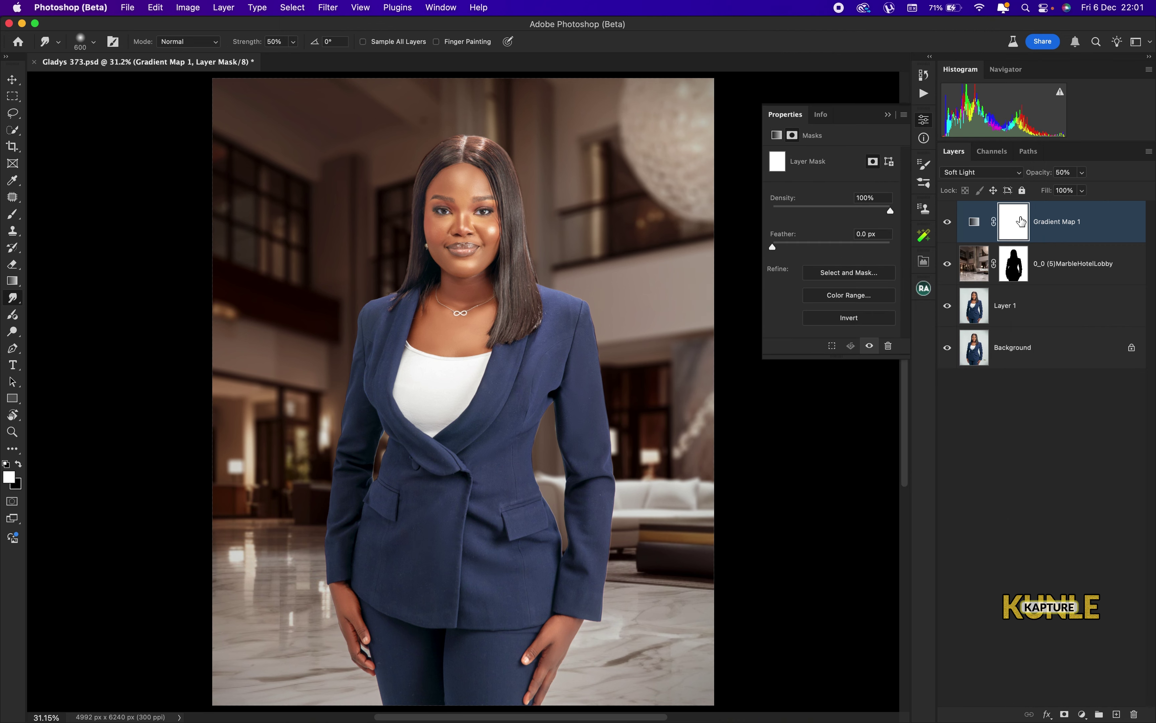
{"action": "left_click", "coordinate": [1082, 172]}
{"action": "left_click_drag", "start_coordinate": [1082, 187], "coordinate": [1068, 189]}
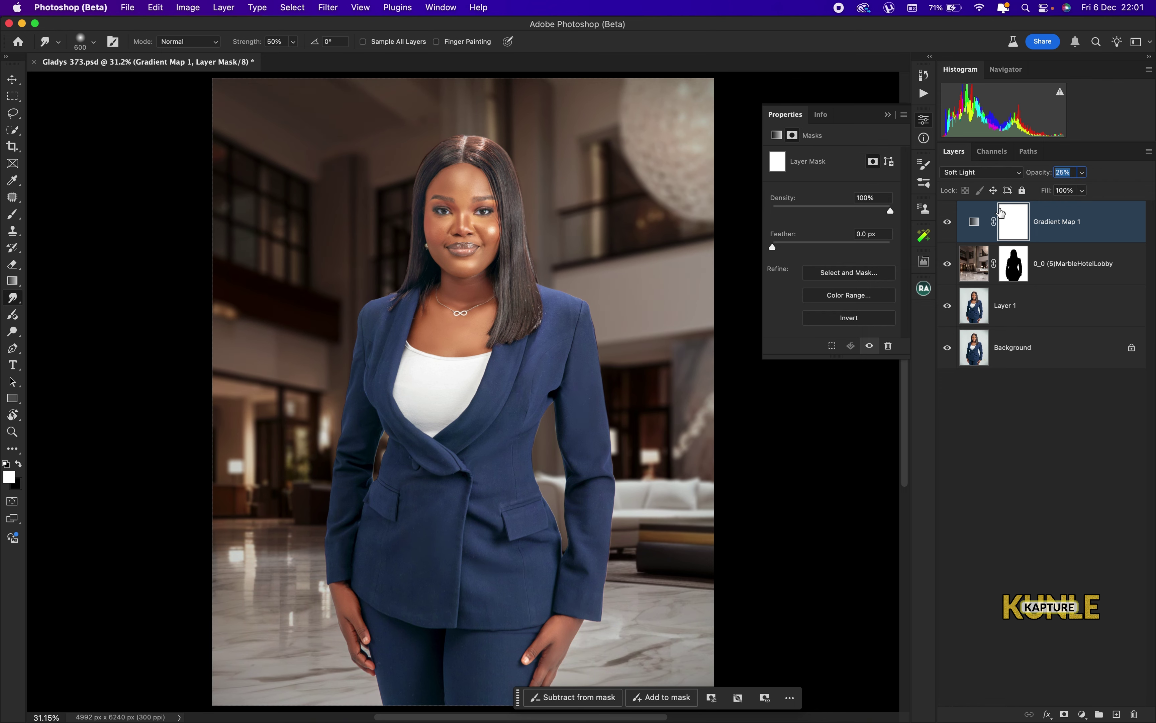
{"action": "type", "text": "20"}
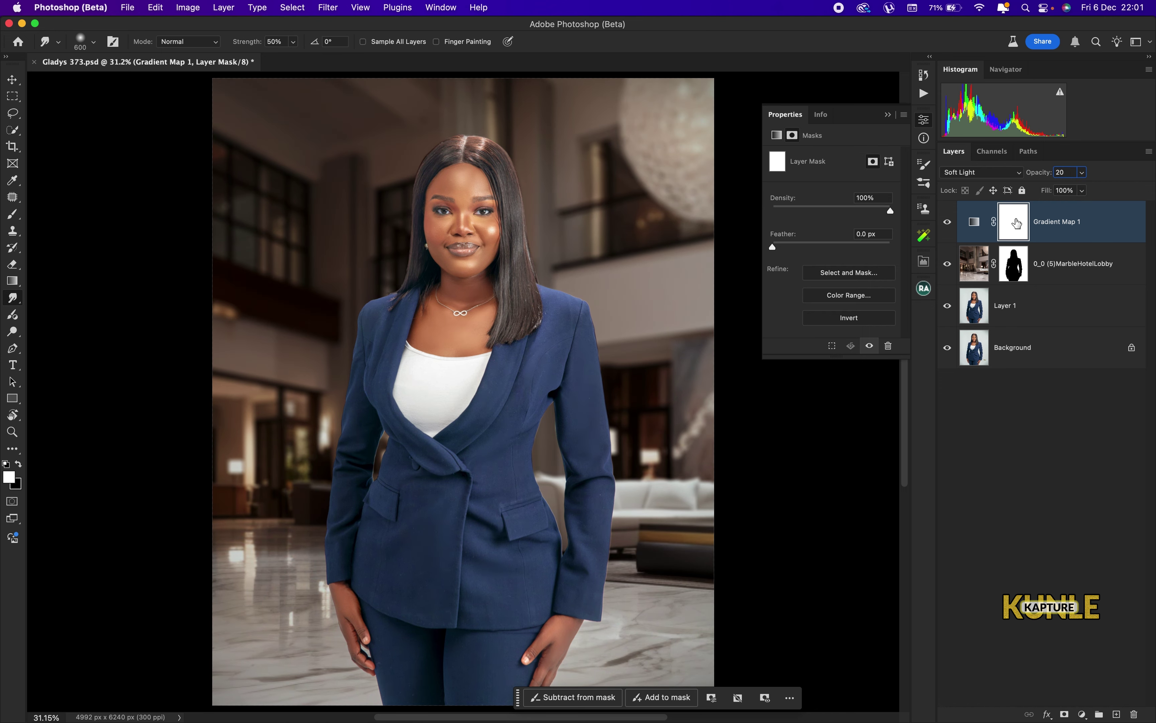
{"action": "left_click", "coordinate": [950, 224]}
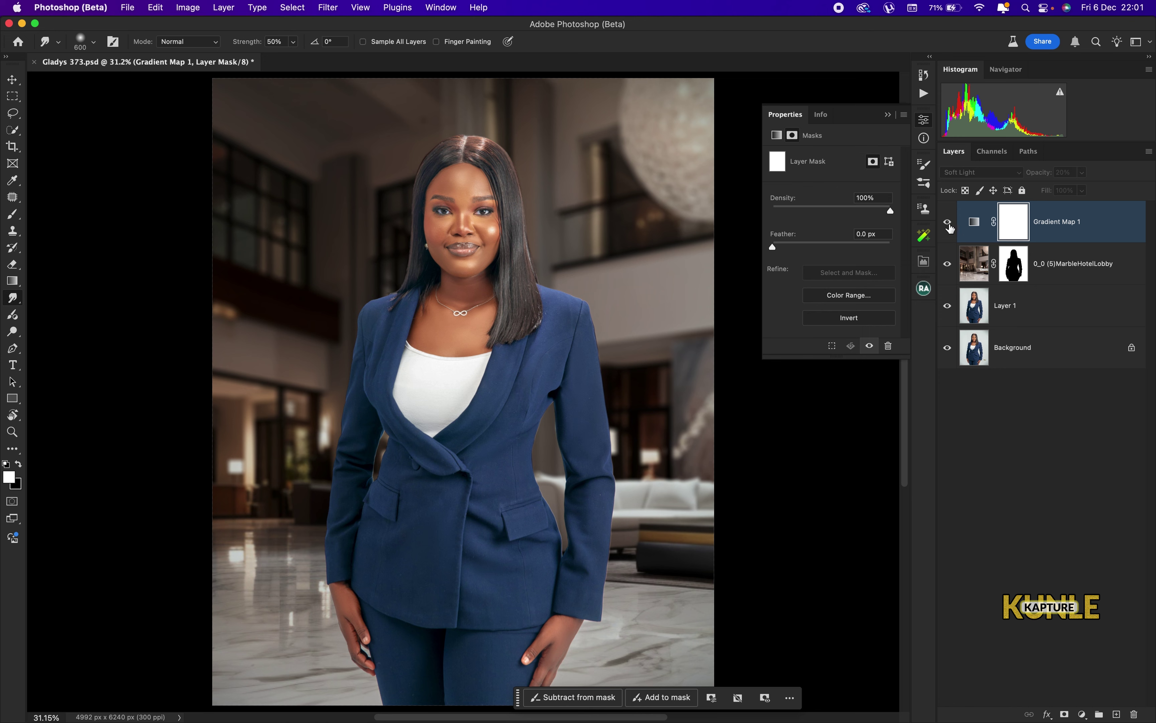
{"action": "left_click", "coordinate": [947, 222]}
{"action": "key", "text": "super+minus"}
{"action": "key", "text": "super+0"}
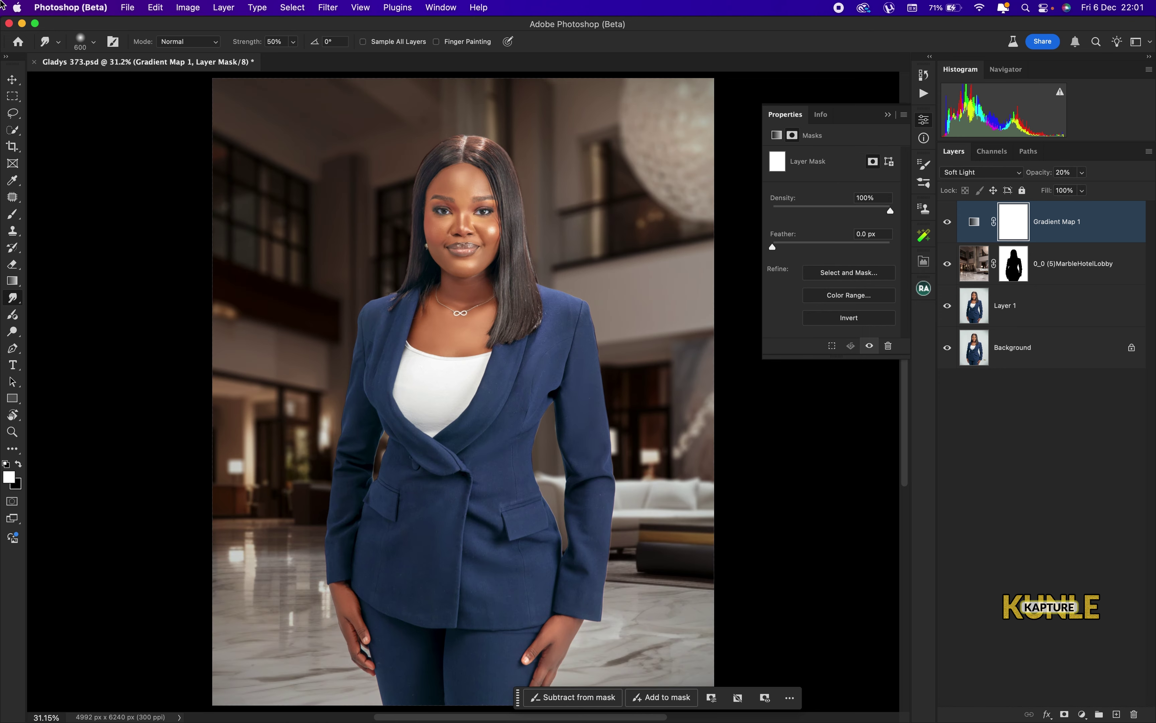
- Set the Gradient Map layer's opacity to 25% and compare the portrait with and without it
{"action": "left_click", "coordinate": [1067, 172]}
{"action": "type", "text": "25"}
{"action": "key", "text": "Return"}
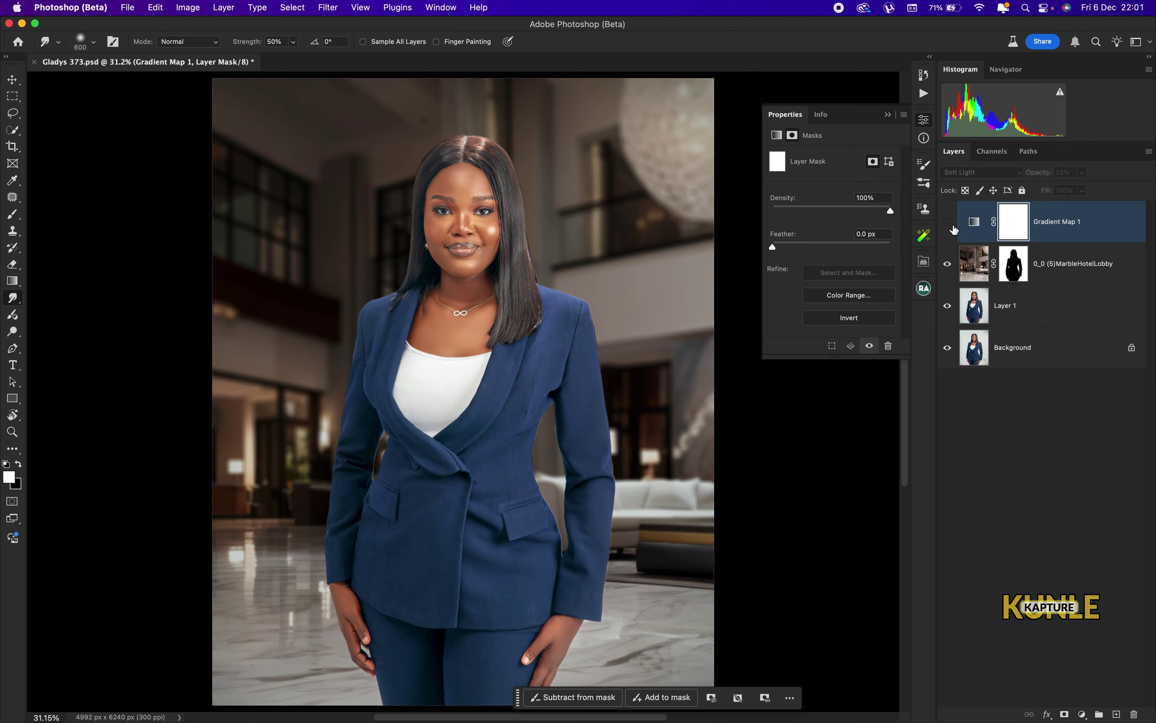
{"action": "key", "text": "super+minus"}
{"action": "key", "text": "super+0"}
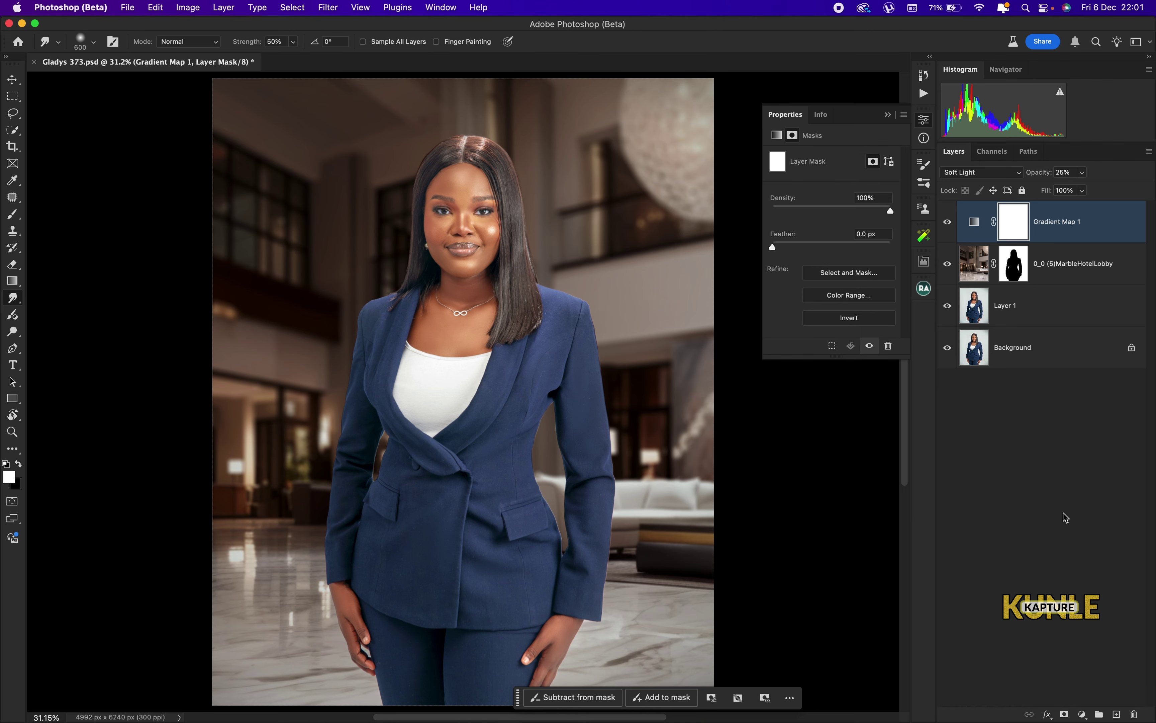
- Add a Levels adjustment above the Gradient Map layer with the Increase Contrast 2 preset
{"action": "left_click", "coordinate": [1083, 715]}
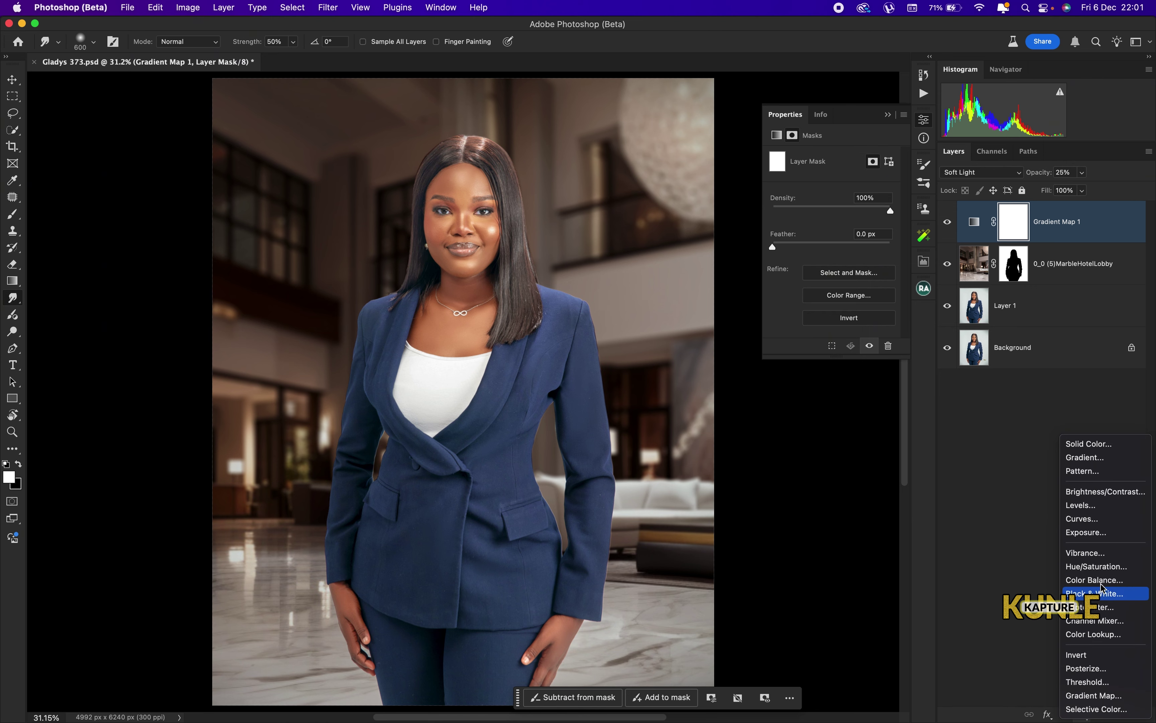
{"action": "left_click", "coordinate": [1099, 505]}
{"action": "left_click", "coordinate": [838, 157]}
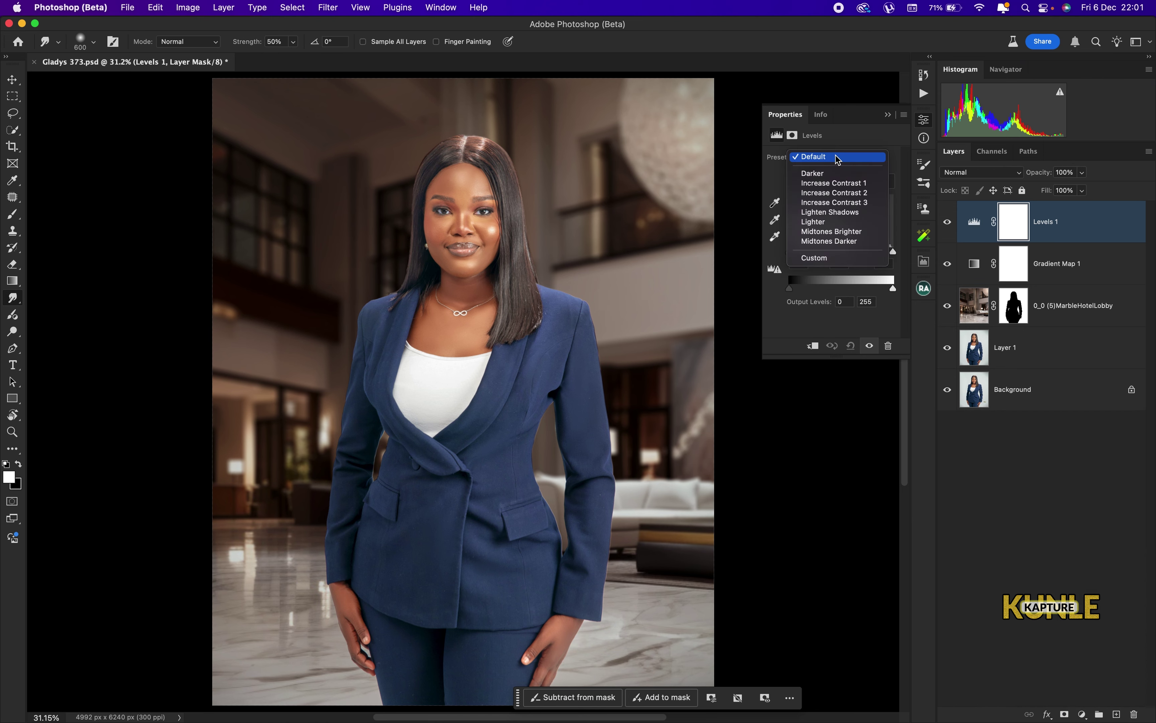
{"action": "left_click", "coordinate": [835, 193]}
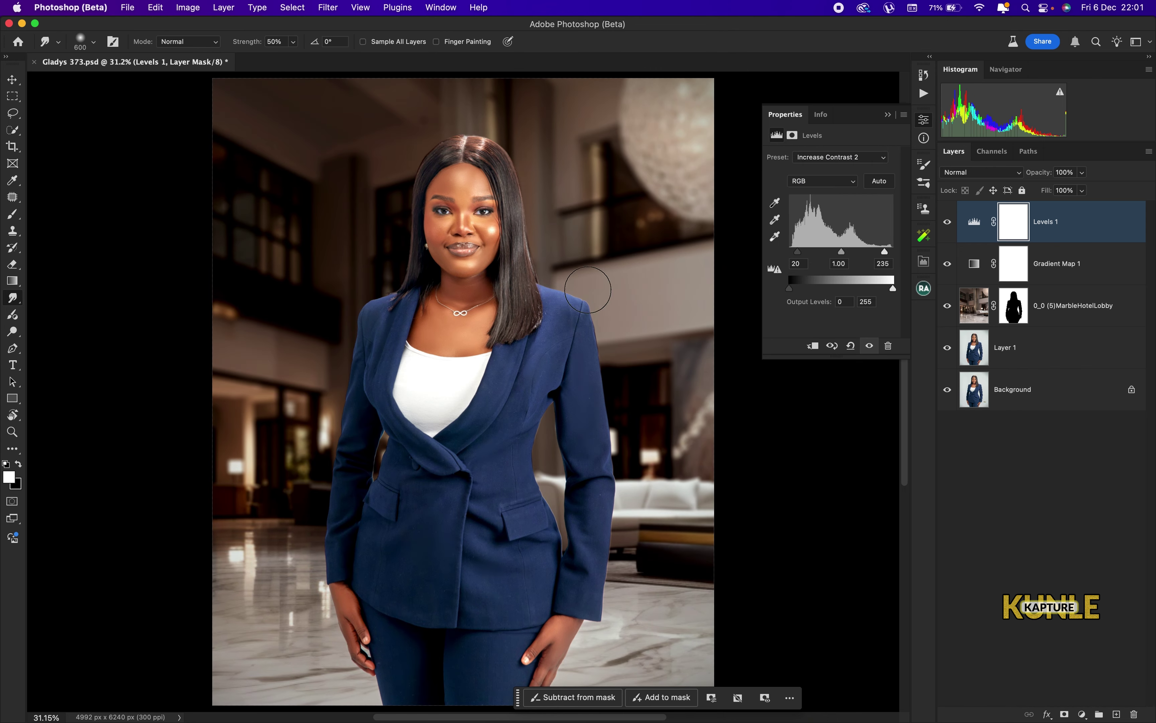
- Change the Levels adjustment's preset to Increase Contrast 1
{"action": "key", "text": "super+0"}
{"action": "left_click", "coordinate": [846, 187]}
{"action": "left_click", "coordinate": [844, 154]}
{"action": "left_click", "coordinate": [844, 155]}
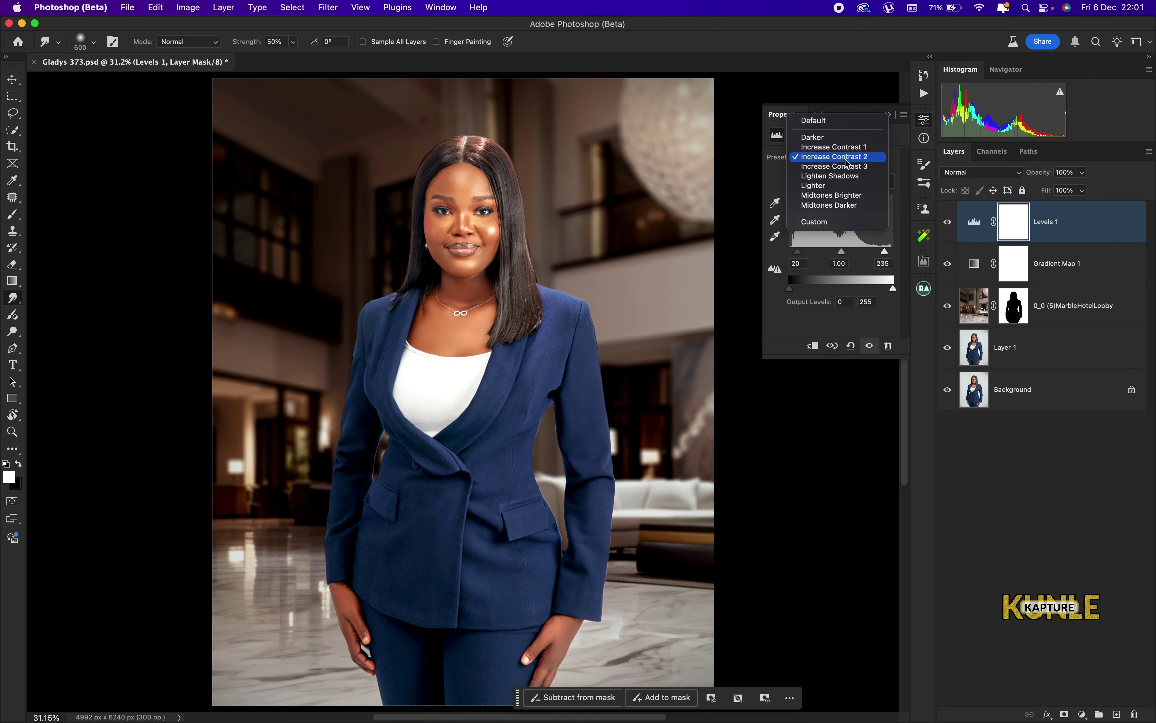
{"action": "left_click", "coordinate": [848, 147]}
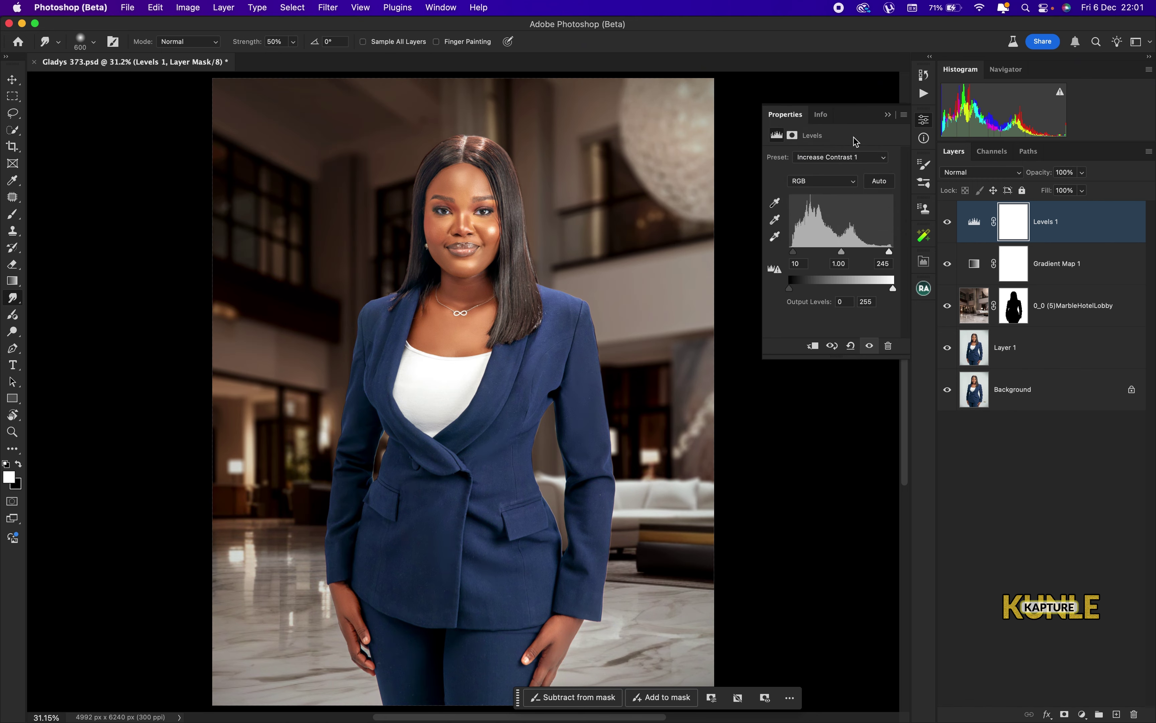
- Set the black input level of the Levels adjustment's Red channel to 6
{"action": "left_click", "coordinate": [832, 185]}
{"action": "left_click", "coordinate": [818, 197]}
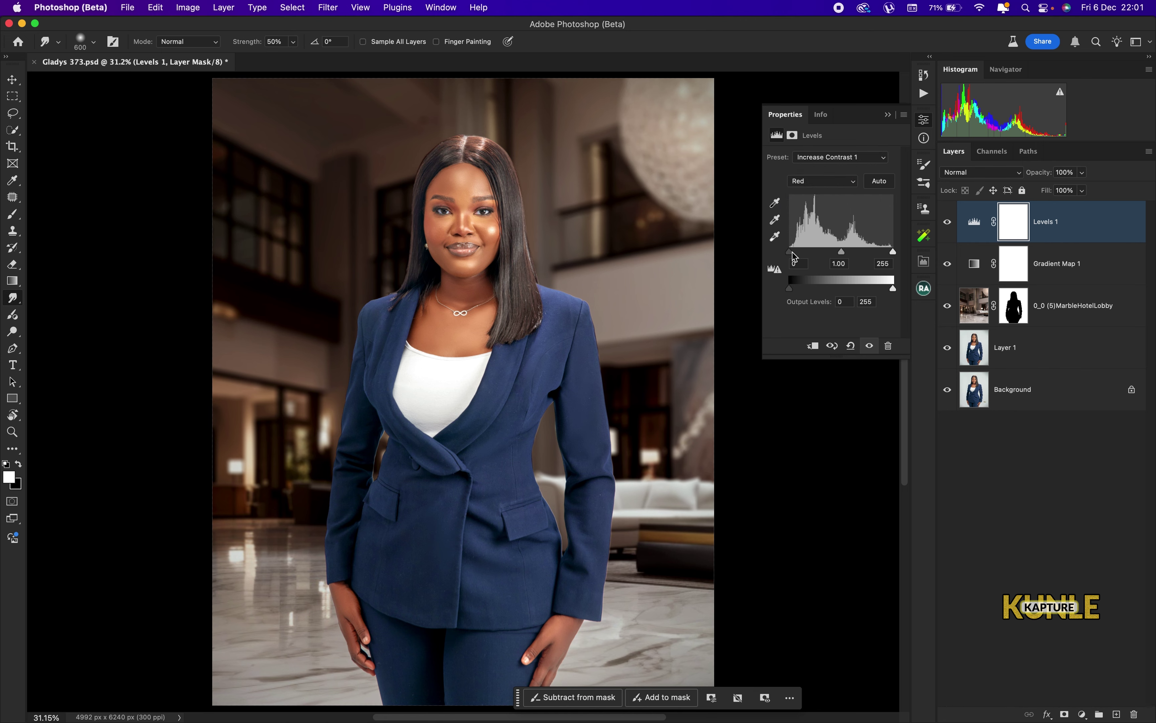
{"action": "left_click_drag", "start_coordinate": [792, 254], "coordinate": [794, 256]}
{"action": "key", "text": "super+minus"}
{"action": "key", "text": "super+plus"}
- Add a Selective Color adjustment above the Levels layer and set Black to +7% for the Blacks
{"action": "left_click", "coordinate": [1082, 714]}
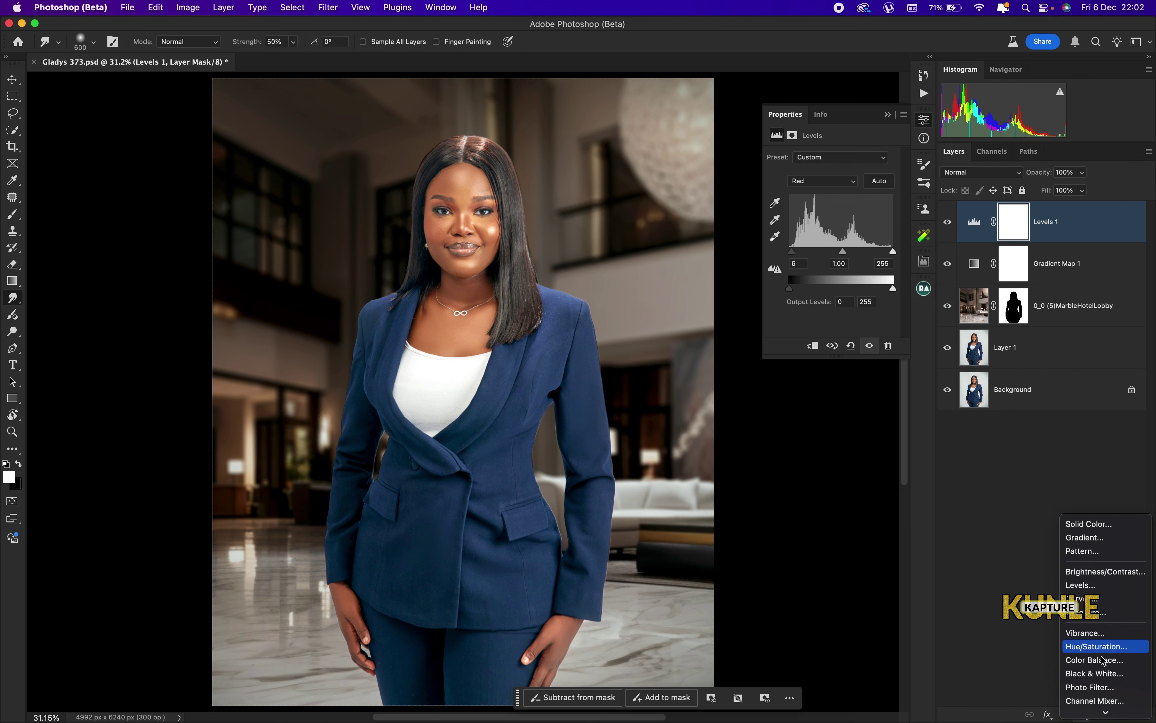
{"action": "left_click", "coordinate": [1096, 709]}
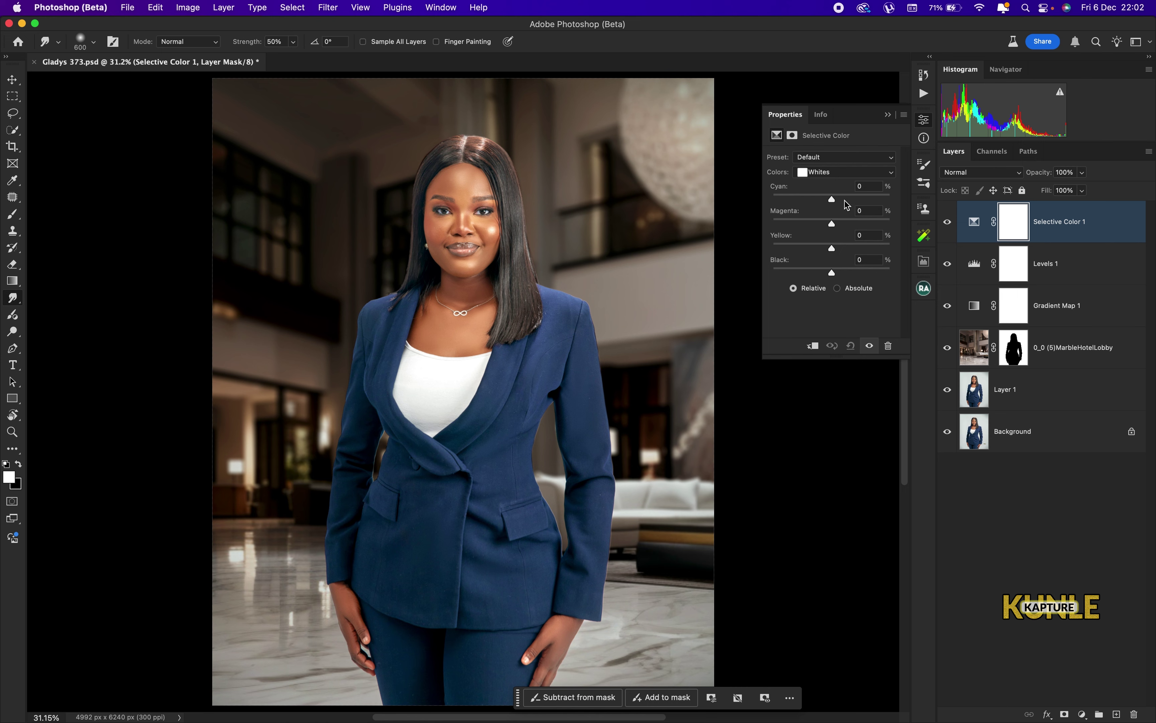
{"action": "left_click", "coordinate": [849, 200]}
{"action": "left_click_drag", "start_coordinate": [831, 248], "coordinate": [837, 275]}
{"action": "left_click", "coordinate": [844, 172]}
{"action": "left_click", "coordinate": [821, 188]}
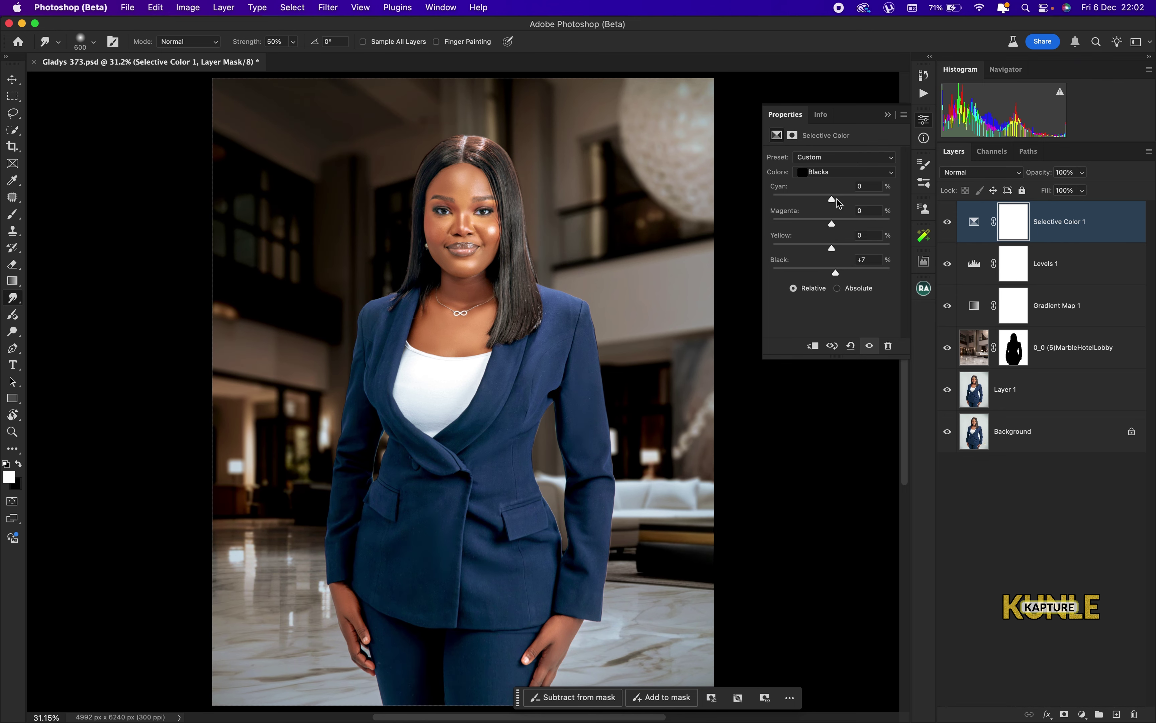
- Set Cyan to +3% for the Blacks in the Selective Color adjustment and check the whole image
{"action": "left_click_drag", "start_coordinate": [837, 199], "coordinate": [834, 201]}
{"action": "key", "text": "super+minus"}
{"action": "key", "text": "super+minus"}
{"action": "key", "text": "super+minus"}
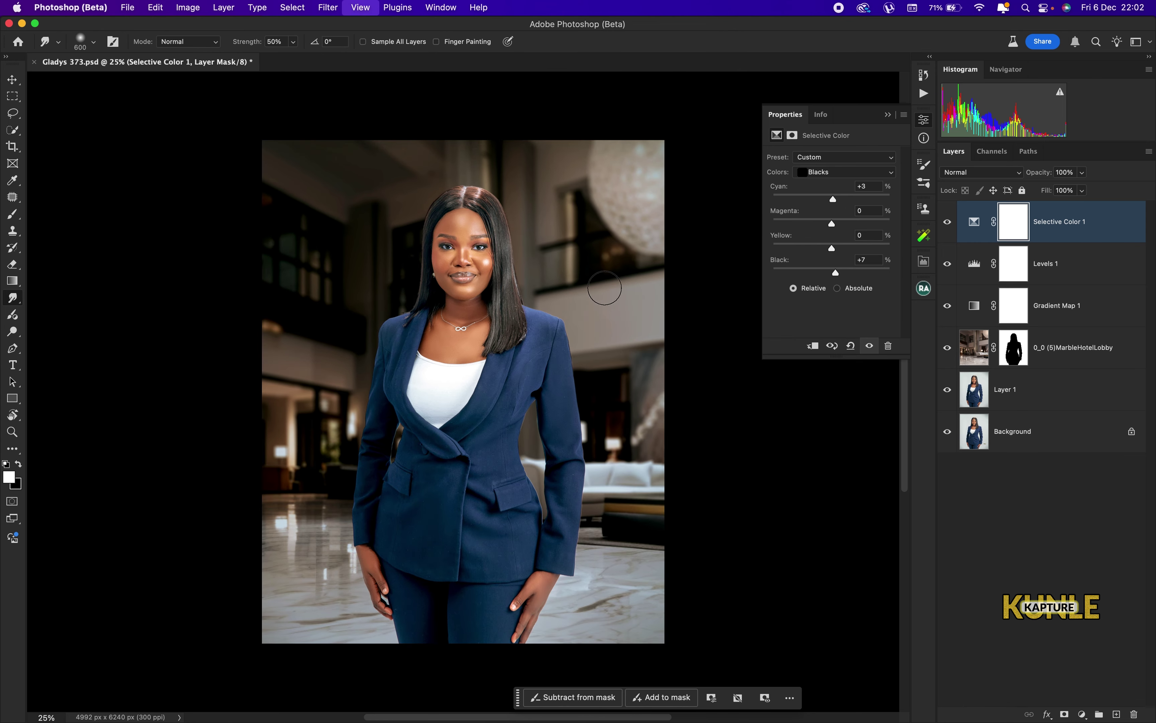
{"action": "key", "text": "super+0"}
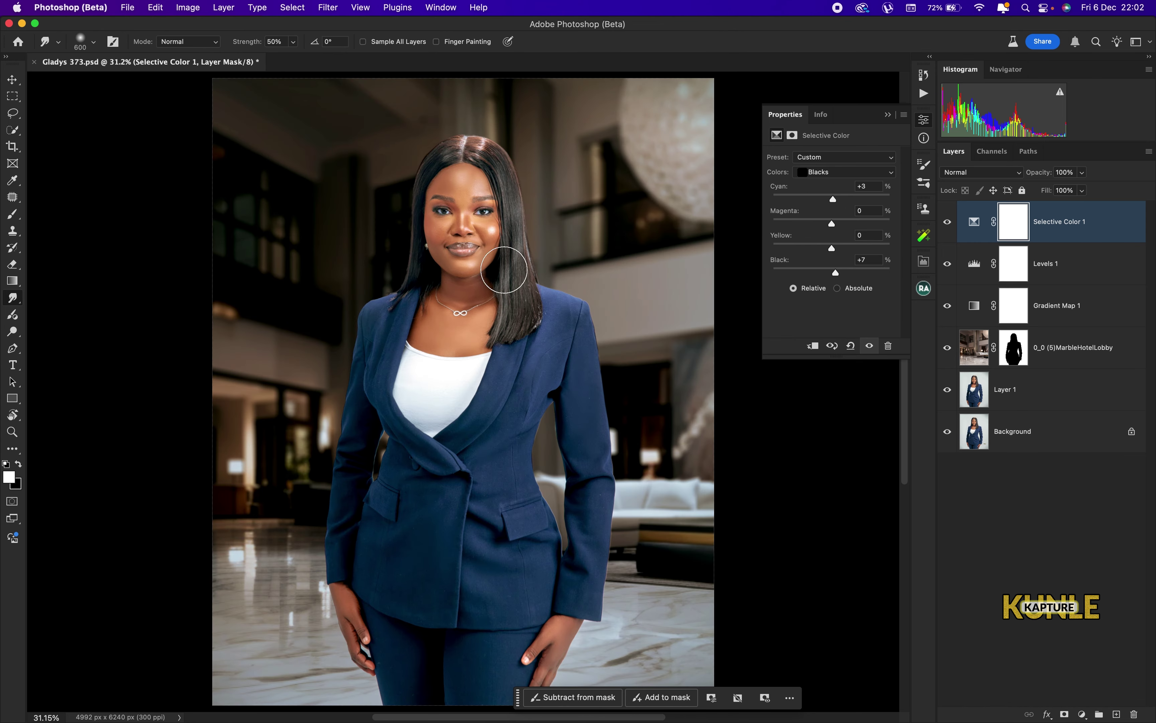
- Compare the graded composite with the original Background layer shown alone
{"action": "key", "text": "super+minus"}
{"action": "key", "text": "super+minus"}
{"action": "key", "text": "super+0"}
{"action": "left_click", "coordinate": [948, 432], "text": "alt"}
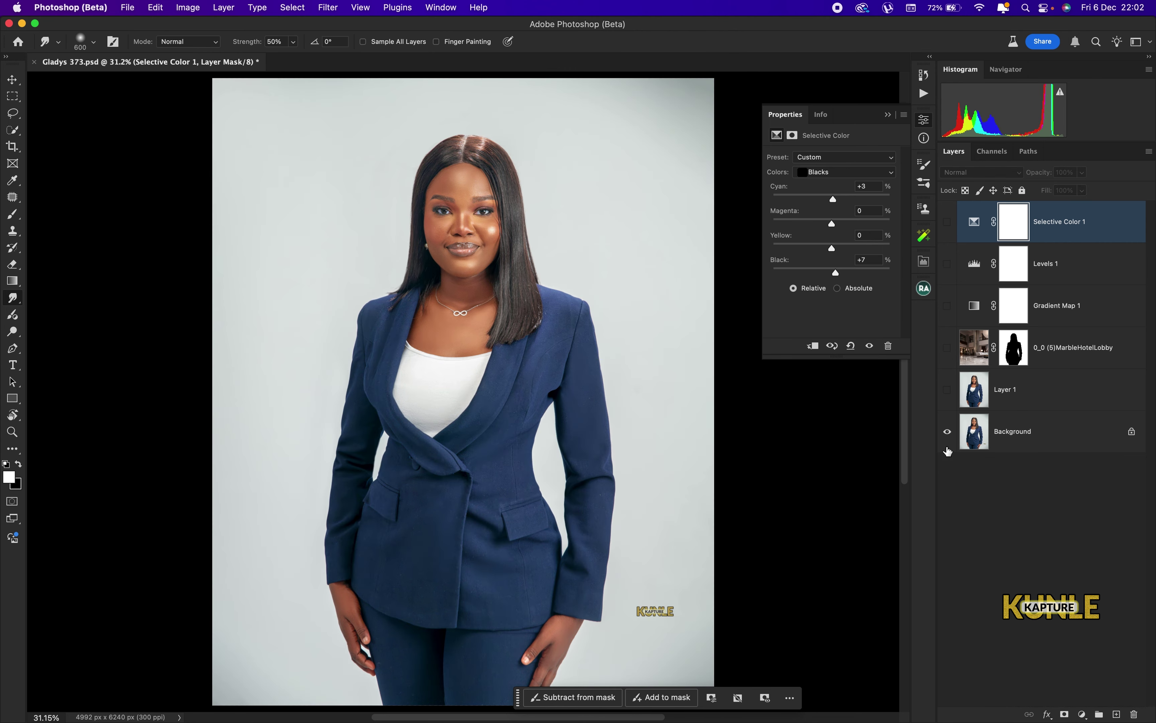
{"action": "left_click", "coordinate": [949, 434], "text": "alt"}
{"action": "key", "text": "super+minus"}
{"action": "key", "text": "super+minus"}
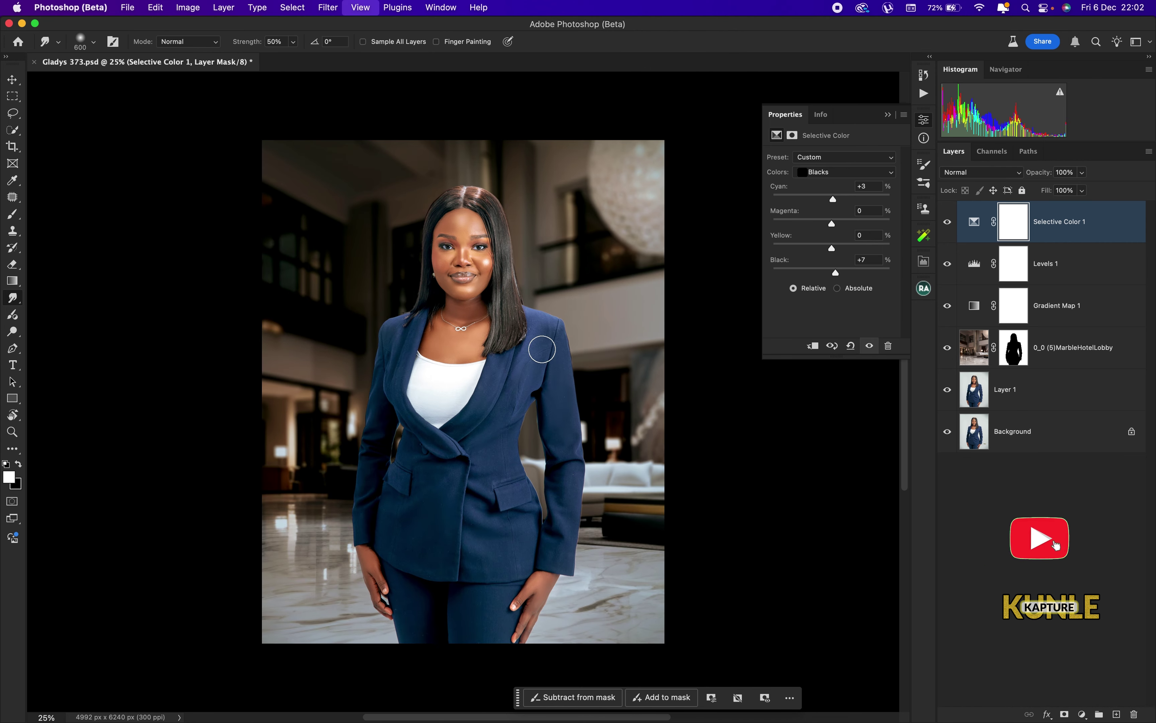
{"action": "key", "text": "super+minus"}
{"action": "key", "text": "super+0"}
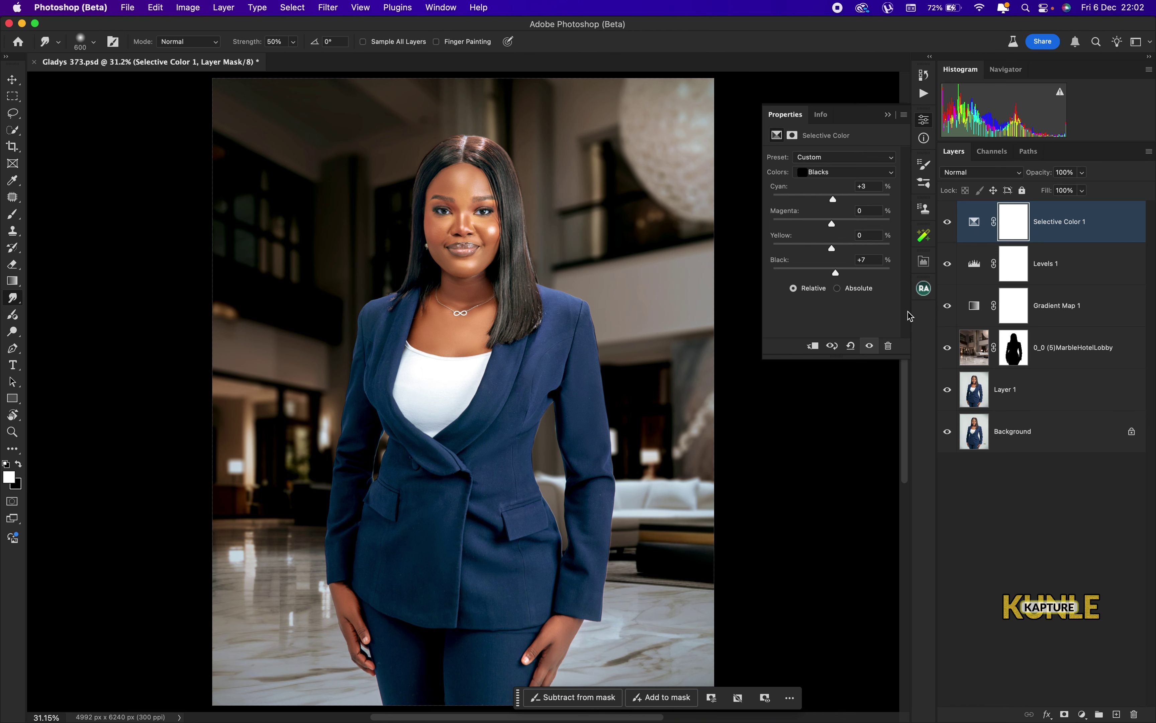
- Select the hotel lobby layer's mask and set the Brush tool's flow to 2%
{"action": "left_click", "coordinate": [1017, 354]}
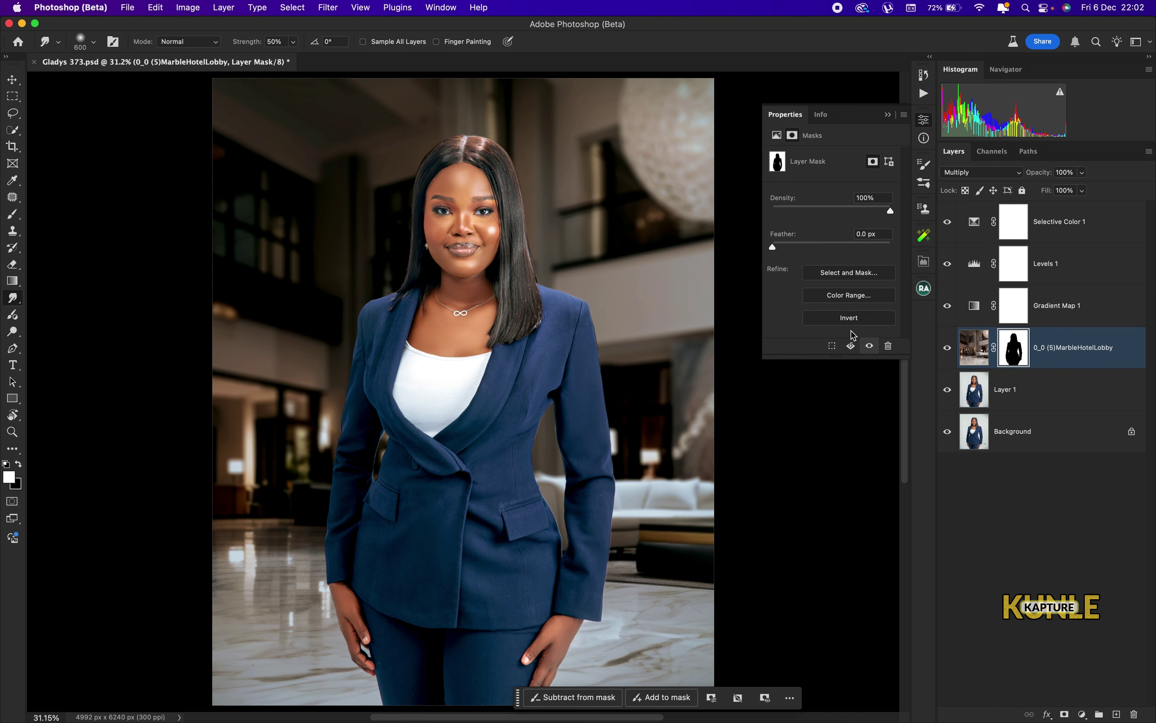
{"action": "key", "text": "b"}
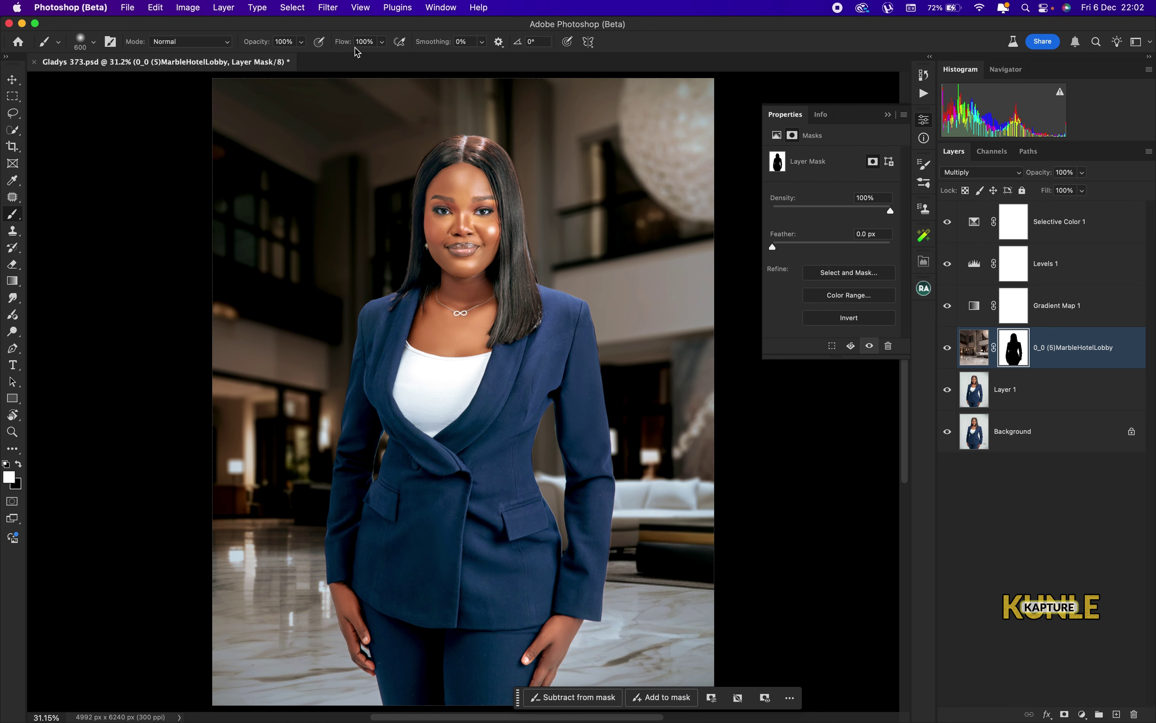
{"action": "left_click", "coordinate": [368, 42]}
{"action": "type", "text": "2"}
{"action": "key", "text": "Return"}
- Brush white softly on the lobby layer's mask around the edges of the woman's hair, sleeves and hands
{"action": "scroll", "coordinate": [470, 328], "scroll_direction": "up", "scroll_amount": 3}
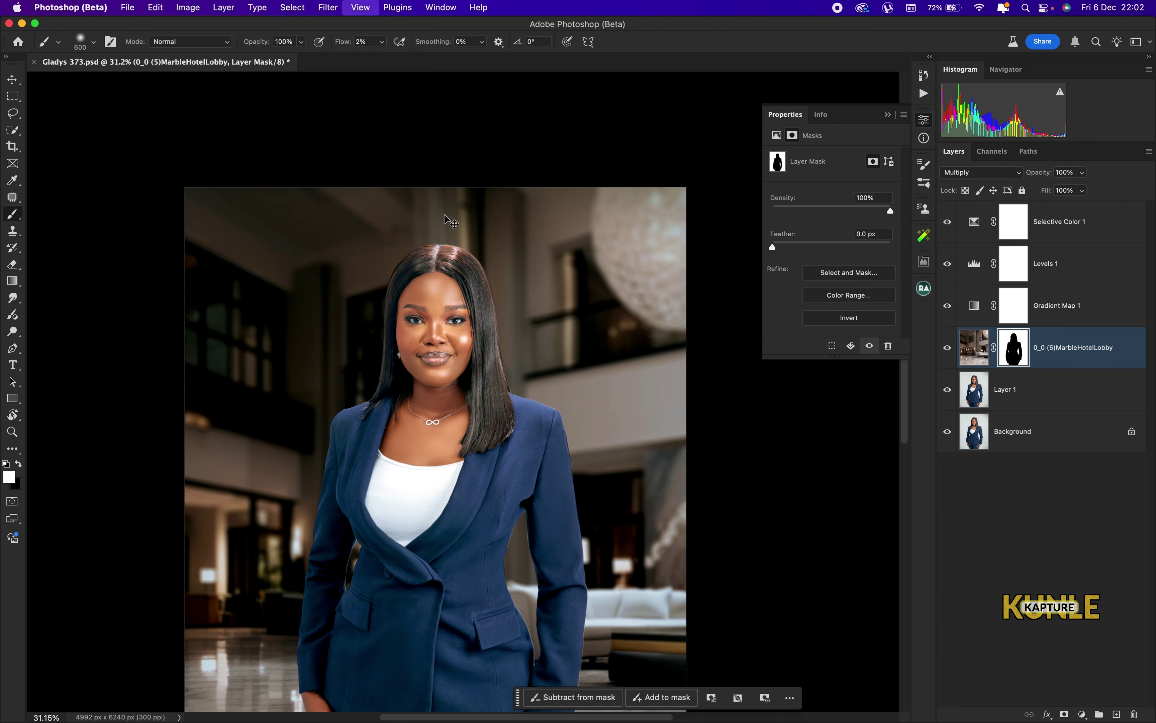
{"action": "key", "text": "super+equal"}
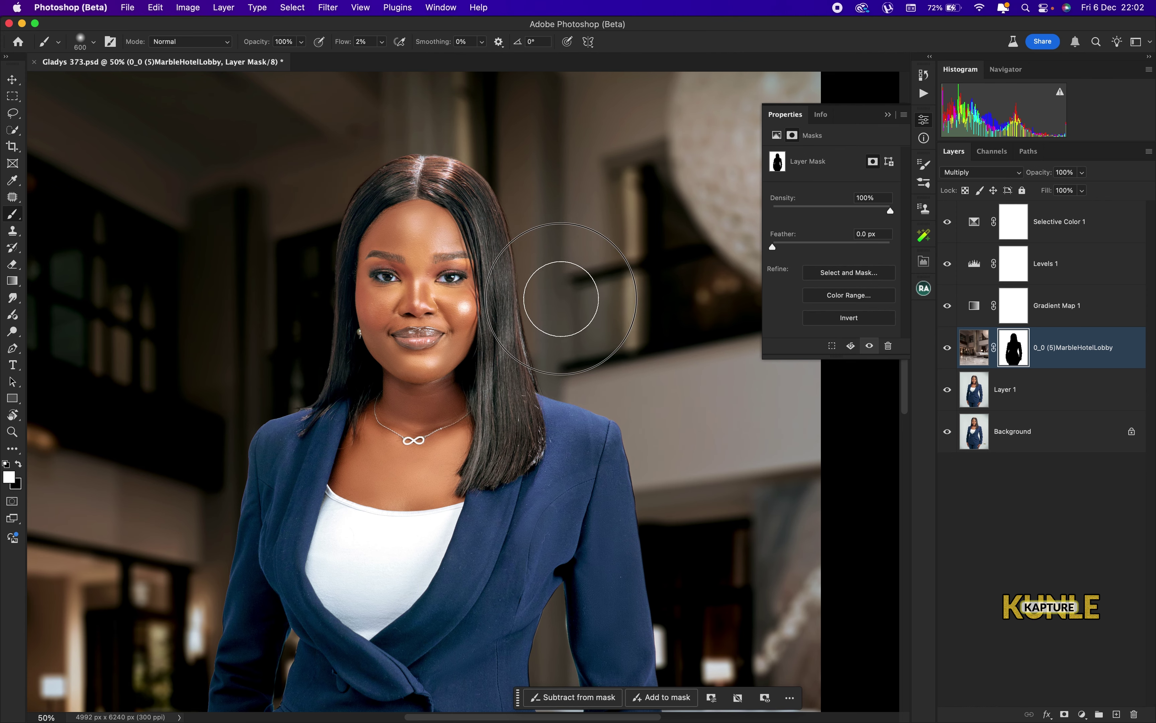
{"action": "scroll", "coordinate": [692, 405], "scroll_direction": "down", "scroll_amount": 10}
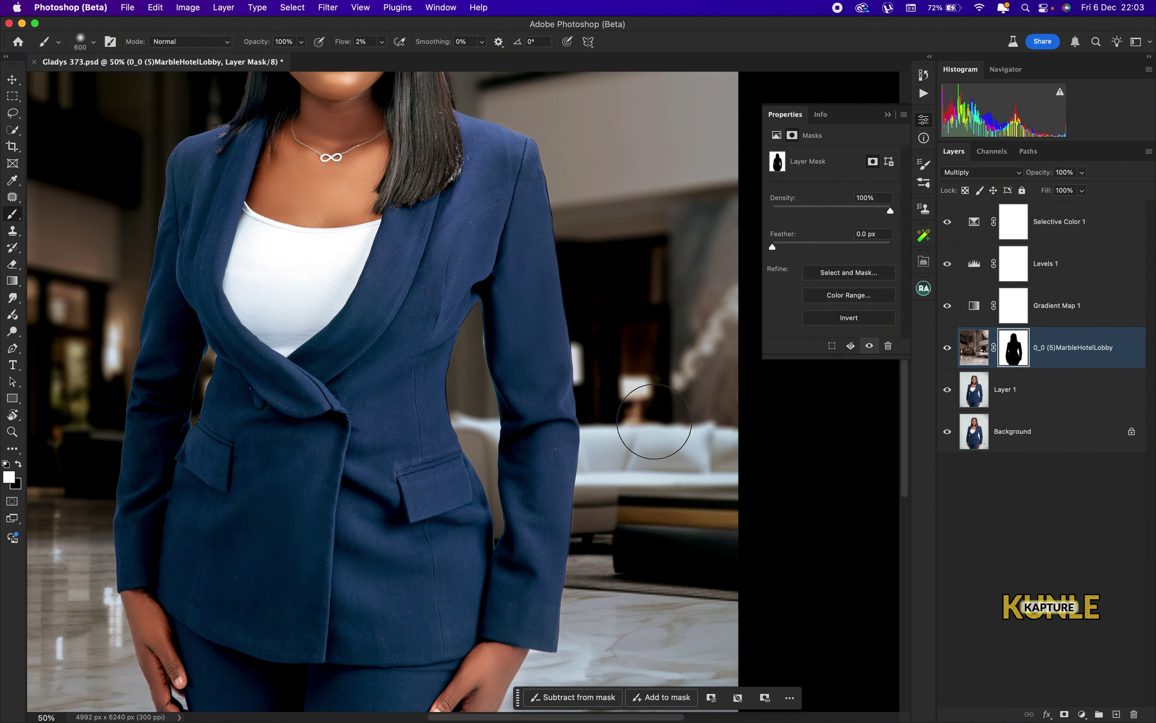
{"action": "left_click_drag", "start_coordinate": [655, 316], "coordinate": [654, 237]}
{"action": "scroll", "coordinate": [654, 238], "scroll_direction": "down", "scroll_amount": 5}
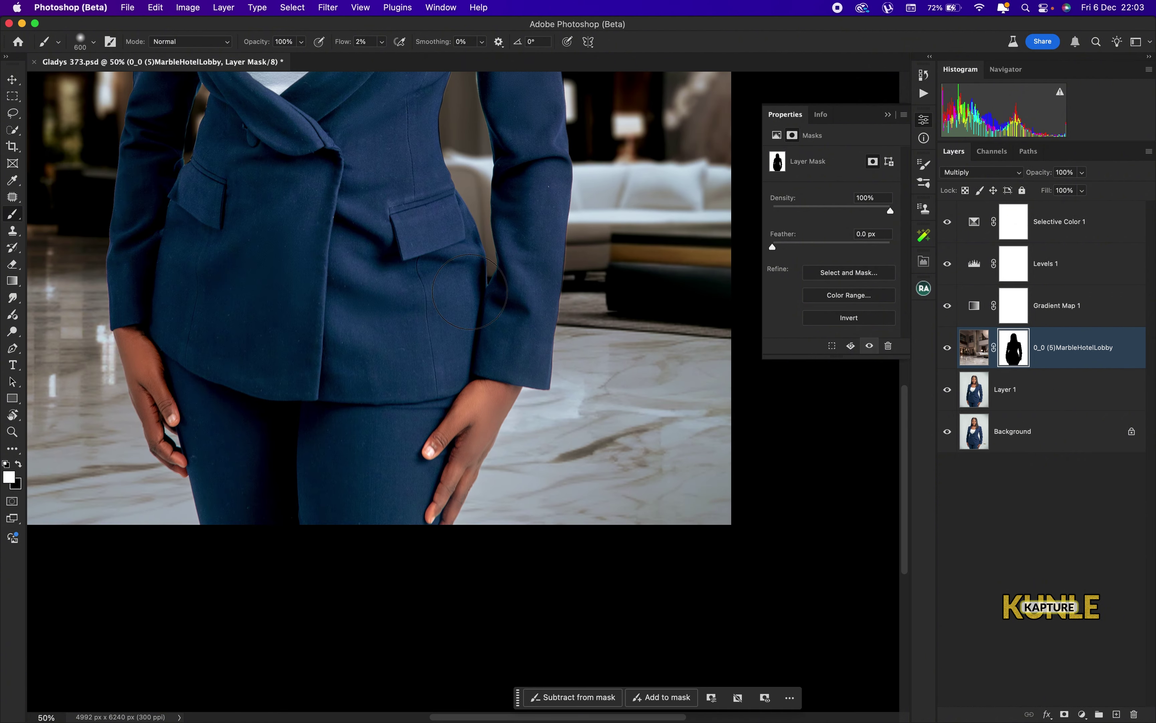
{"action": "left_click_drag", "start_coordinate": [266, 268], "coordinate": [572, 511]}
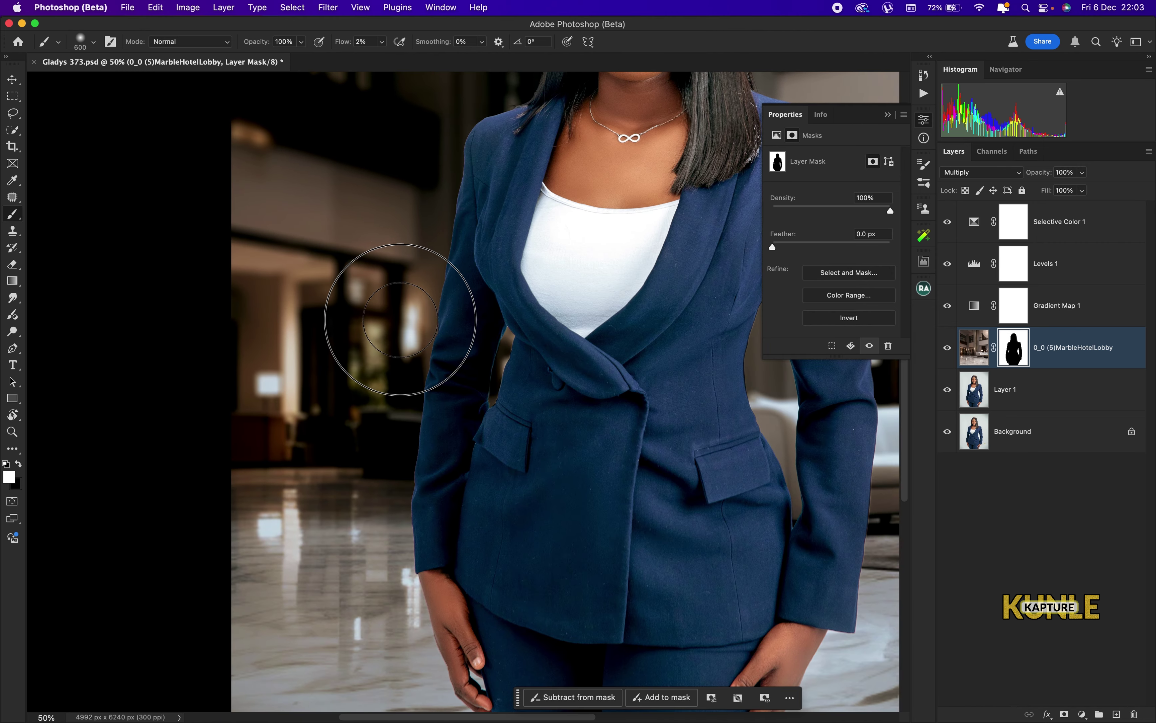
{"action": "mouse_move", "coordinate": [387, 491]}
{"action": "left_mouse_down"}
{"action": "mouse_move", "coordinate": [426, 491]}
{"action": "mouse_move", "coordinate": [409, 508]}
{"action": "mouse_move", "coordinate": [407, 499]}
{"action": "left_mouse_up"}
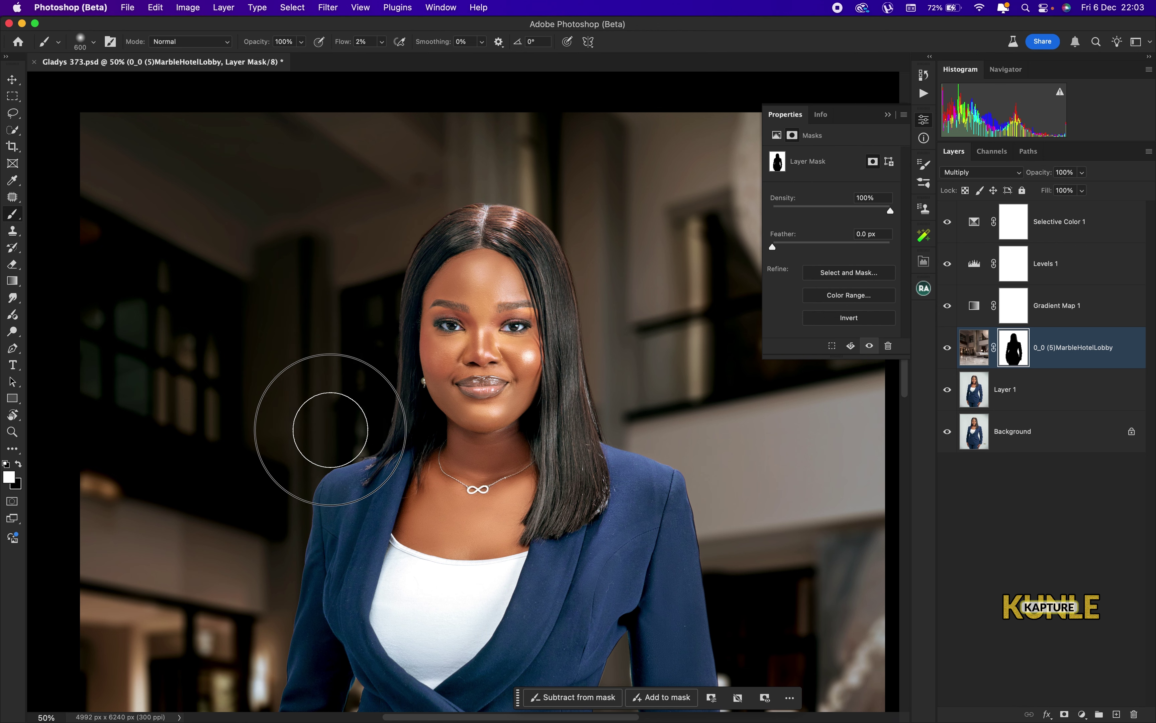
{"action": "key", "text": "super+0"}
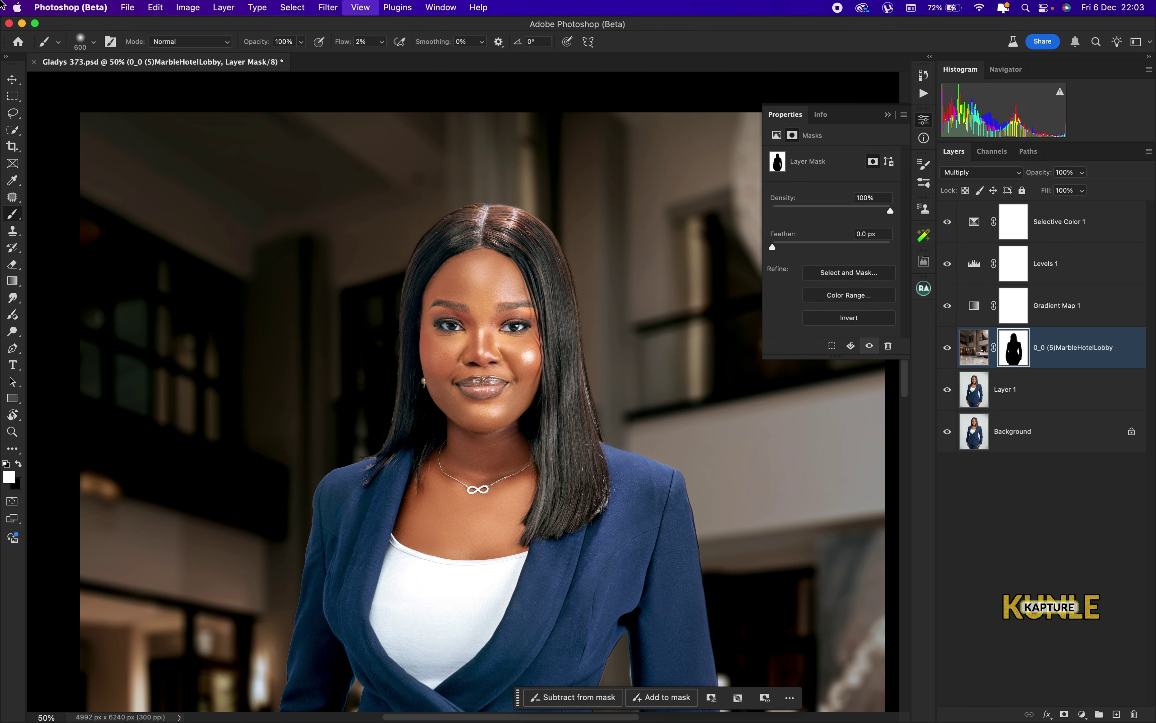
{"action": "key", "text": "super+minus"}
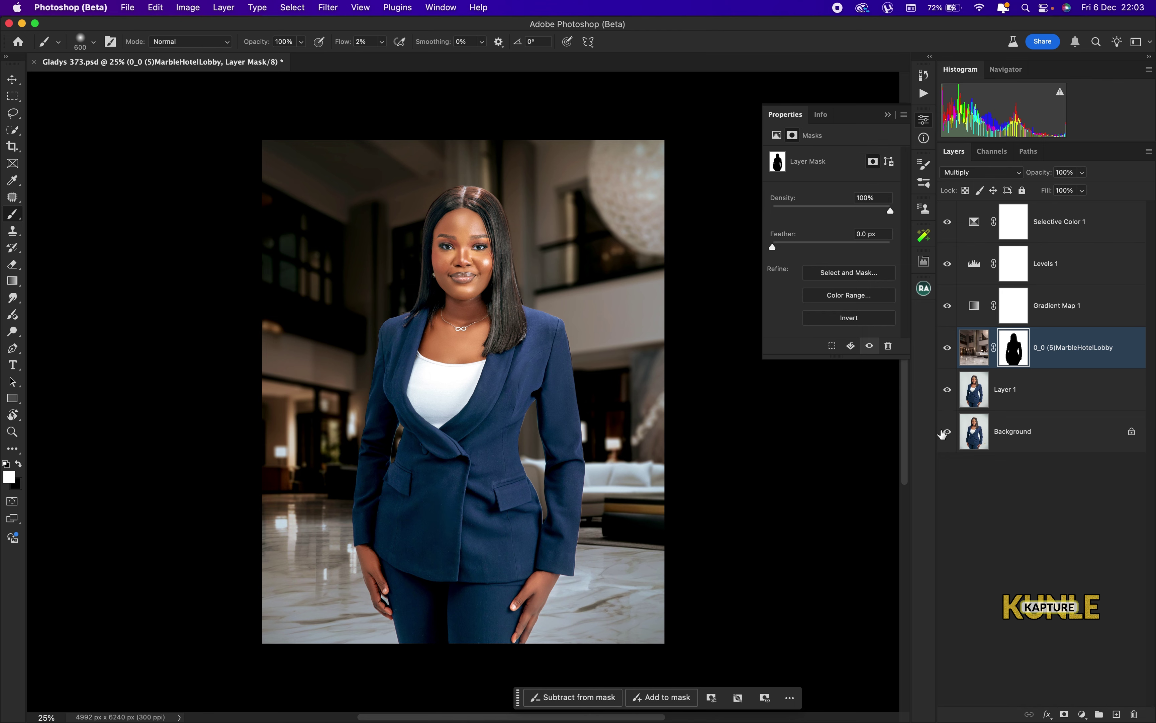
- Group the Selective Color, Levels and Gradient Map adjustment layers
{"action": "left_click", "coordinate": [1046, 238]}
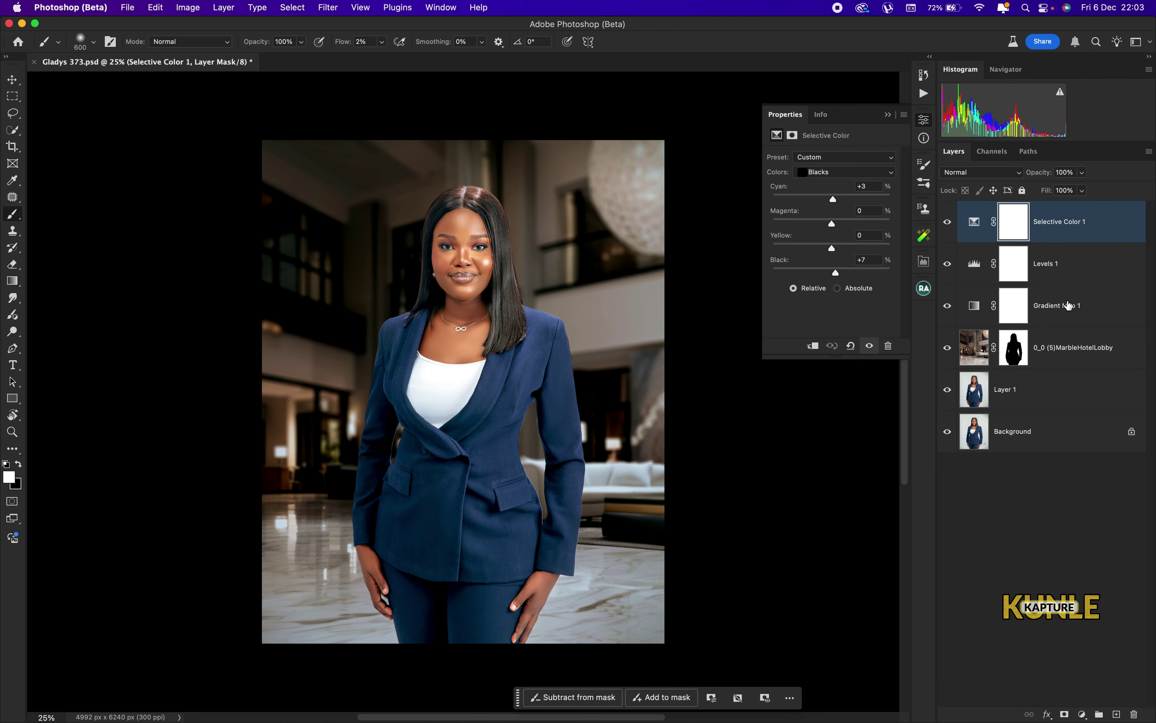
{"action": "left_click", "coordinate": [1063, 316], "text": "shift"}
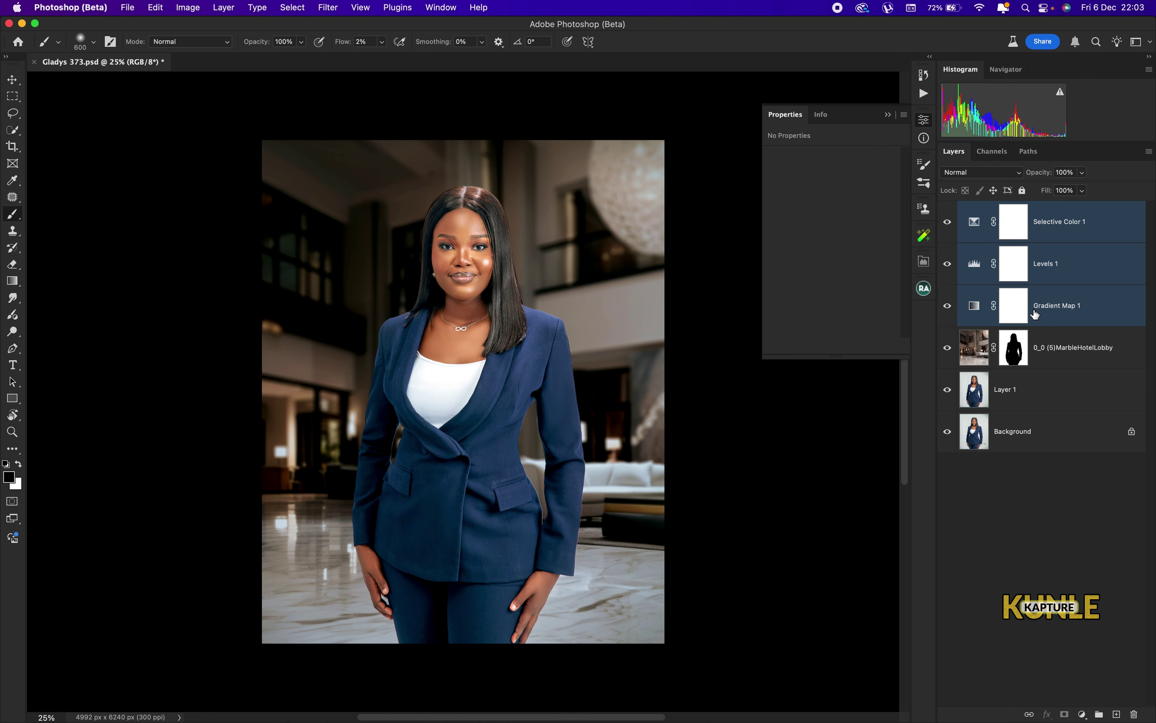
{"action": "key", "text": "super+g"}
- Compare the portrait with the adjustment group hidden and shown, and with the original Background layer alone
{"action": "left_click", "coordinate": [948, 209]}
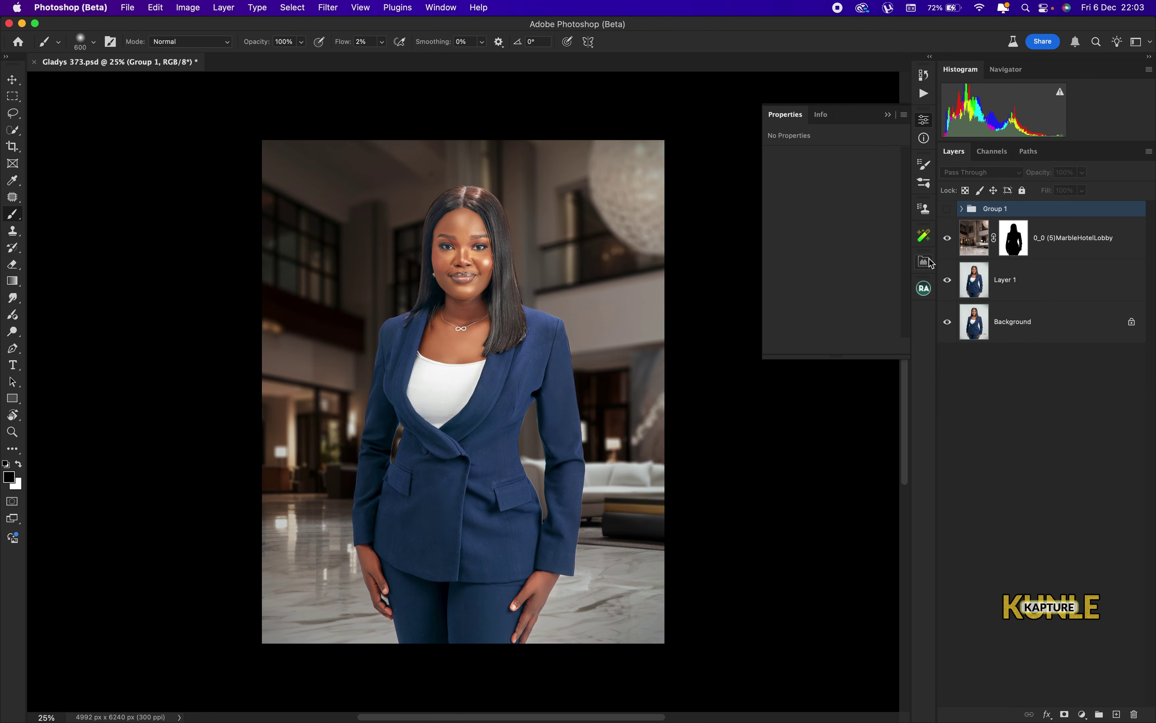
{"action": "left_click", "coordinate": [947, 208]}
{"action": "left_click", "coordinate": [948, 211]}
{"action": "left_click", "coordinate": [947, 210]}
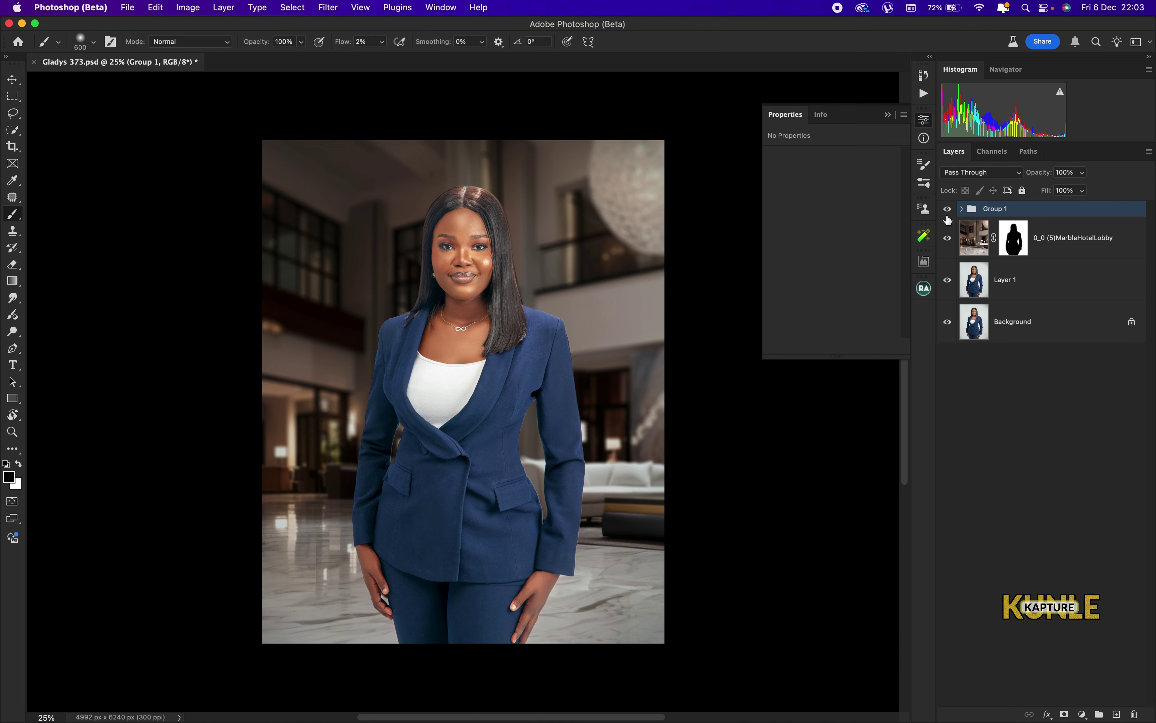
{"action": "left_click", "coordinate": [949, 325], "text": "alt"}
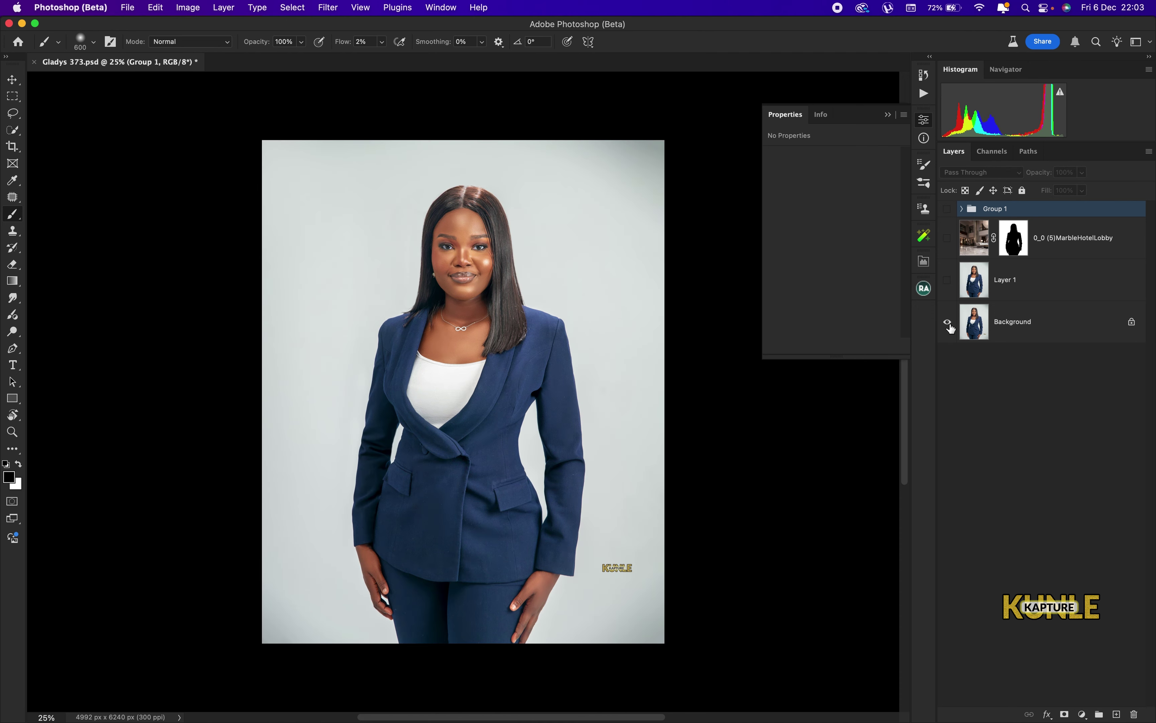
{"action": "left_click", "coordinate": [948, 325], "text": "alt"}
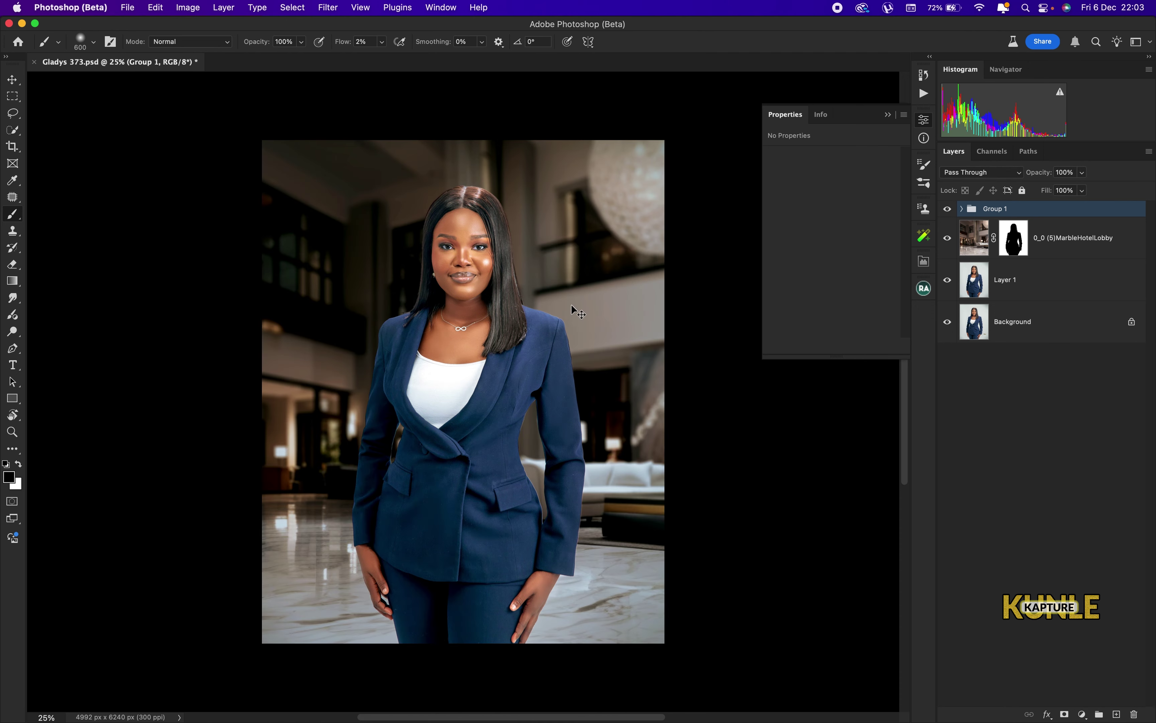
{"action": "key", "text": "super+minus"}
{"action": "key", "text": "super+0"}
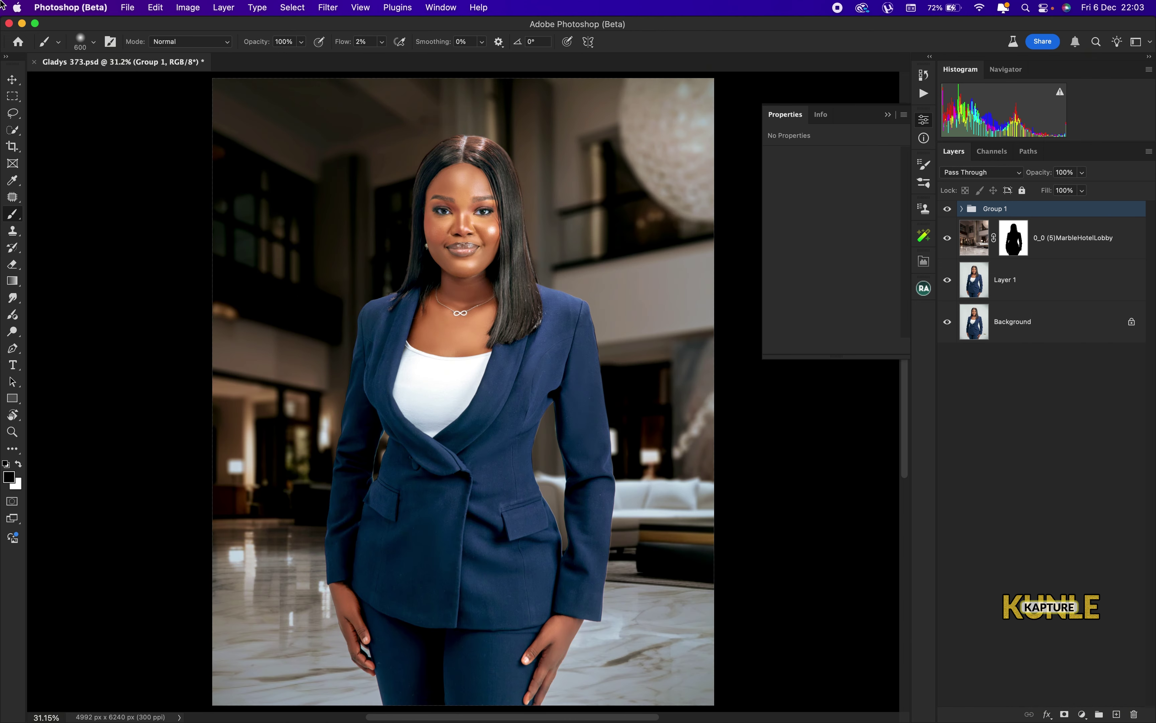